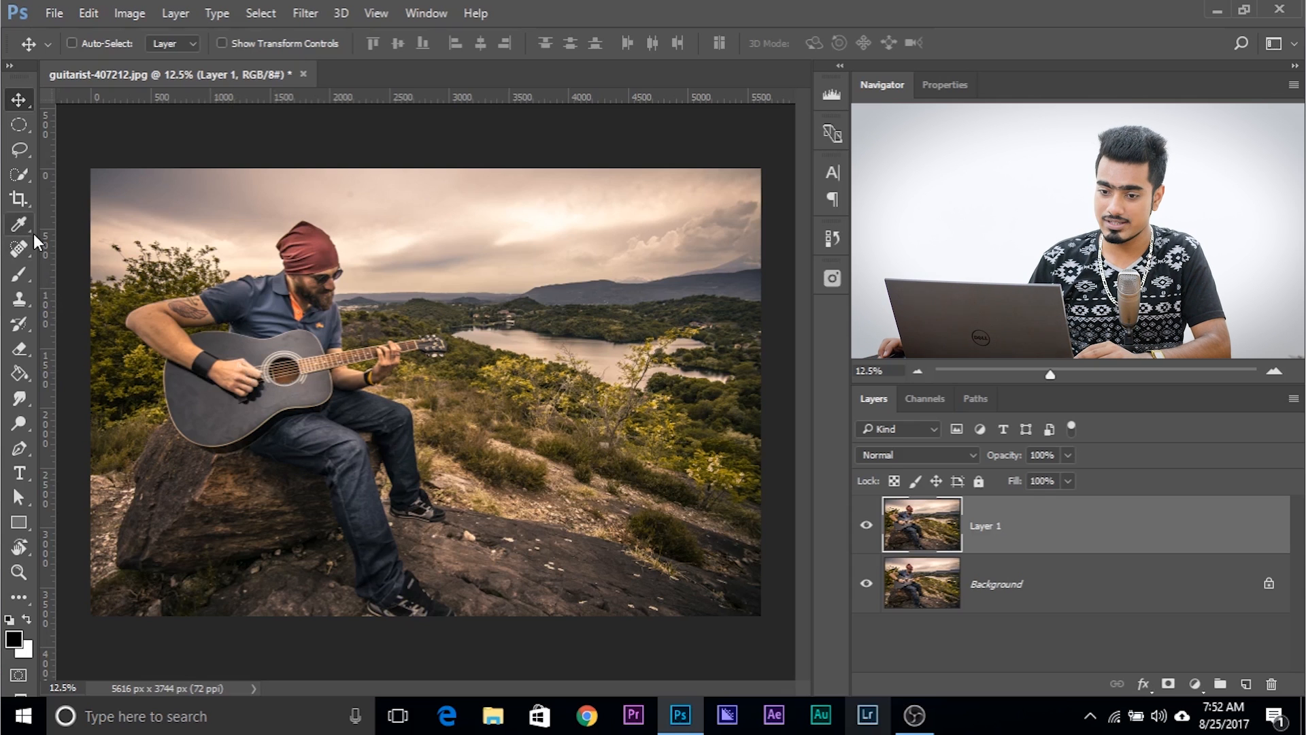
- Open the Select and Mask workspace for Layer 1 and bring the guitarist into view
left_click(29, 175)
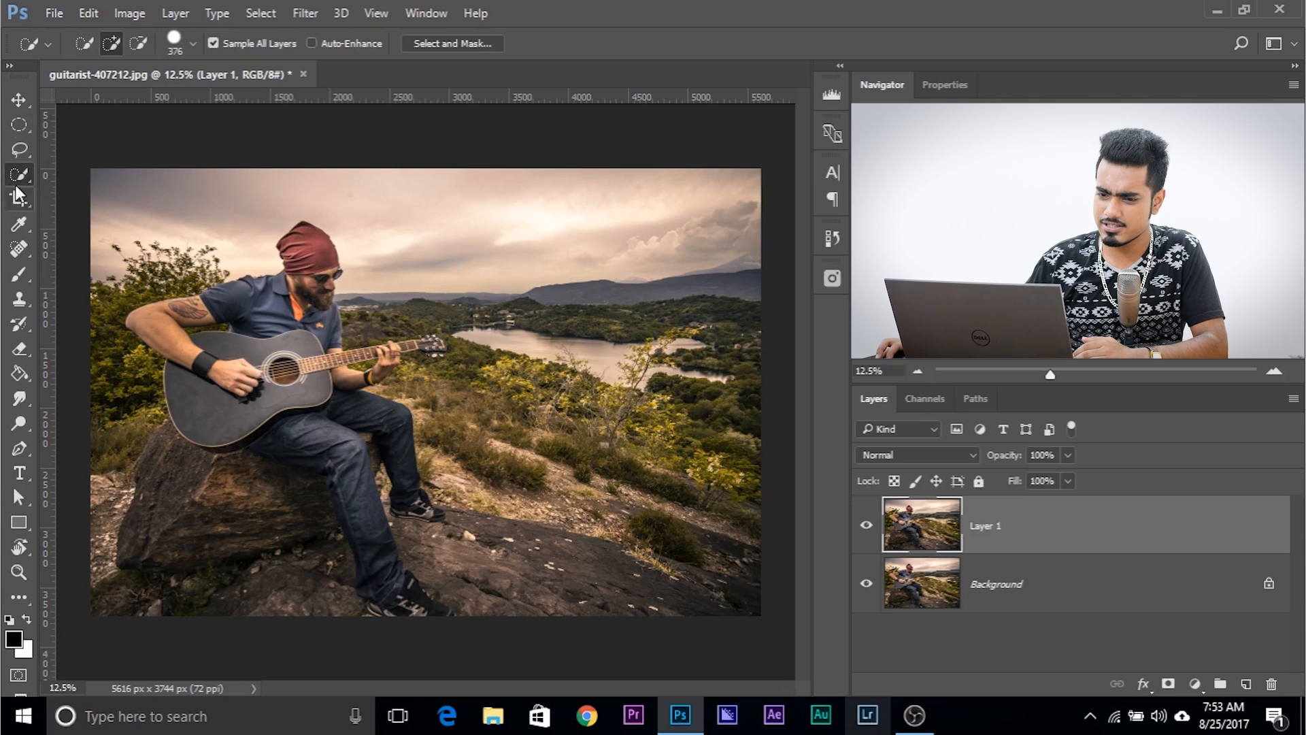
left_click(20, 153)
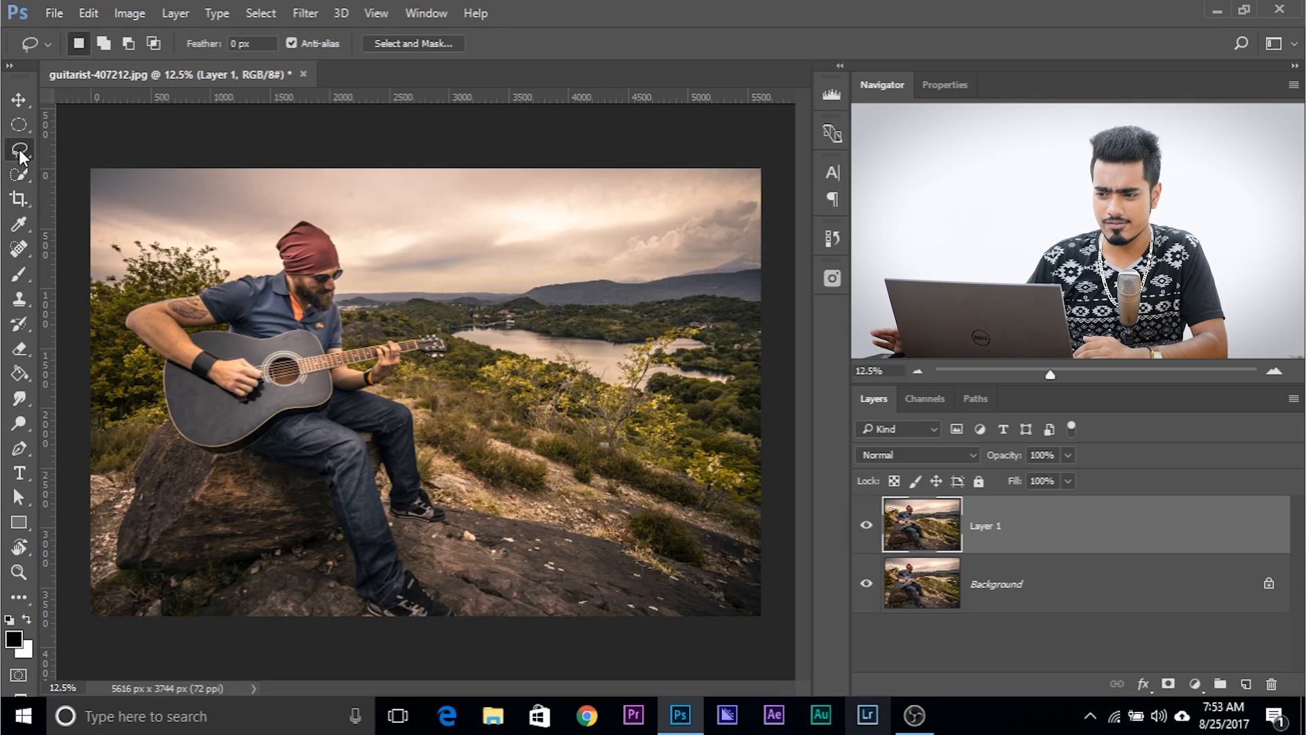
left_click(398, 45)
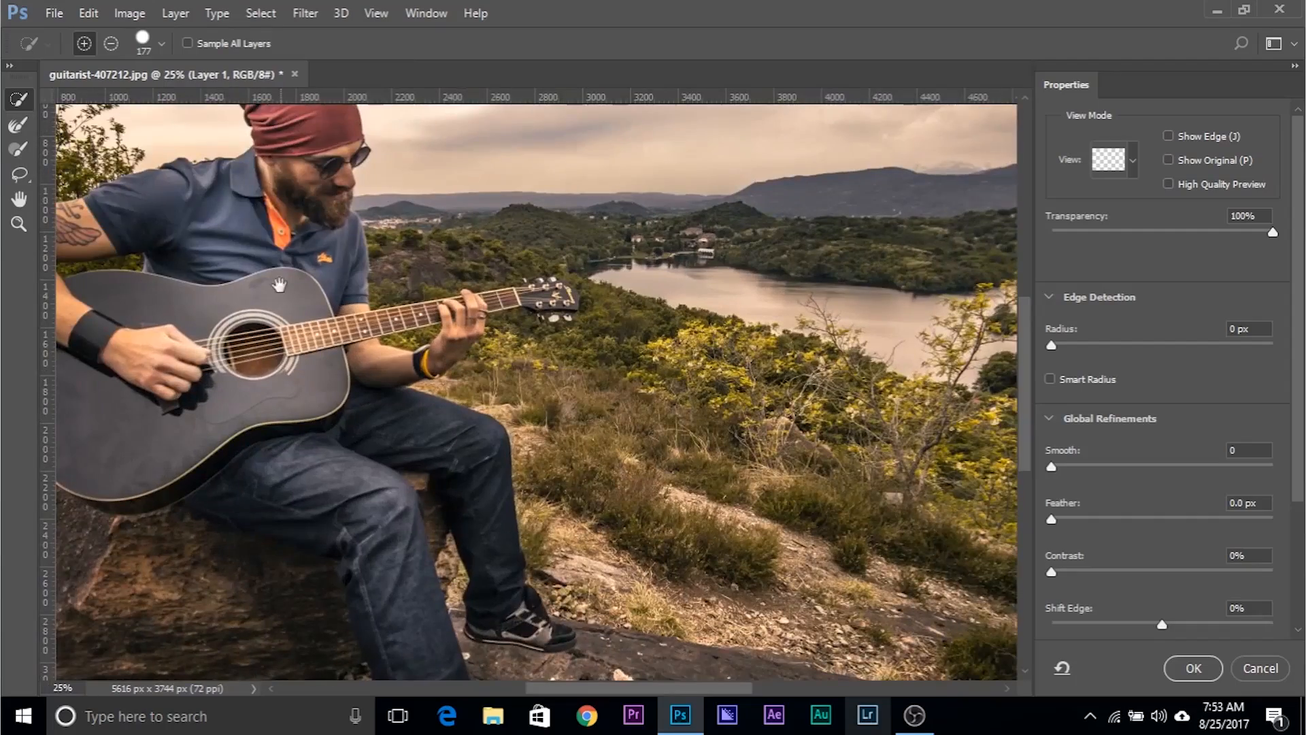
left_click_drag(279, 284, 544, 362)
- Switch the mask preview to a black background and set its opacity to 74%
left_click(1133, 159)
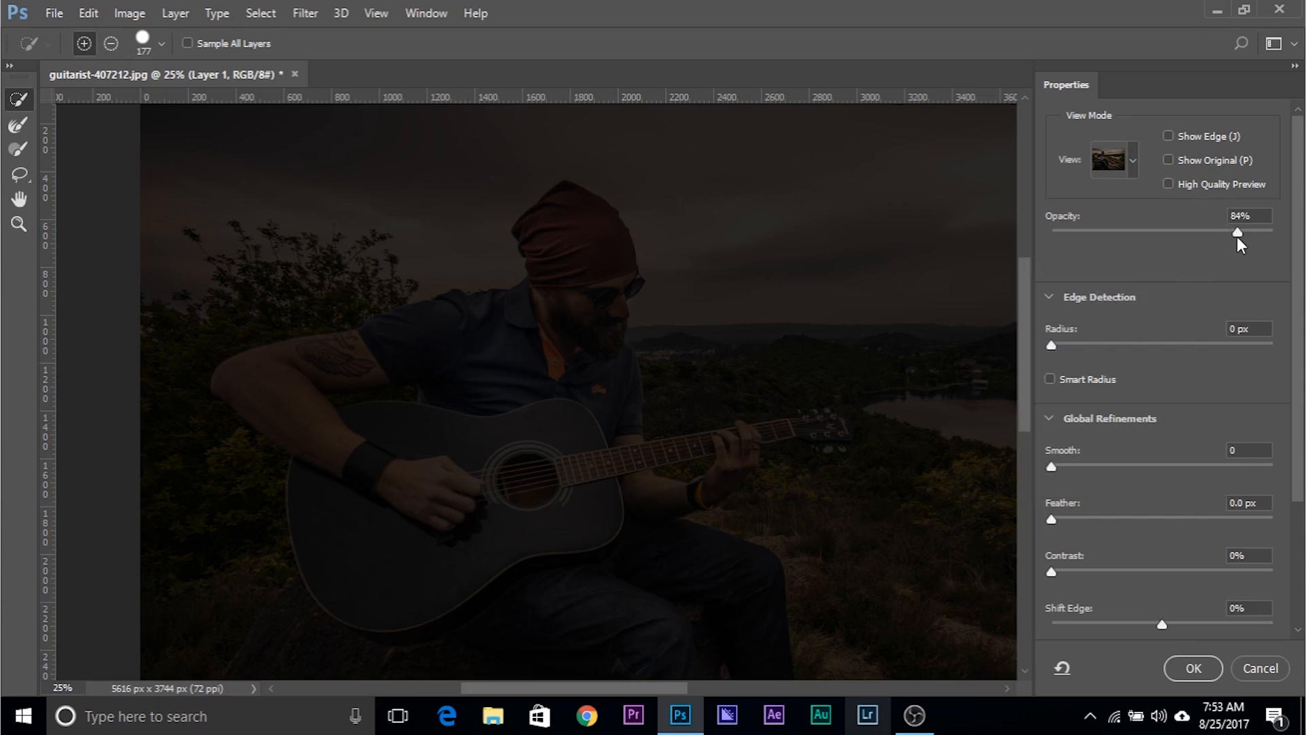
left_click_drag(1238, 237, 1285, 236)
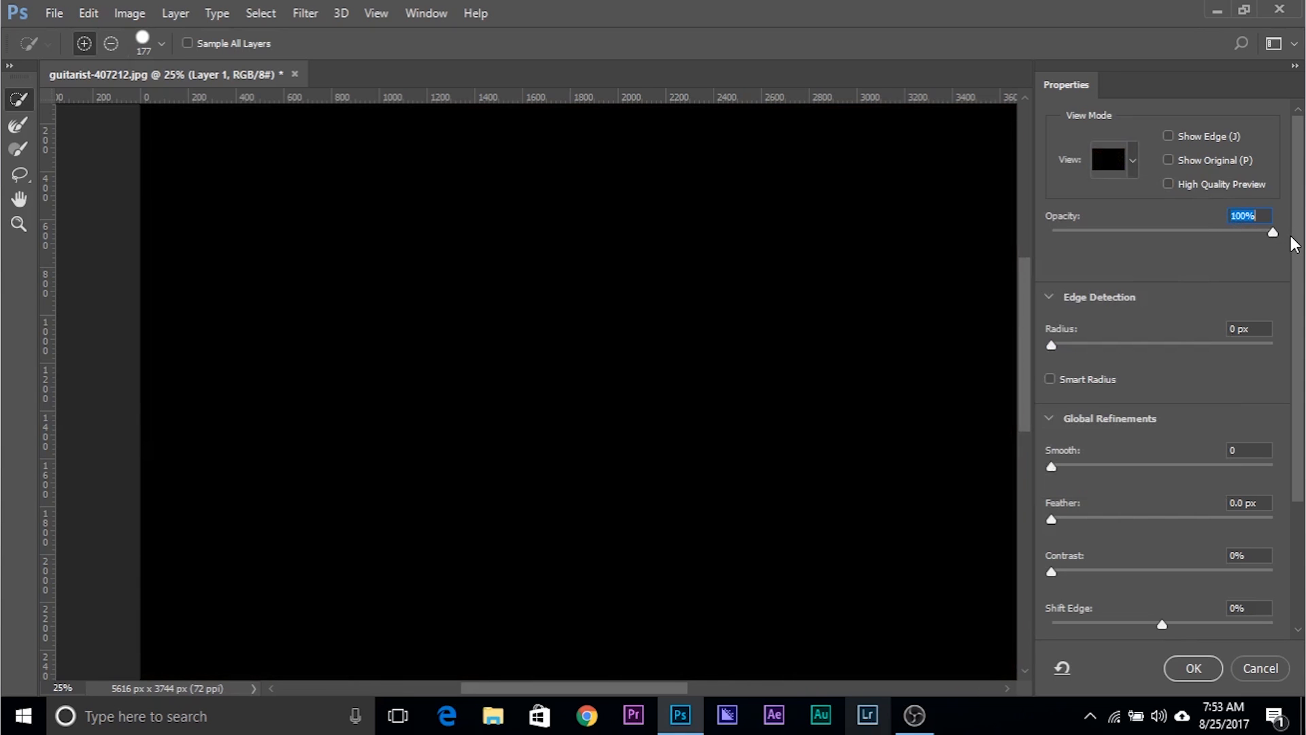
left_click_drag(1270, 233, 1030, 234)
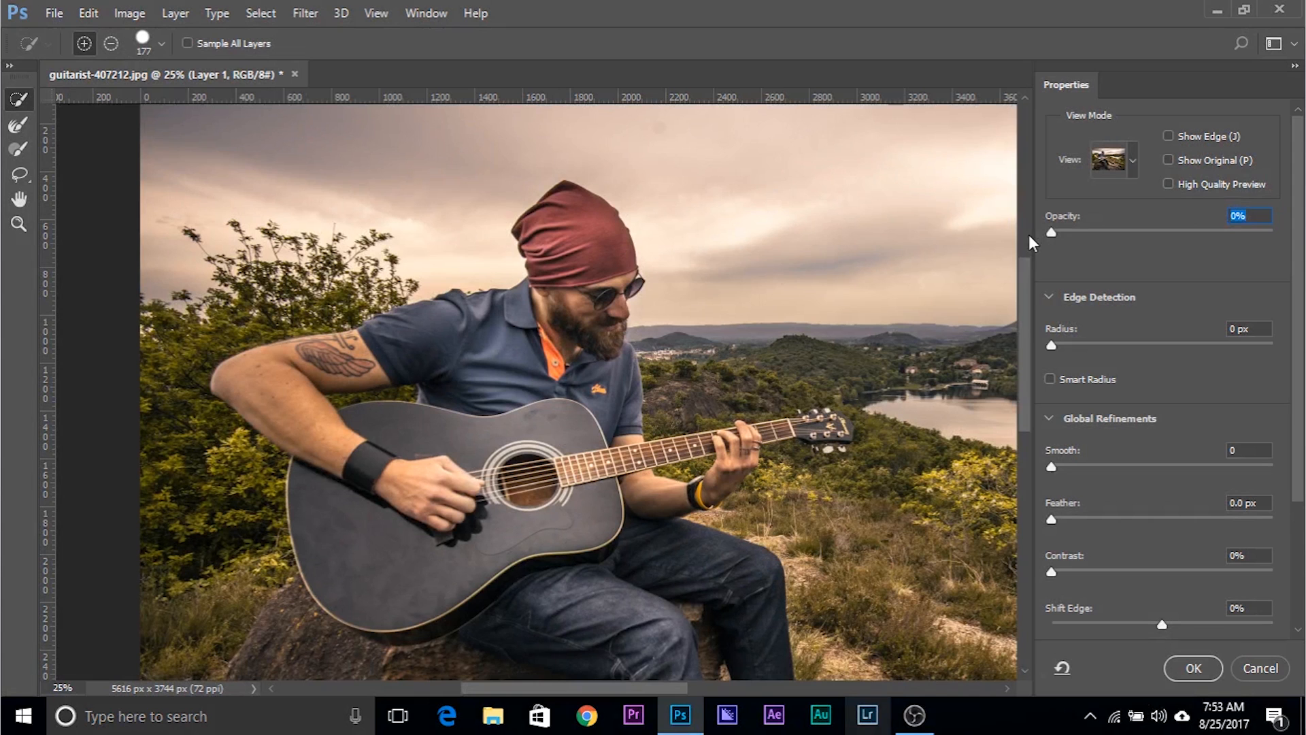
left_click_drag(1055, 235, 1218, 232)
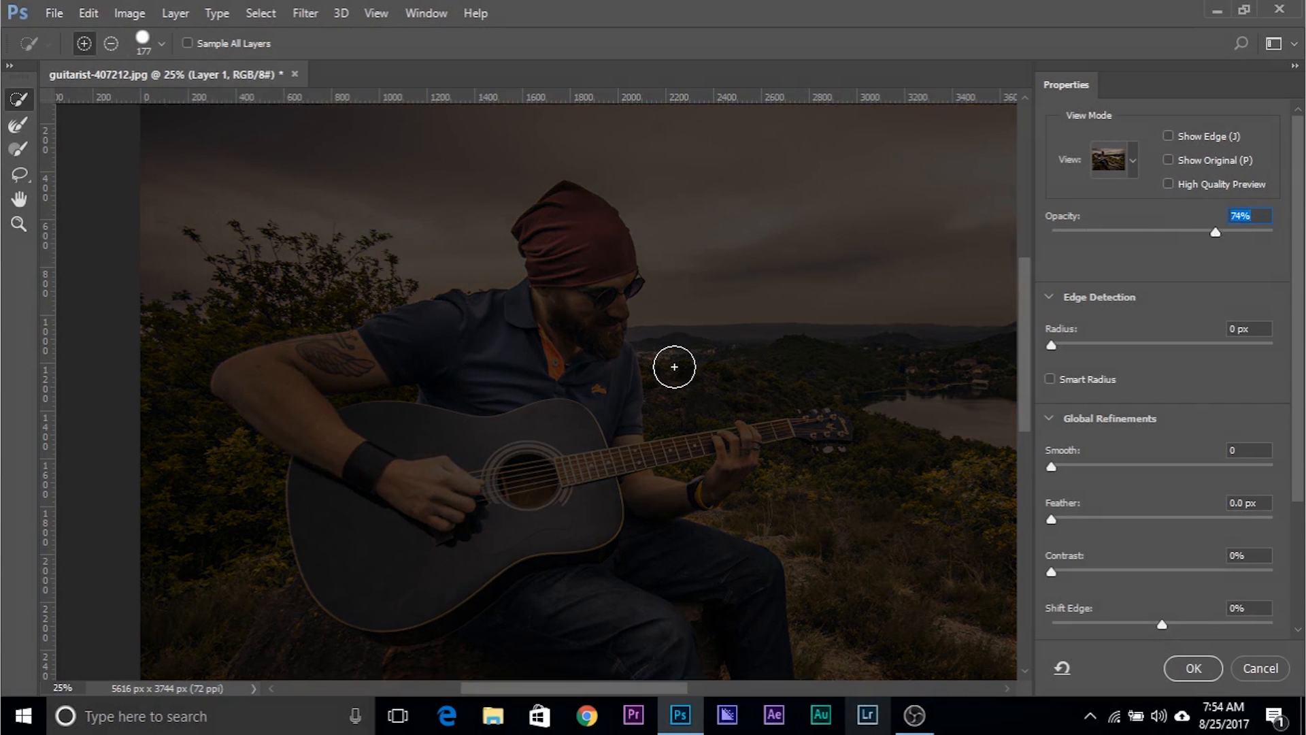
- Select the guitarist's red bandana, face and blue shirt by brushing over them with the Quick Selection tool
mouse_move(552, 363)
left_mouse_down()
mouse_move(486, 354)
mouse_move(513, 349)
left_mouse_up()
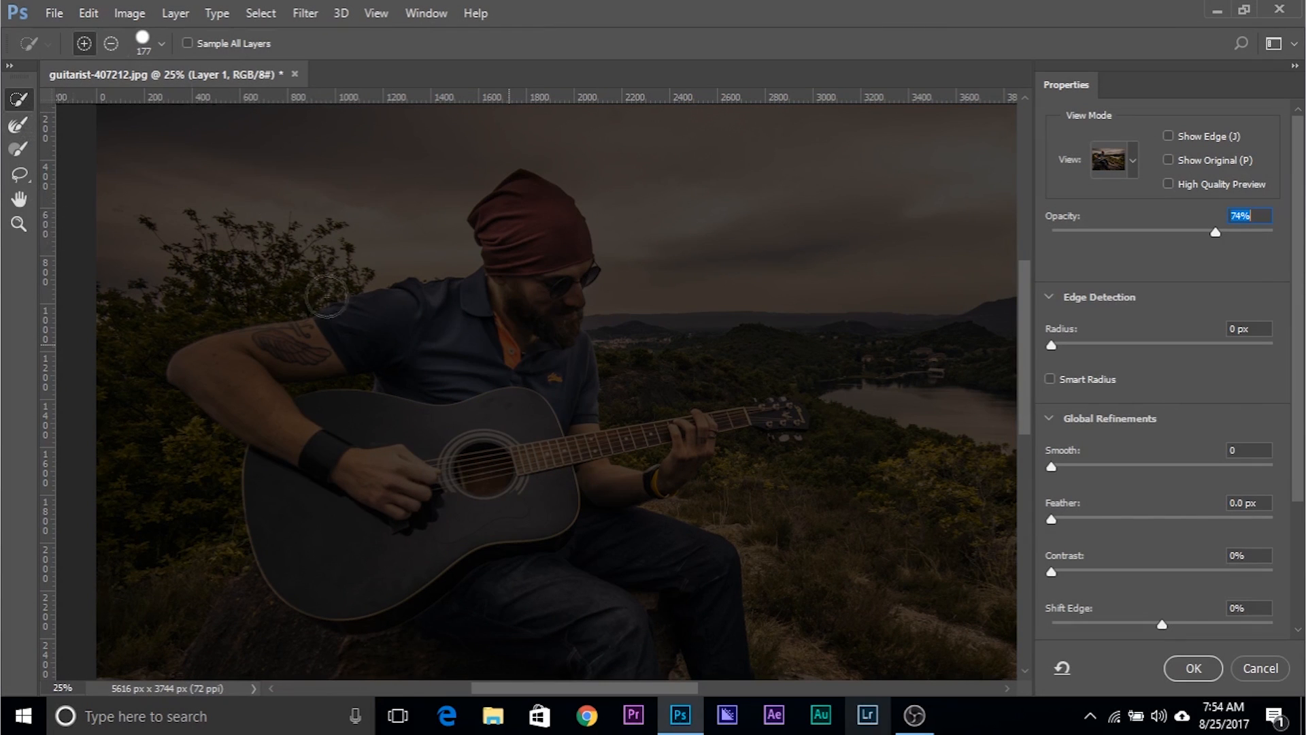
right_click(397, 335, "alt")
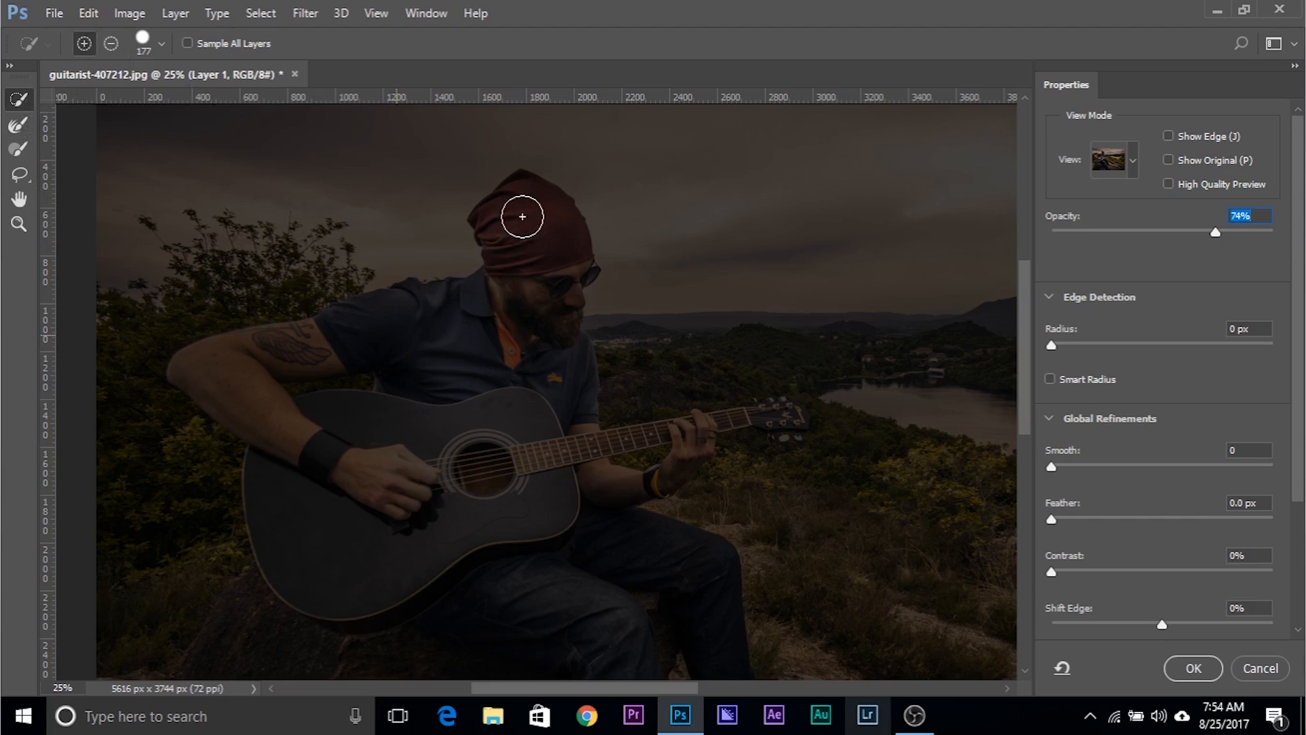
left_click_drag(522, 217, 528, 224)
mouse_move(540, 275)
left_mouse_down()
mouse_move(520, 327)
mouse_move(485, 337)
mouse_move(426, 325)
left_mouse_up()
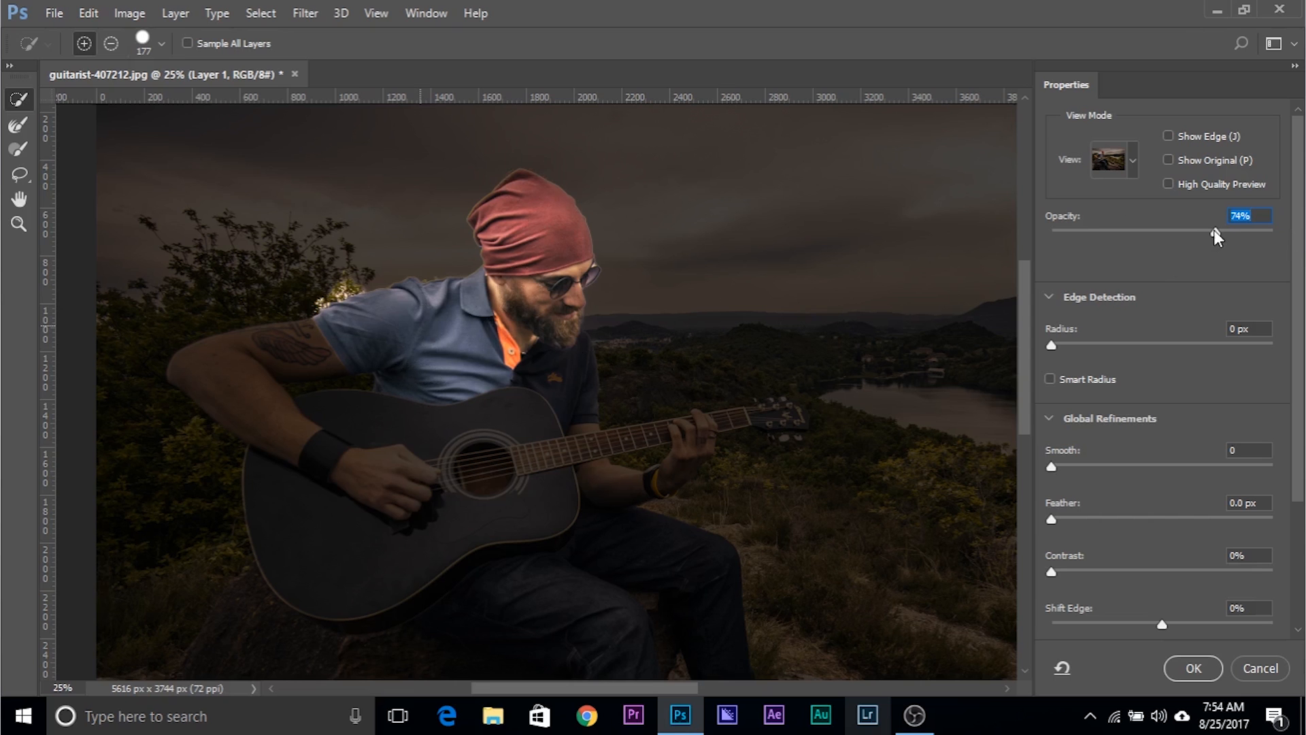
- Set the preview opacity to 68% and subtract the bright leaves above the shirt sleeve using a 90 px brush
mouse_move(1216, 232)
left_mouse_down()
mouse_move(1284, 231)
mouse_move(1032, 238)
mouse_move(1201, 230)
left_mouse_up()
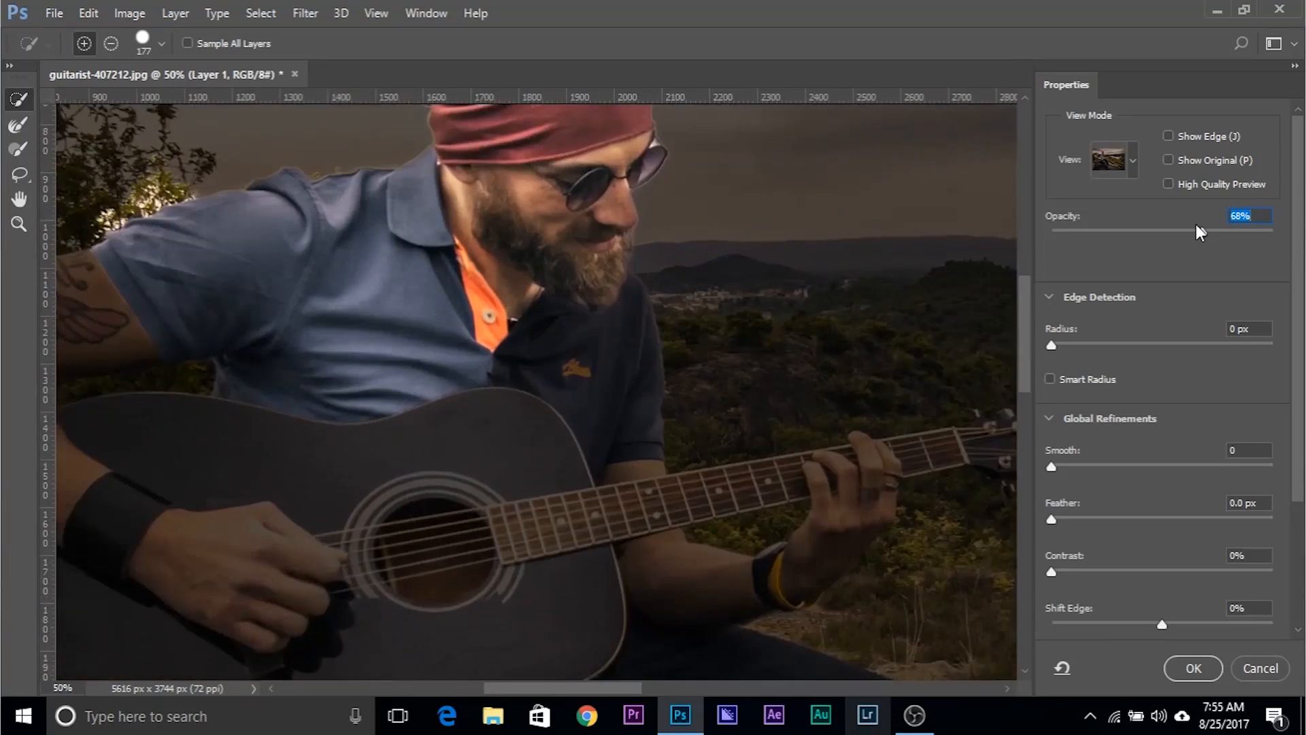
key("ctrl+plus")
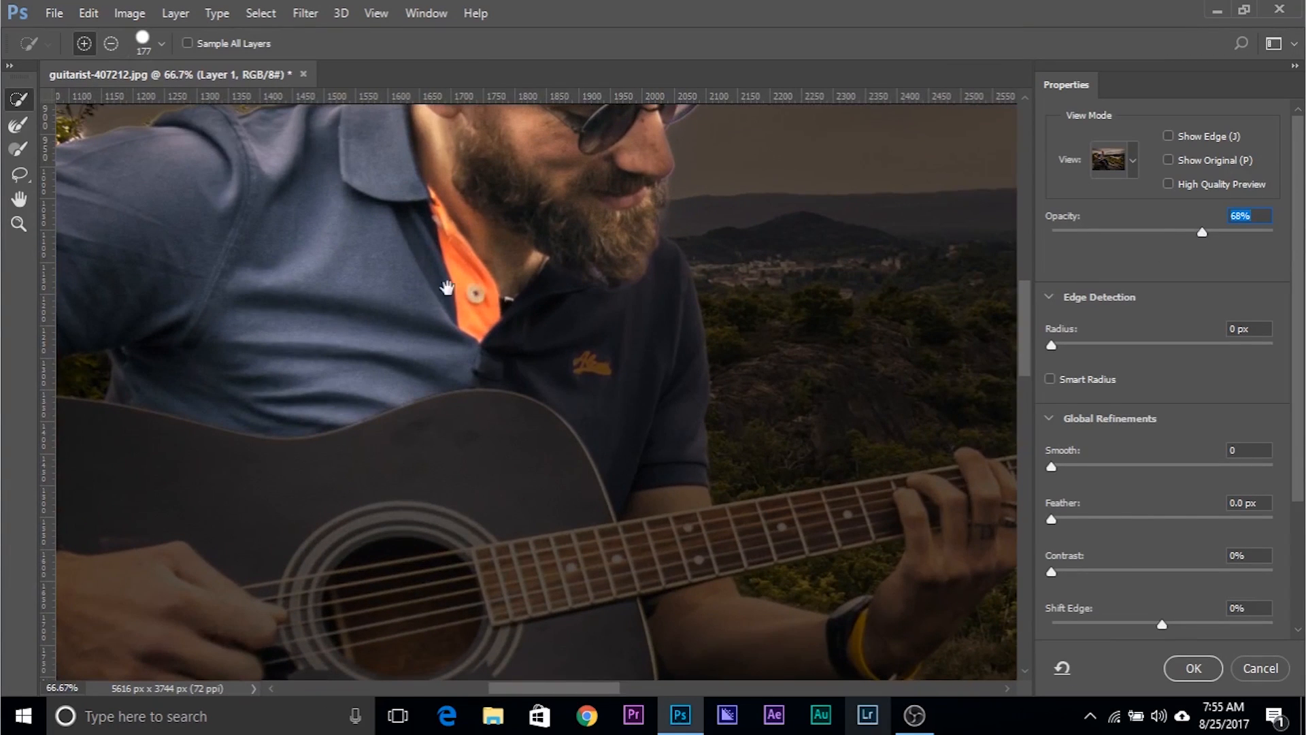
left_click_drag(457, 268, 535, 292)
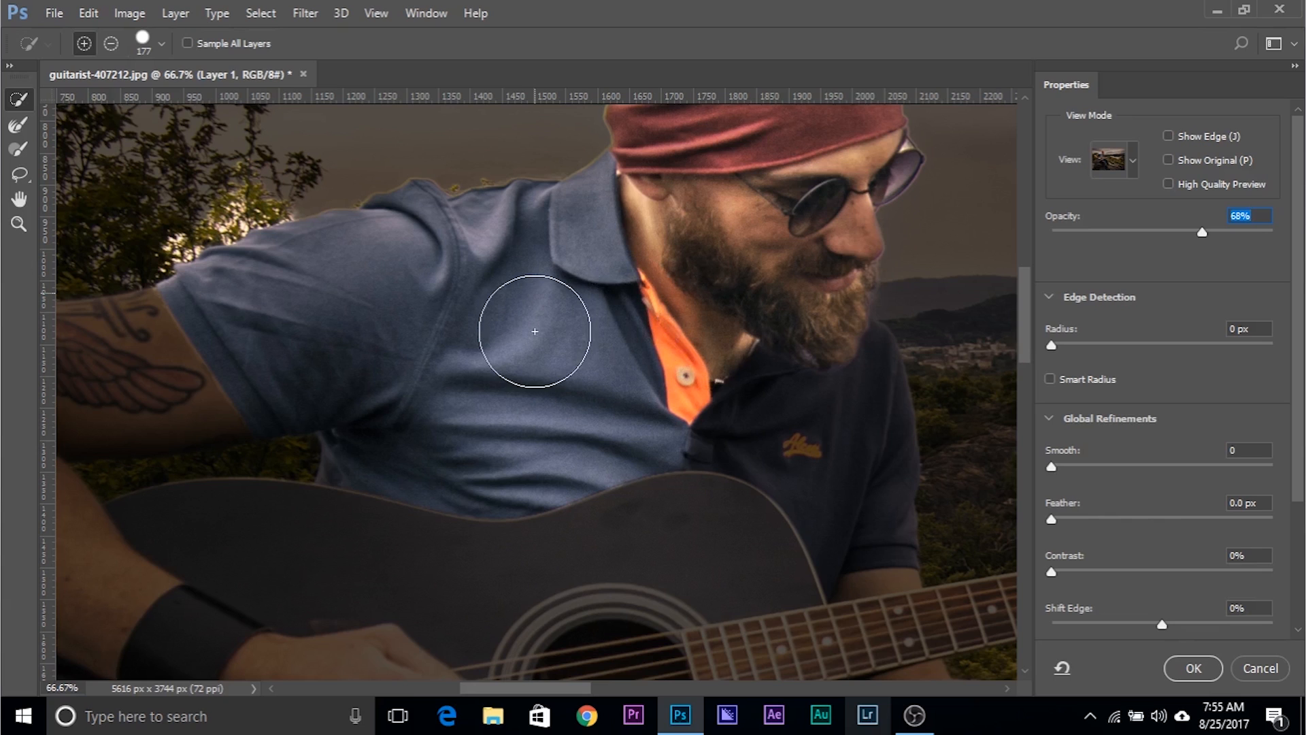
key("space")
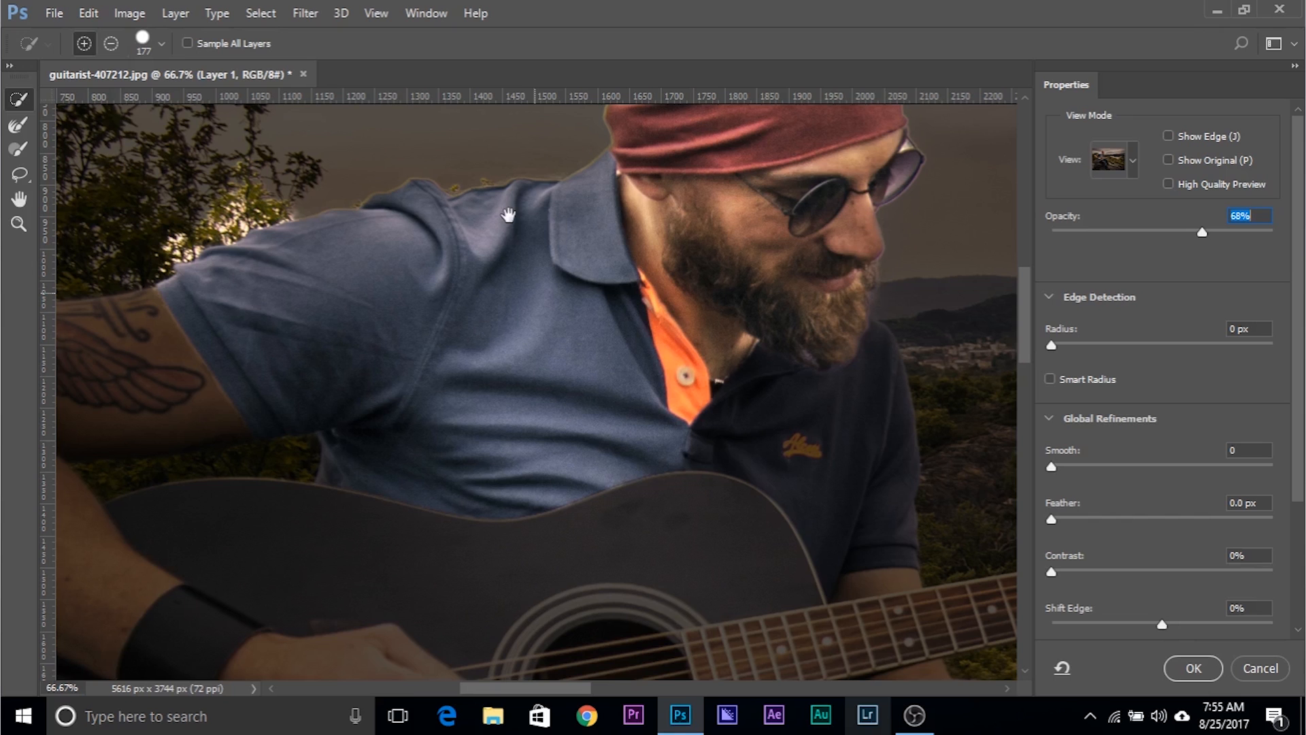
mouse_move(379, 255)
left_mouse_down()
mouse_move(633, 347)
mouse_move(627, 259)
mouse_move(612, 353)
mouse_move(543, 396)
left_mouse_up()
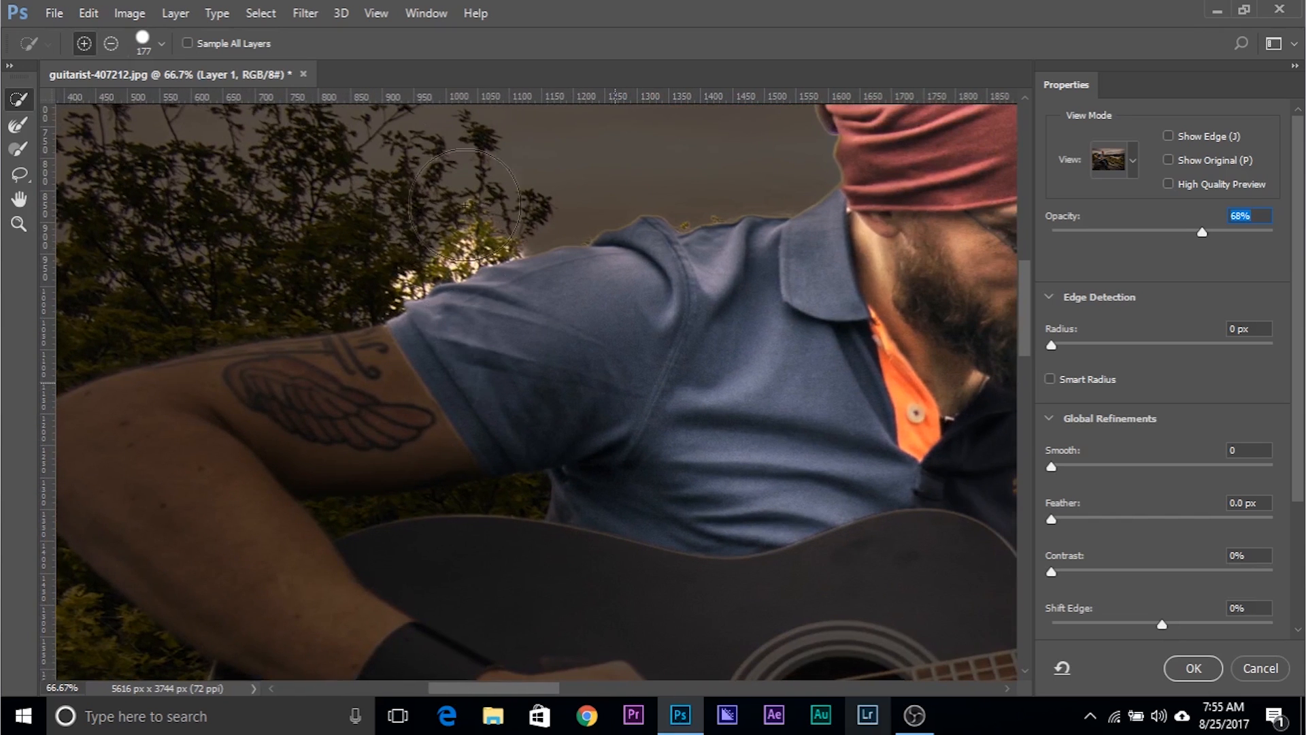
key("ctrl+plus")
key("ctrl+plus")
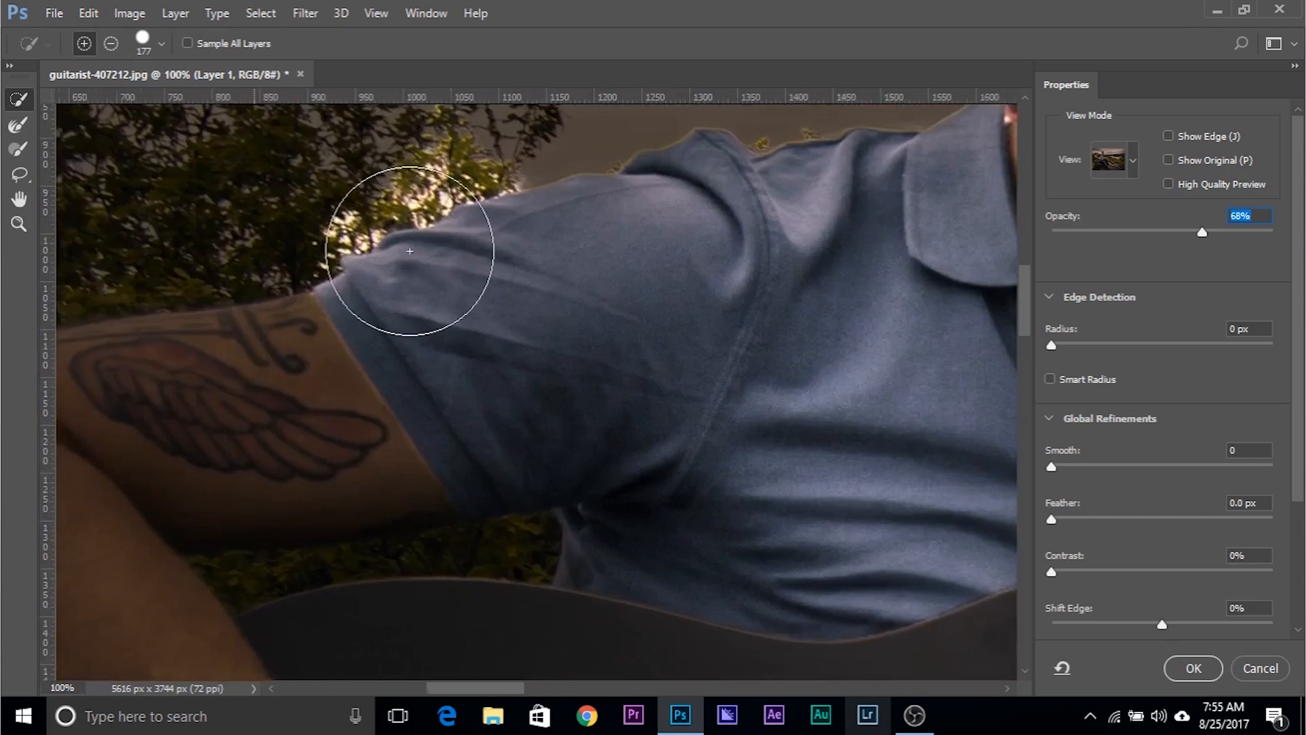
key("space")
left_click_drag(341, 267, 577, 560)
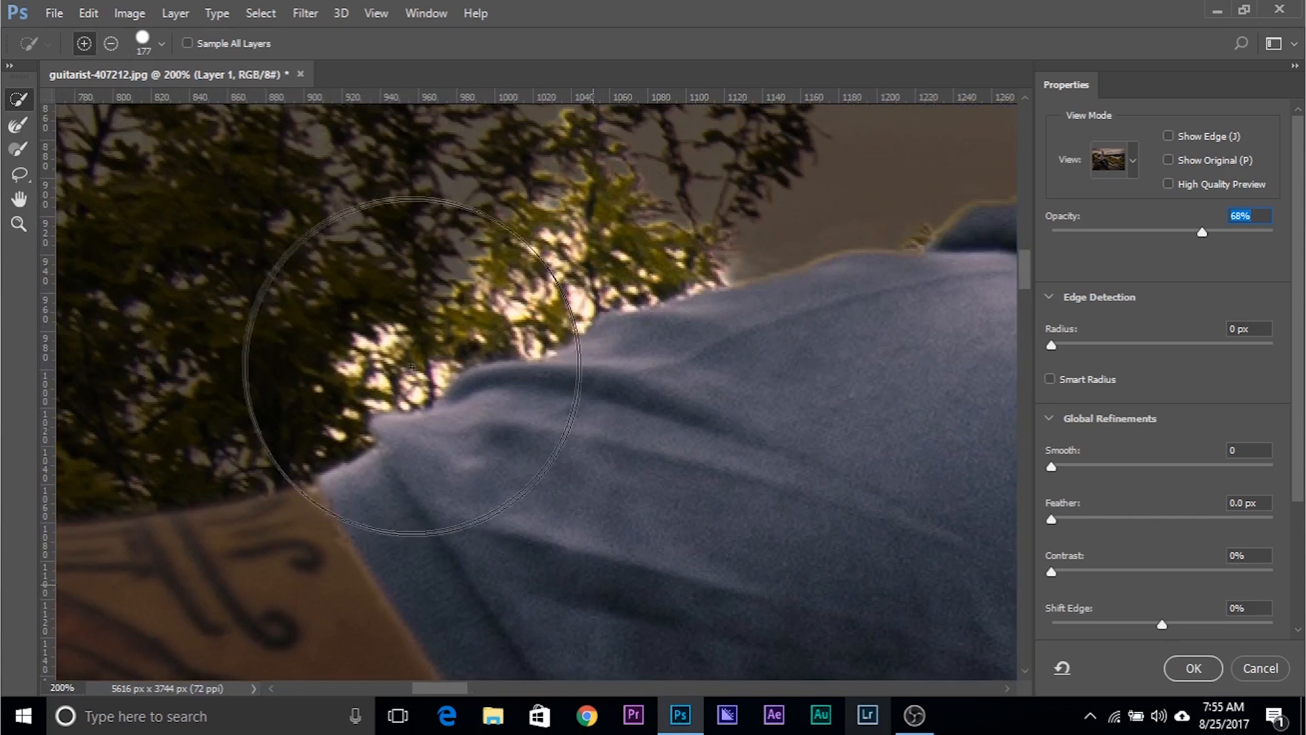
key("alt")
left_click_drag(367, 256, 273, 255)
left_click_drag(544, 207, 356, 301)
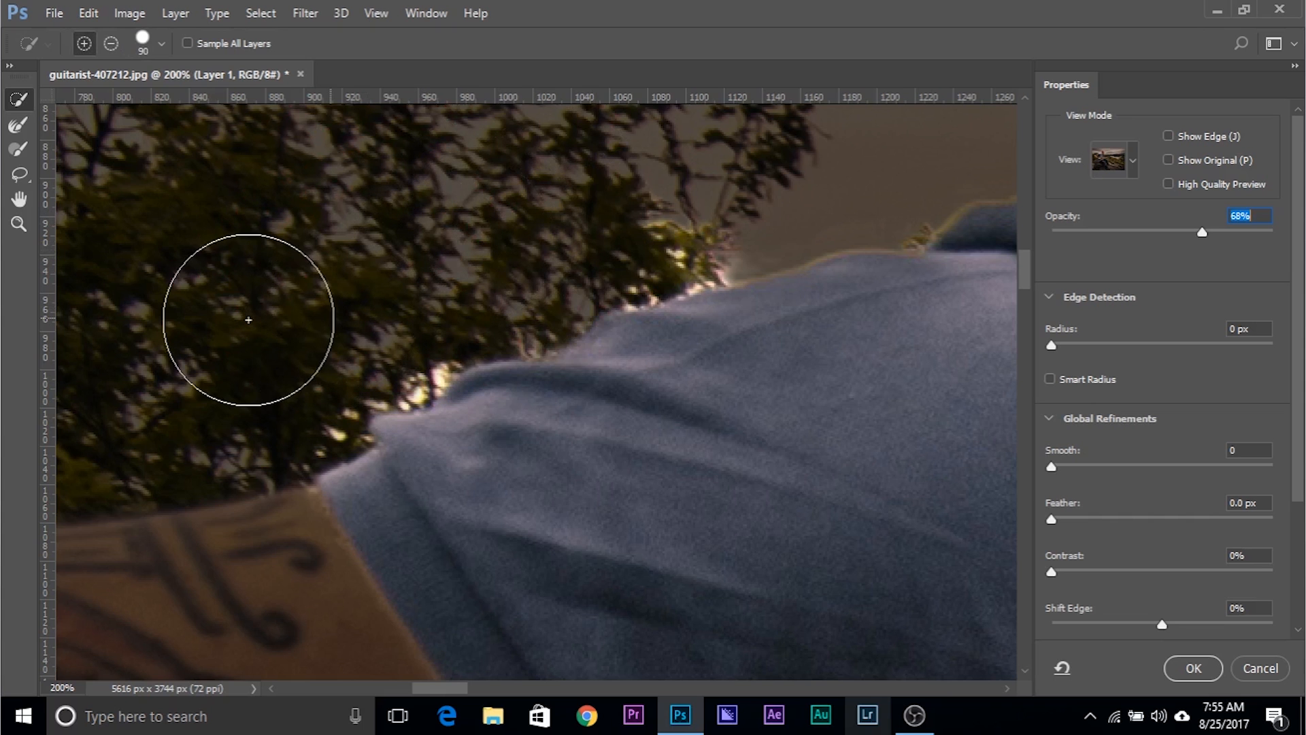
- Add the tattooed arm, from the sleeve to the black wristband, to the selection
key("ctrl+plus")
key("ctrl+minus")
key("ctrl+minus")
key("ctrl+minus")
key("ctrl+minus")
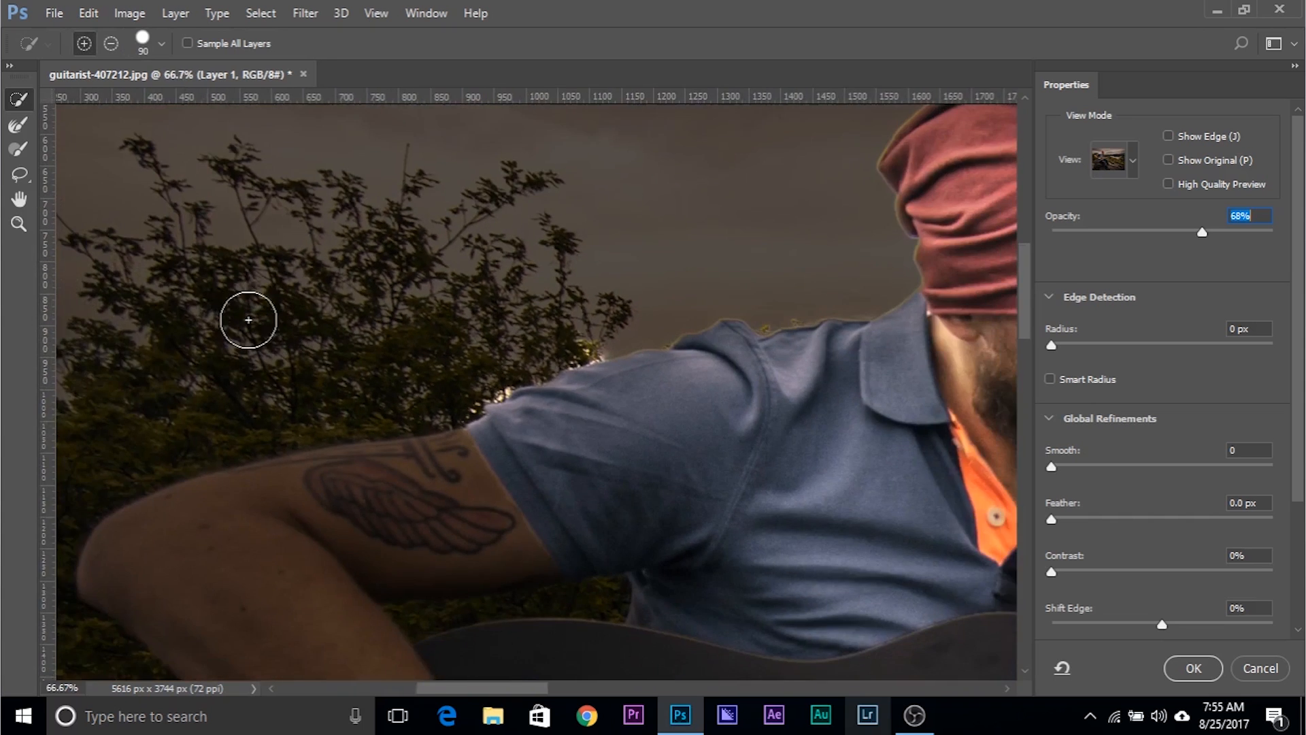
left_click_drag(247, 326, 295, 257)
left_click_drag(352, 382, 335, 383)
mouse_move(502, 381)
left_mouse_down()
mouse_move(440, 402)
mouse_move(268, 420)
mouse_move(278, 454)
left_mouse_up()
left_click_drag(373, 502, 321, 391)
left_click_drag(447, 490, 378, 413)
- Add the black wristband, strumming hand and guitar body to the selection
left_click_drag(355, 471, 361, 473)
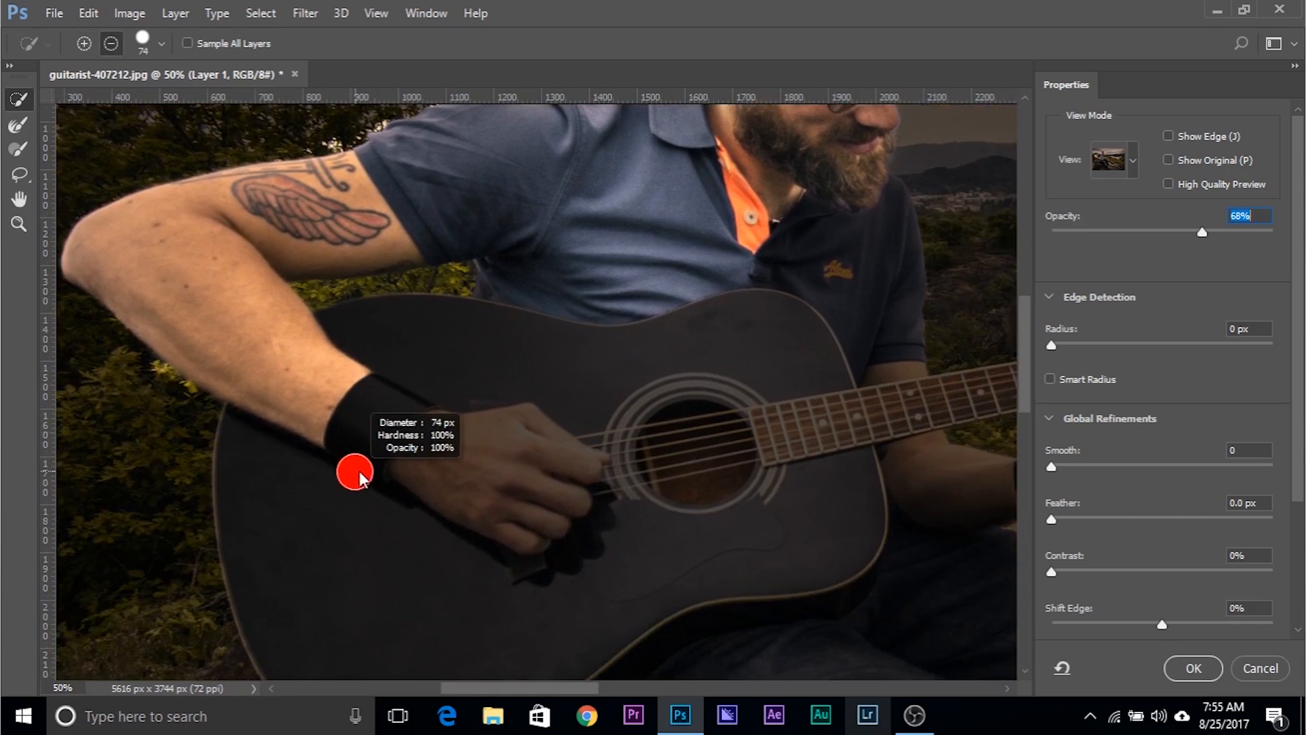
left_click_drag(286, 431, 297, 537)
mouse_move(512, 475)
left_mouse_down()
mouse_move(277, 361)
mouse_move(166, 331)
left_mouse_up()
mouse_move(562, 442)
left_mouse_down()
mouse_move(353, 175)
mouse_move(447, 222)
left_mouse_up()
- Add both jeans legs, the shoes and the rock beneath the guitarist to the selection
key("ctrl+minus")
key("ctrl+minus")
mouse_move(482, 332)
left_mouse_down()
mouse_move(496, 332)
mouse_move(636, 583)
left_mouse_up()
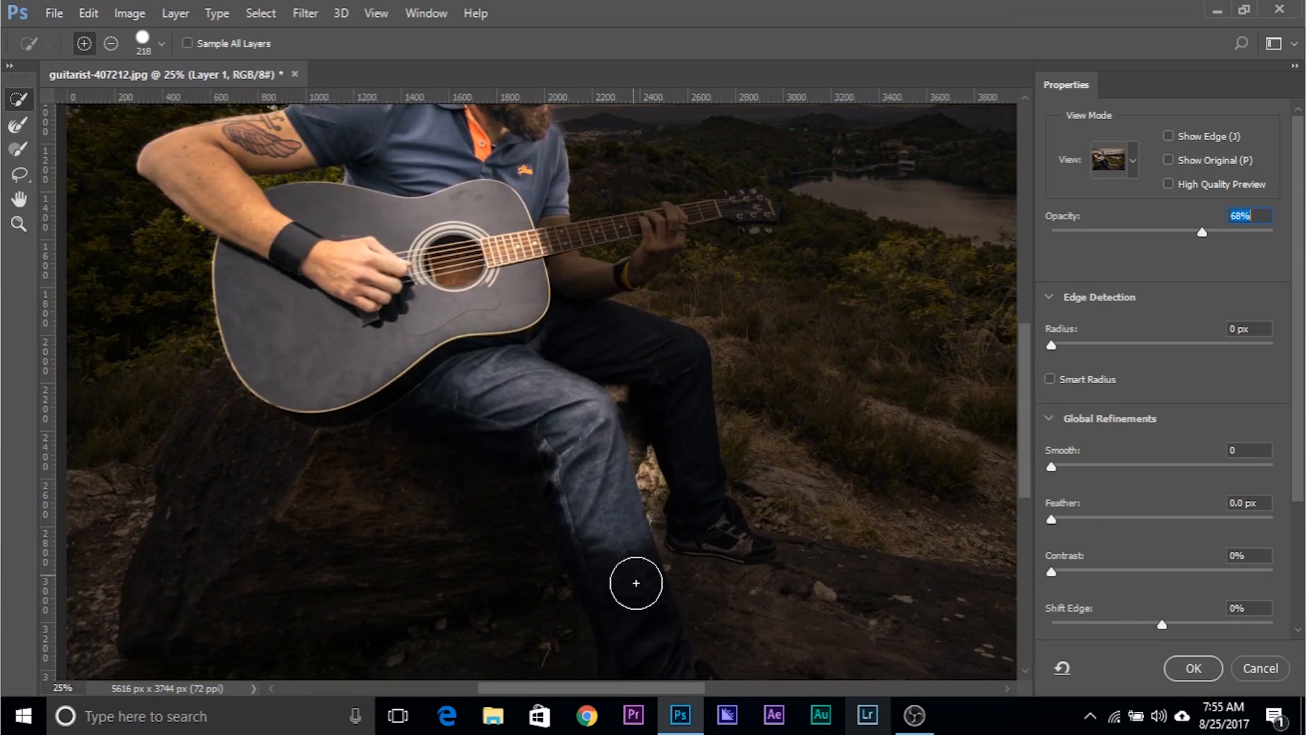
left_click_drag(476, 346, 331, 415)
left_click_drag(412, 400, 482, 413)
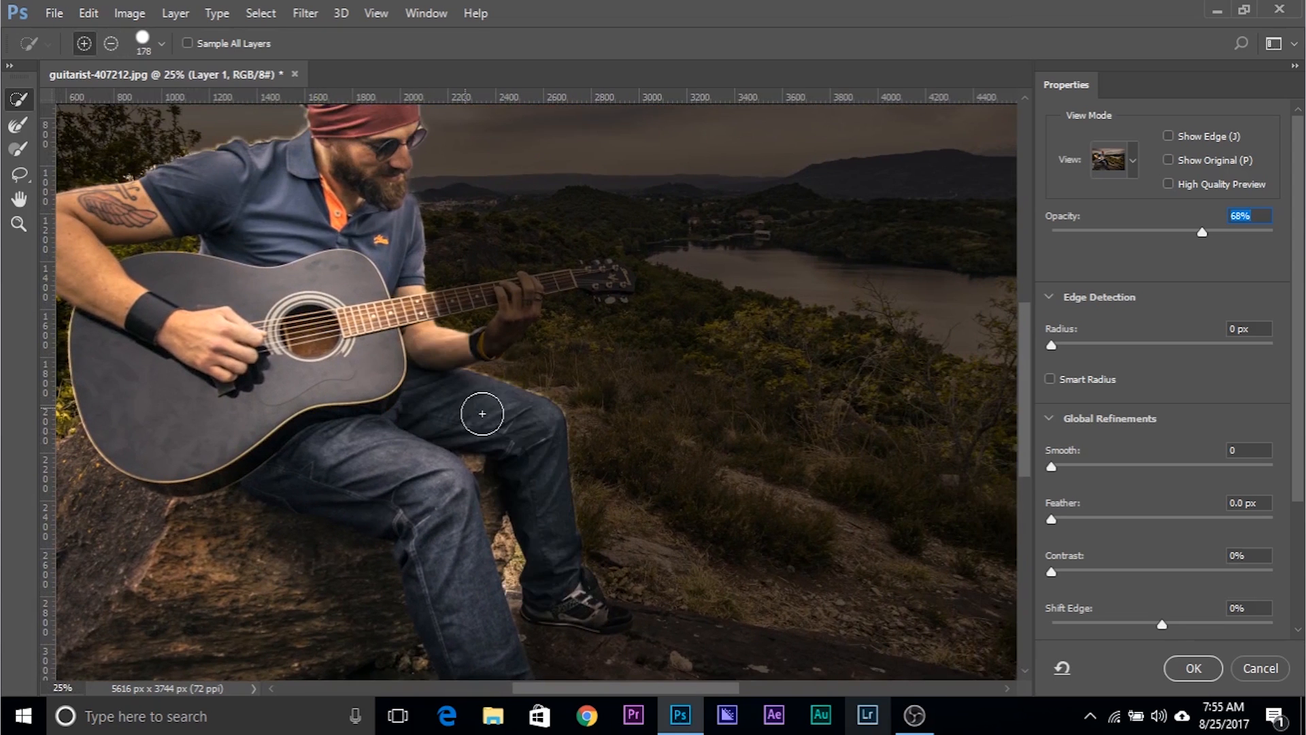
- Add the fretting hand, guitar neck and headstock to the selection using a 37 px brush
left_click_drag(624, 321, 576, 379)
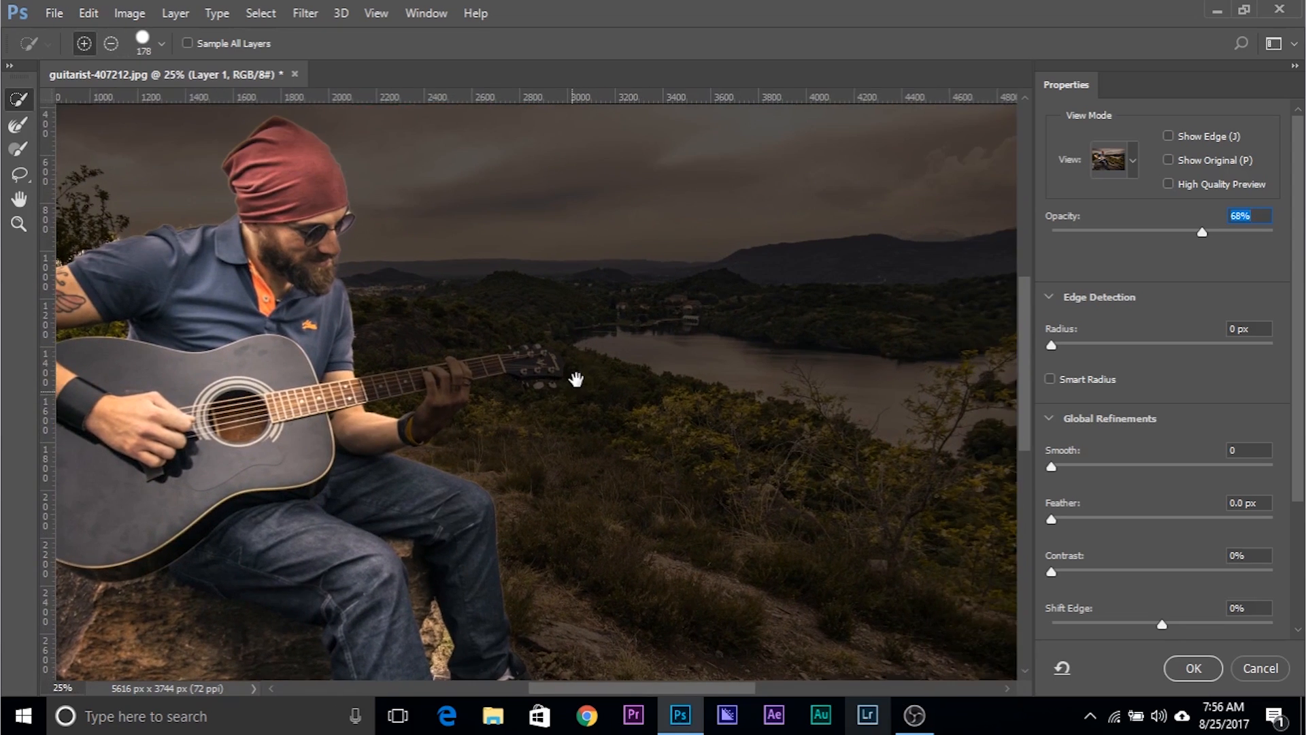
scroll(577, 380, "up", 3)
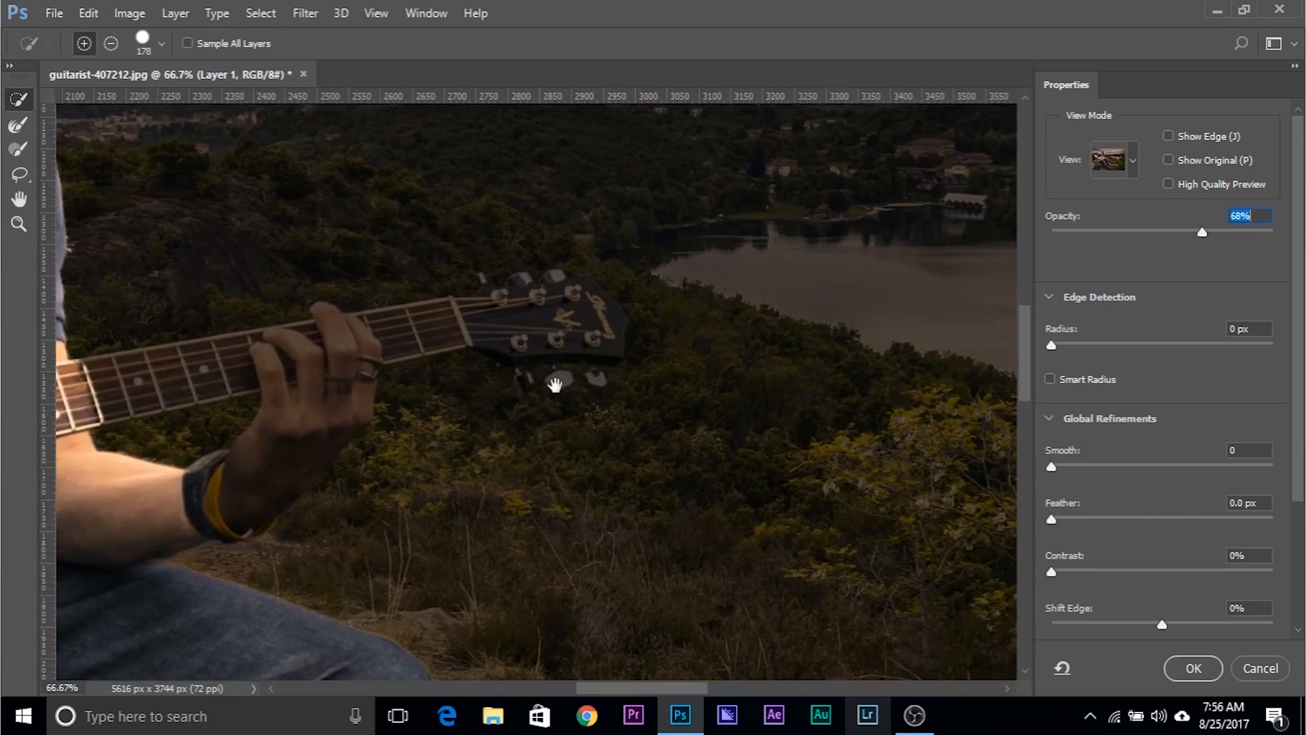
mouse_move(554, 379)
left_mouse_down()
mouse_move(489, 447)
mouse_move(471, 417)
mouse_move(555, 381)
mouse_move(435, 388)
left_mouse_up()
right_click(350, 411)
mouse_move(182, 450)
left_mouse_down()
mouse_move(102, 456)
mouse_move(322, 418)
mouse_move(235, 559)
left_mouse_up()
left_click_drag(391, 489, 362, 560)
left_click_drag(542, 445, 530, 447)
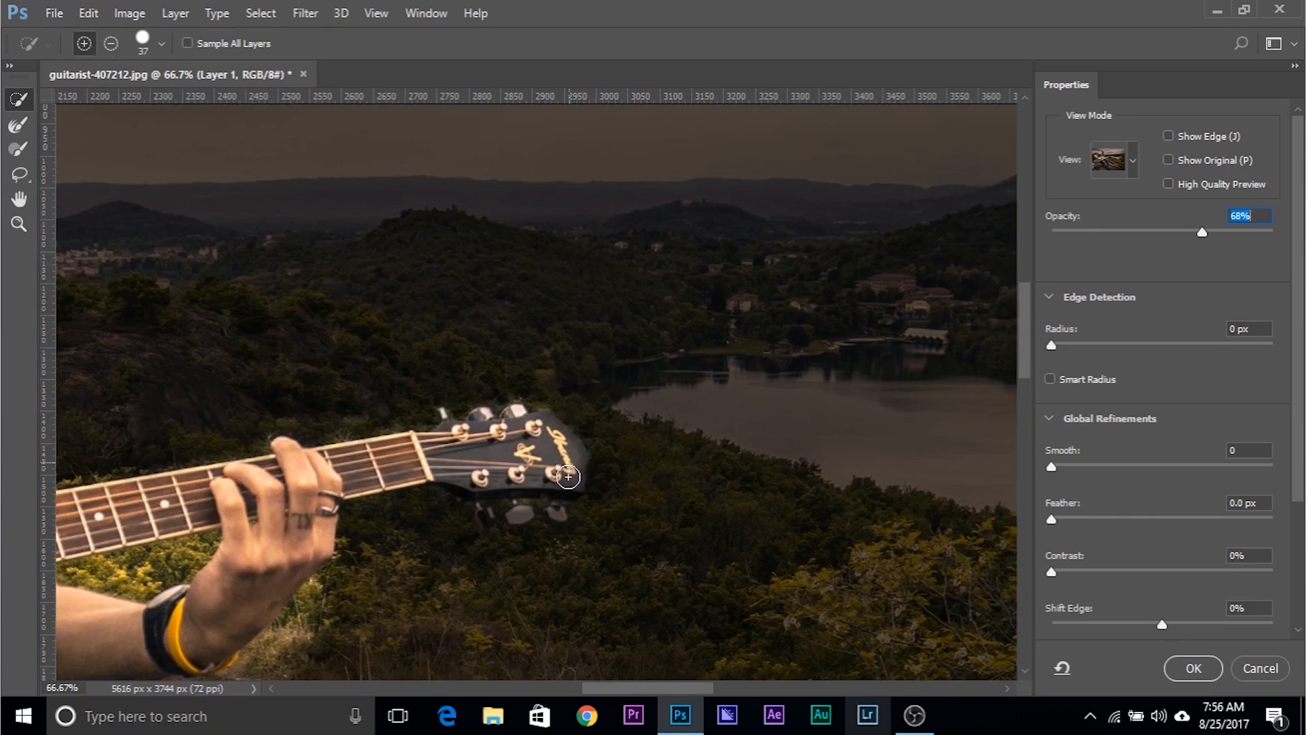
- Inspect the selection edges around the forearm, the jeans and the bandana for missed or spilled areas
left_click_drag(313, 509, 609, 398)
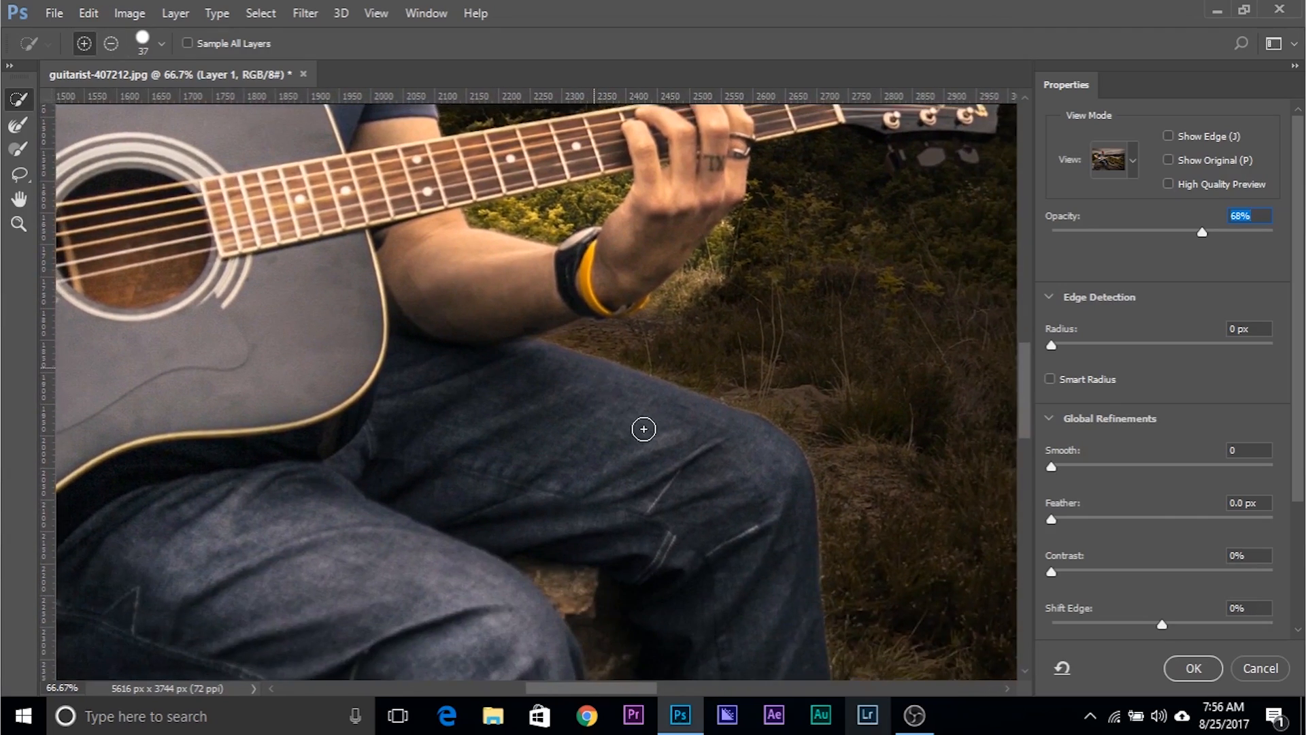
key("ctrl+minus")
key("ctrl+minus")
key("ctrl+minus")
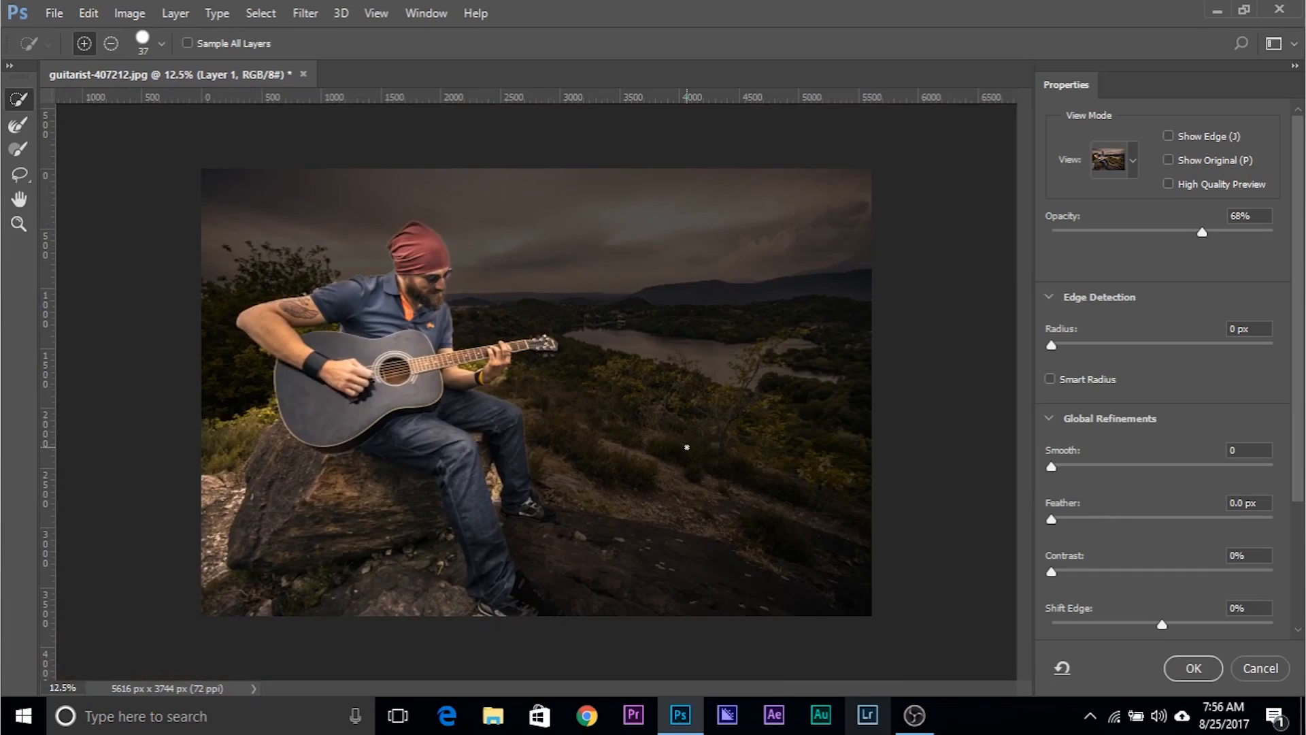
key("ctrl+plus")
key("ctrl+plus")
key("ctrl+plus")
key("ctrl+plus")
key("ctrl+plus")
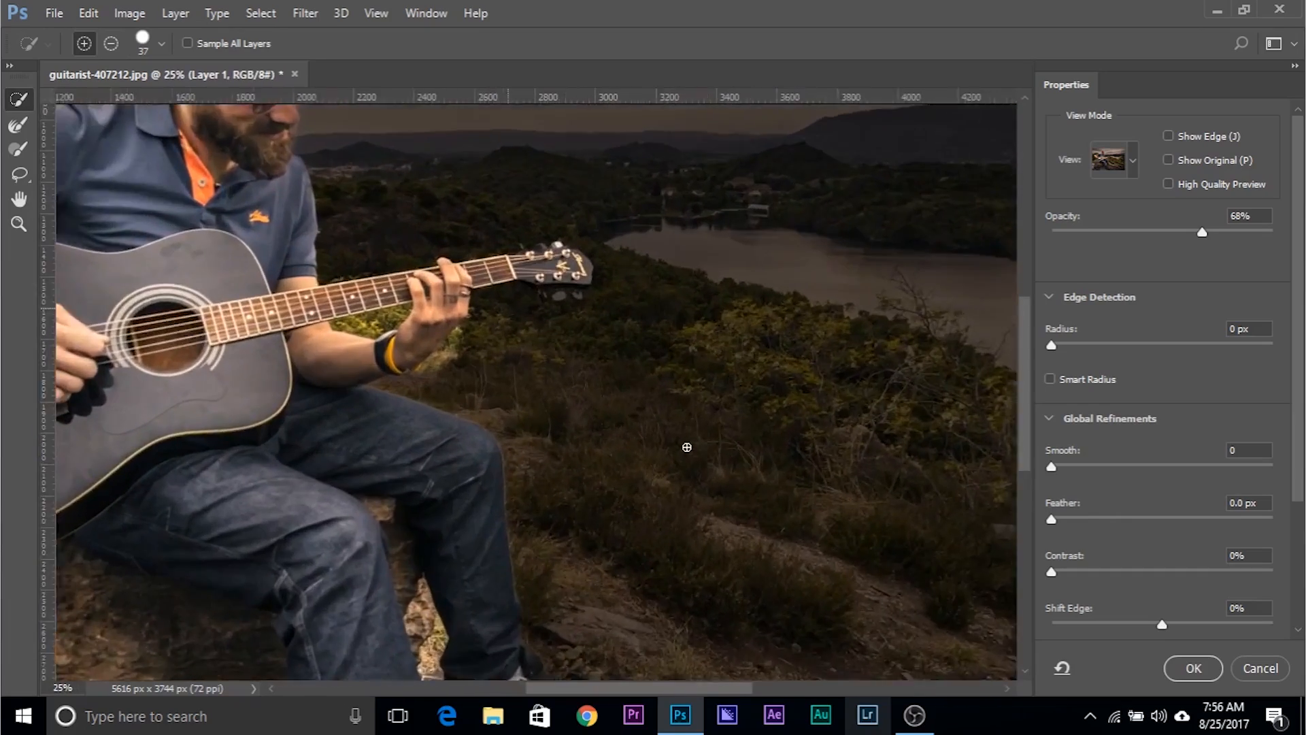
key("ctrl+plus")
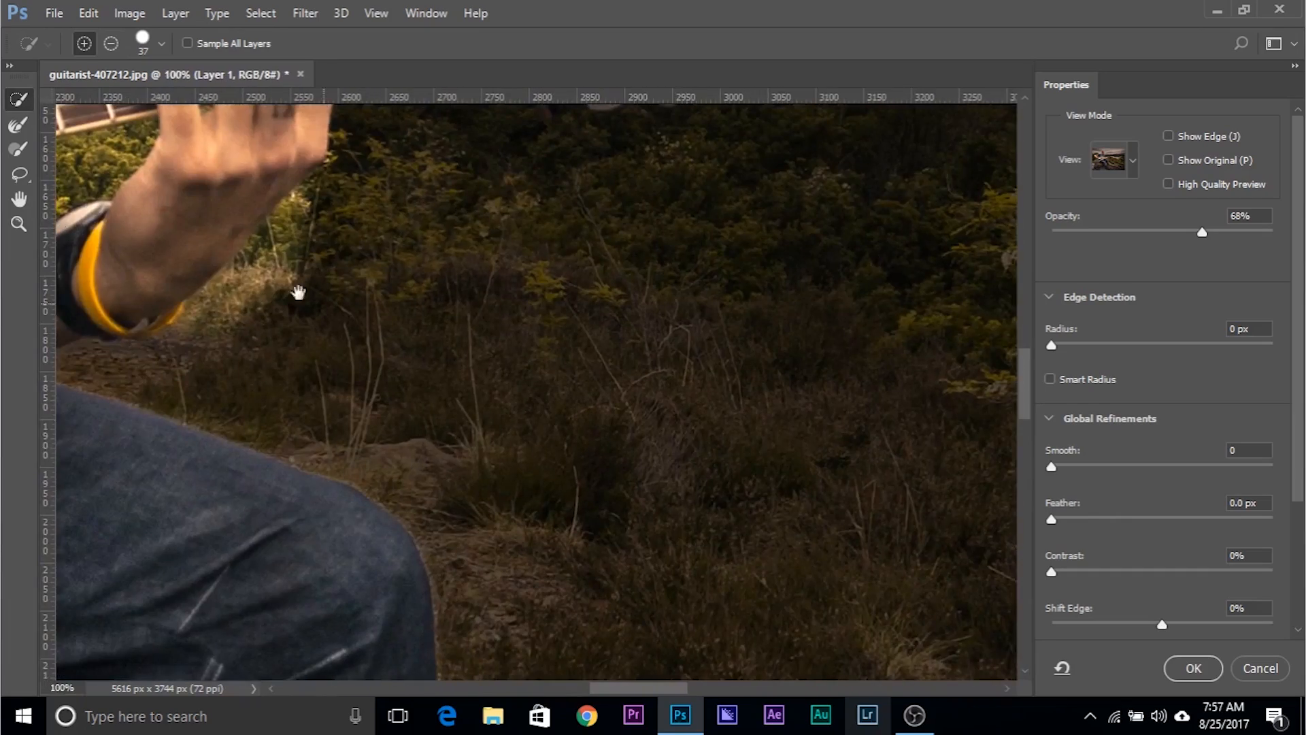
left_click(31, 176)
left_click(19, 103)
mouse_move(150, 187)
left_mouse_down()
mouse_move(440, 417)
mouse_move(803, 647)
left_mouse_up()
mouse_move(228, 163)
left_mouse_down()
mouse_move(271, 248)
mouse_move(368, 595)
left_mouse_up()
left_click_drag(375, 231, 387, 323)
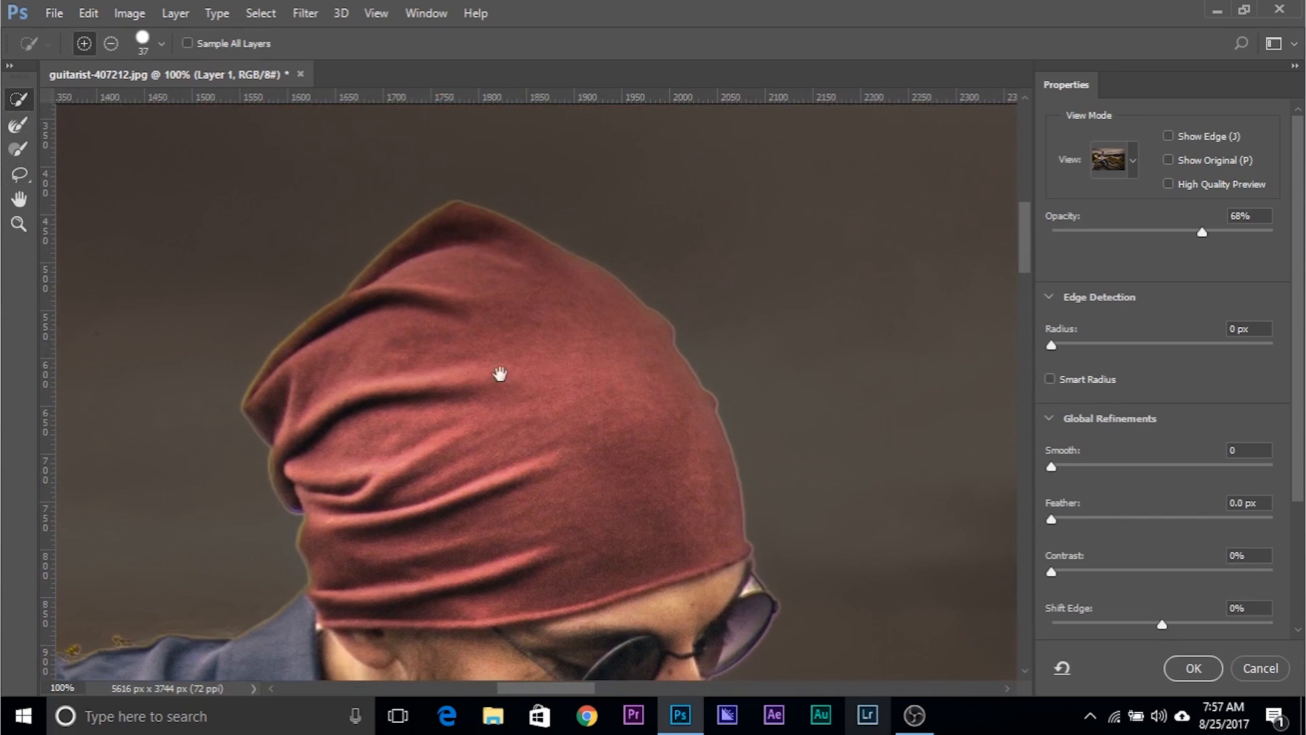
left_click_drag(543, 436, 481, 354)
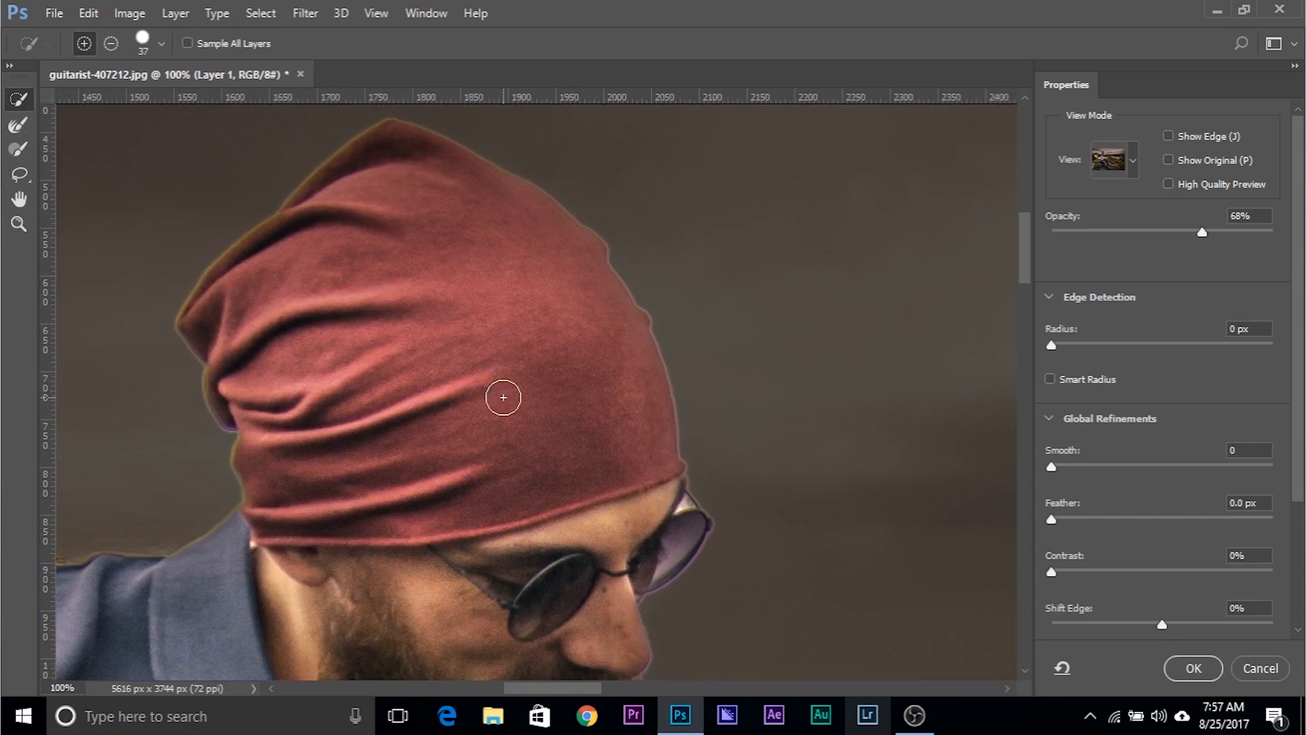
- Subtract the small leaf fragments above the shirt's shoulder from the selection using a 22 px brush
left_click_drag(454, 379, 585, 304)
mouse_move(312, 450)
left_mouse_down()
mouse_move(481, 374)
mouse_move(647, 385)
left_mouse_up()
key("ctrl+plus")
left_click_drag(454, 416, 622, 418)
key("ctrl+plus")
left_click_drag(490, 499, 469, 499)
left_click_drag(376, 453, 381, 446)
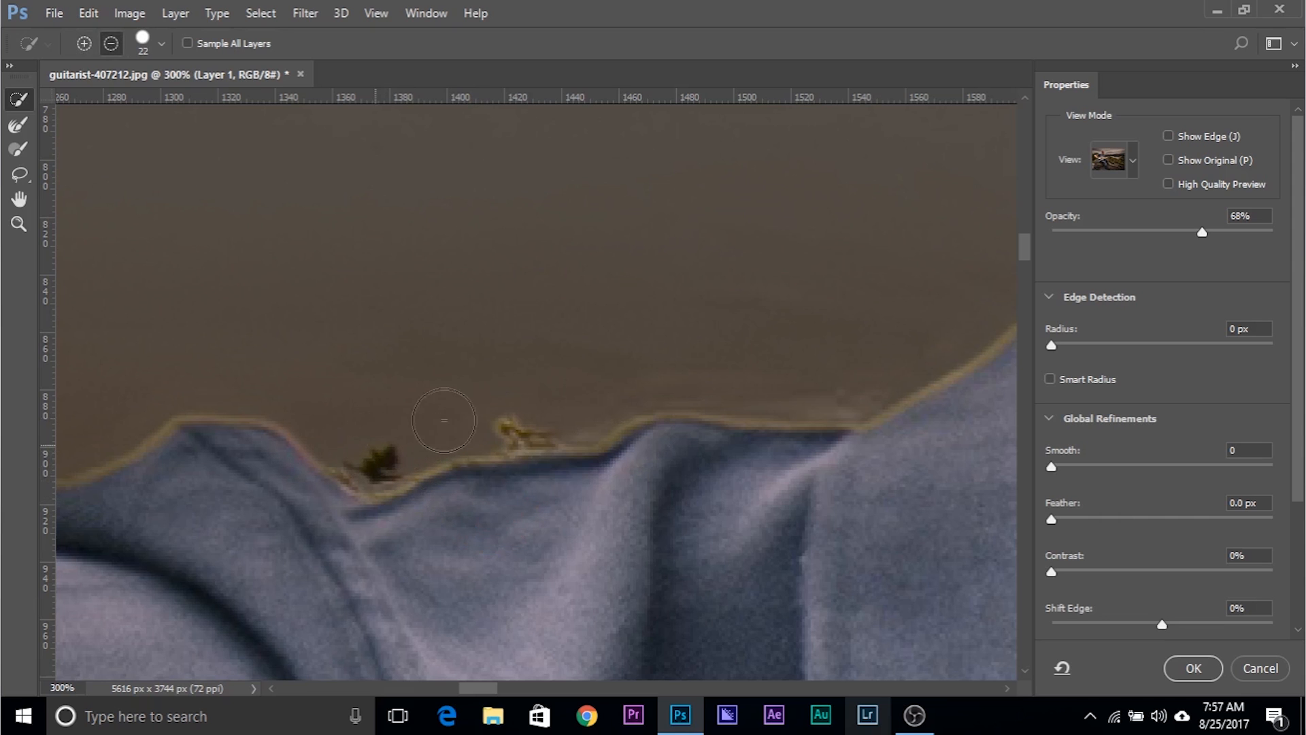
left_click_drag(574, 409, 665, 385)
- Subtract the yellow foliage along the outer edge of the guitar body and beside the rock from the selection
left_click_drag(65, 385, 982, 165)
left_click_drag(490, 362, 530, 353)
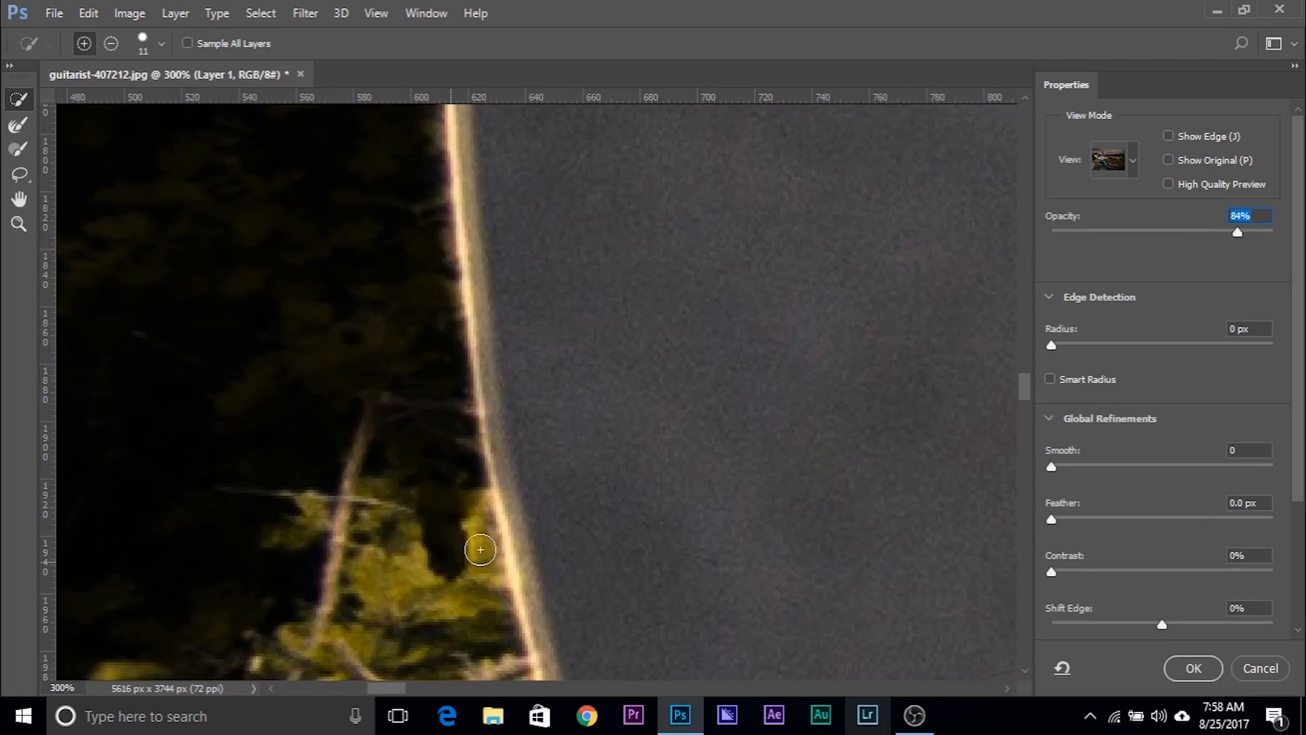
key("ctrl+minus")
key("ctrl+minus")
key("ctrl+minus")
left_click_drag(446, 530, 382, 365)
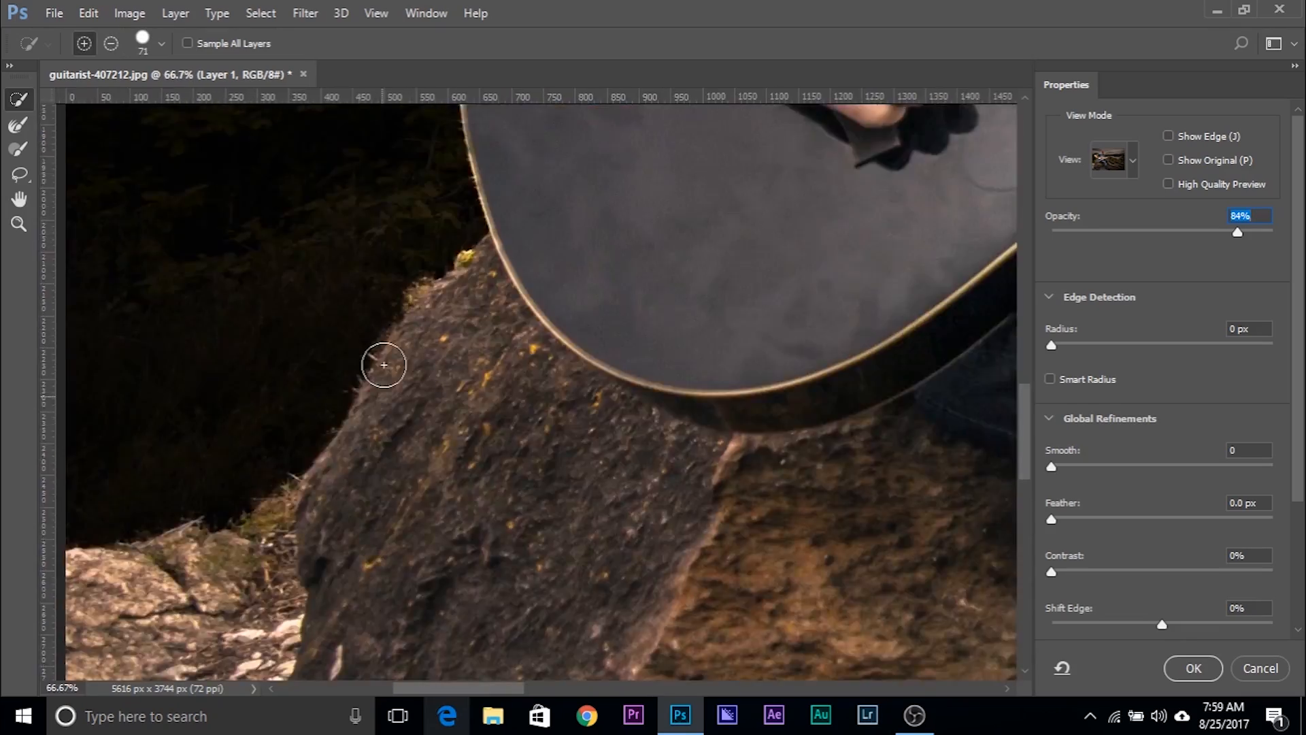
key("ctrl+equal")
key("ctrl+equal")
mouse_move(496, 353)
left_mouse_down()
mouse_move(412, 370)
mouse_move(621, 323)
left_mouse_up()
- Subtract the sunlit grass and foliage beside the fretting hand's wrist from the selection with a 16 px brush
key("ctrl+minus")
key("ctrl+minus")
key("ctrl+minus")
key("ctrl+minus")
mouse_move(953, 323)
left_mouse_down()
mouse_move(569, 388)
mouse_move(465, 534)
left_mouse_up()
key("ctrl+equal")
key("ctrl+equal")
key("ctrl+equal")
key("ctrl+equal")
key("bracketleft")
key("bracketleft")
key("ctrl+minus")
key("ctrl+minus")
left_click_drag(505, 431, 517, 640)
key("ctrl+equal")
key("ctrl+equal")
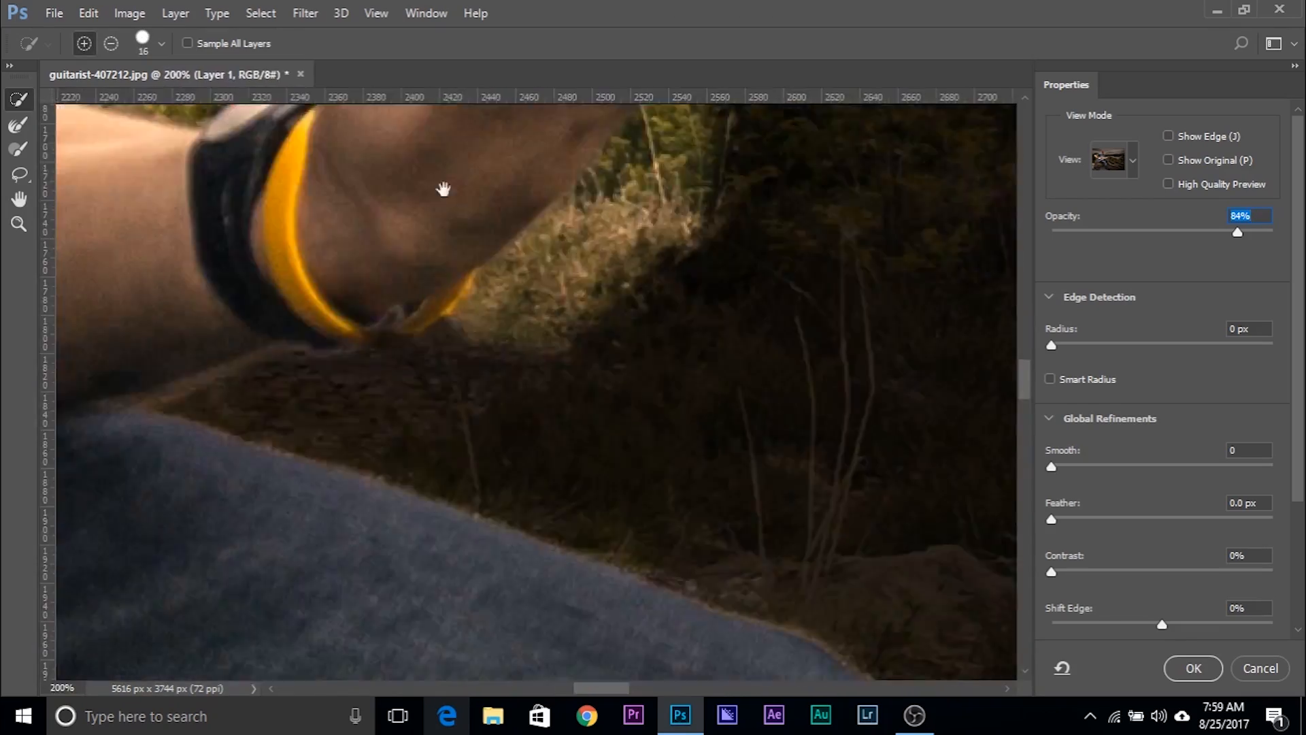
left_click_drag(621, 460, 578, 606)
left_click_drag(492, 417, 412, 504)
- Subtract the yellow-green foliage enclosed between the guitar neck and the forearm from the selection with a 17 px brush
left_click_drag(599, 183, 277, 475)
left_click_drag(292, 204, 514, 441)
right_click(237, 444, "alt")
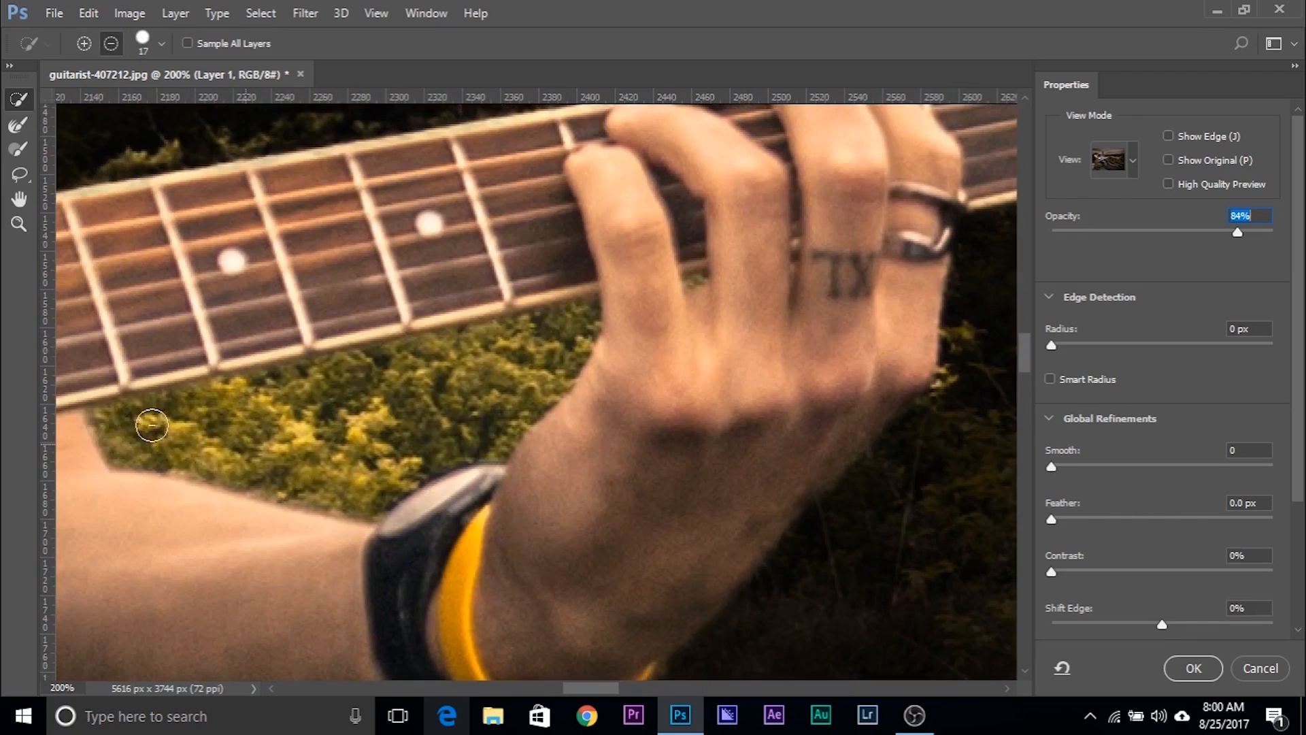
left_click_drag(236, 444, 438, 373)
left_click_drag(381, 323, 81, 394)
left_click_drag(443, 109, 793, 351)
left_click_drag(420, 395, 551, 402)
- Examine the headstock and its tuning pegs for missed areas with the view opacity at 50% and a 13 px brush
left_click_drag(953, 285, 186, 519)
left_click_drag(68, 606, 340, 563)
key("bracketleft")
key("bracketleft")
key("bracketleft")
key("bracketleft")
left_click_drag(693, 592, 329, 402)
left_click_drag(1238, 232, 1161, 235)
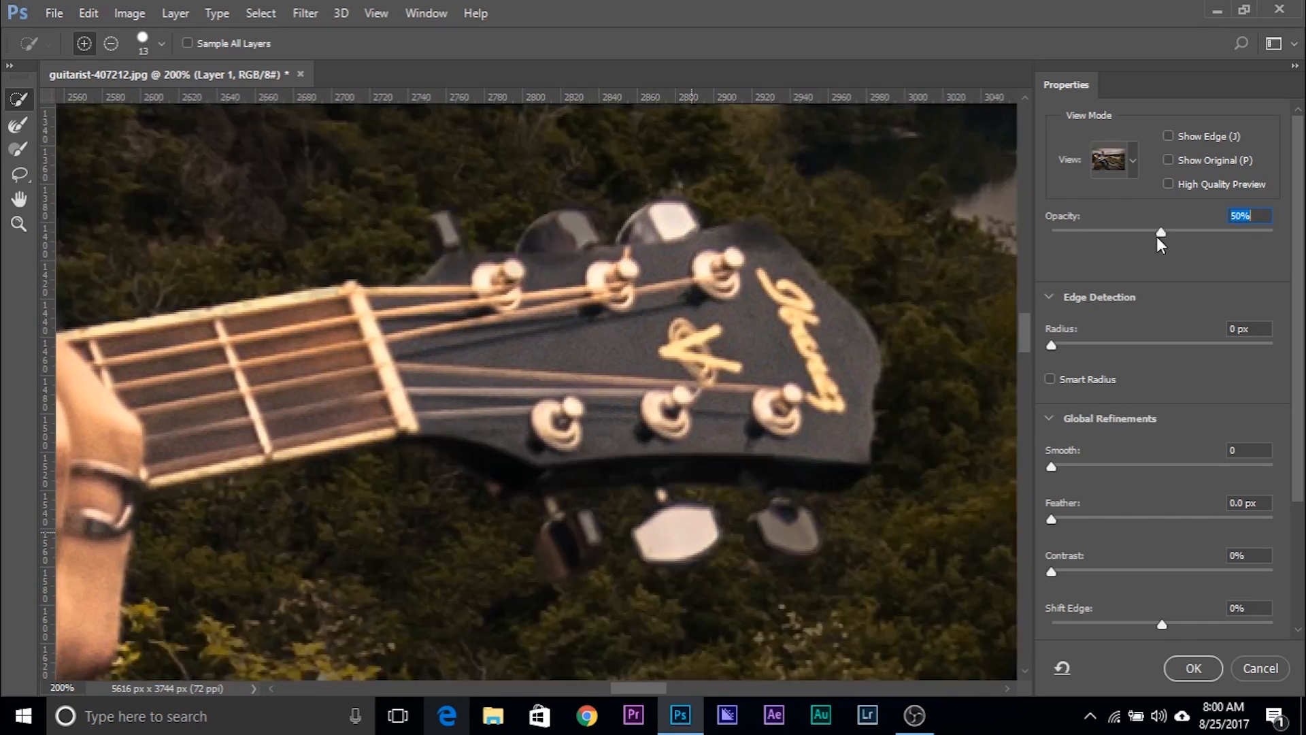
- Refine the front edge of the moustache and beard with the Refine Edge Brush at 16 px
left_click_drag(340, 272, 701, 490)
left_click_drag(236, 306, 738, 640)
left_click_drag(204, 136, 707, 653)
right_click(586, 250, "alt")
scroll(599, 244, "down", 5)
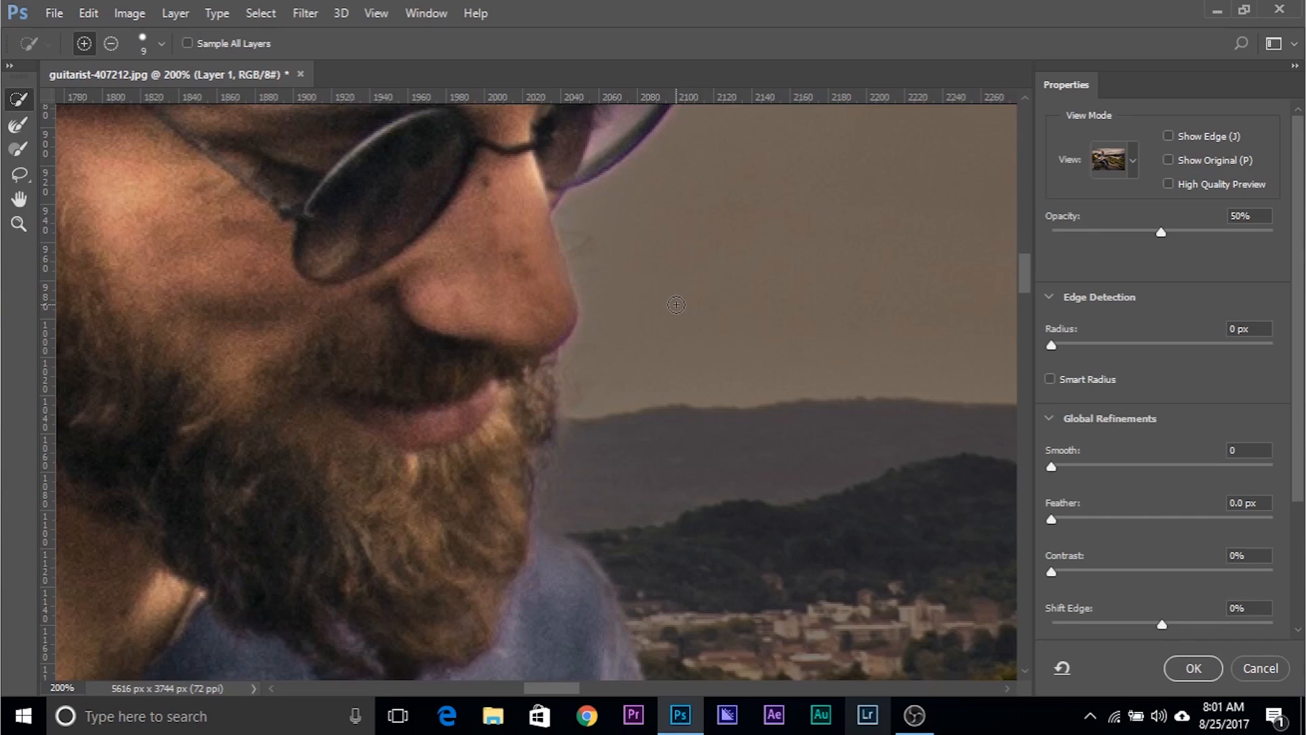
left_click_drag(521, 435, 439, 283)
mouse_move(467, 347)
left_mouse_down()
mouse_move(446, 425)
mouse_move(475, 425)
left_mouse_up()
right_click(449, 388, "alt")
left_click_drag(381, 333, 370, 441)
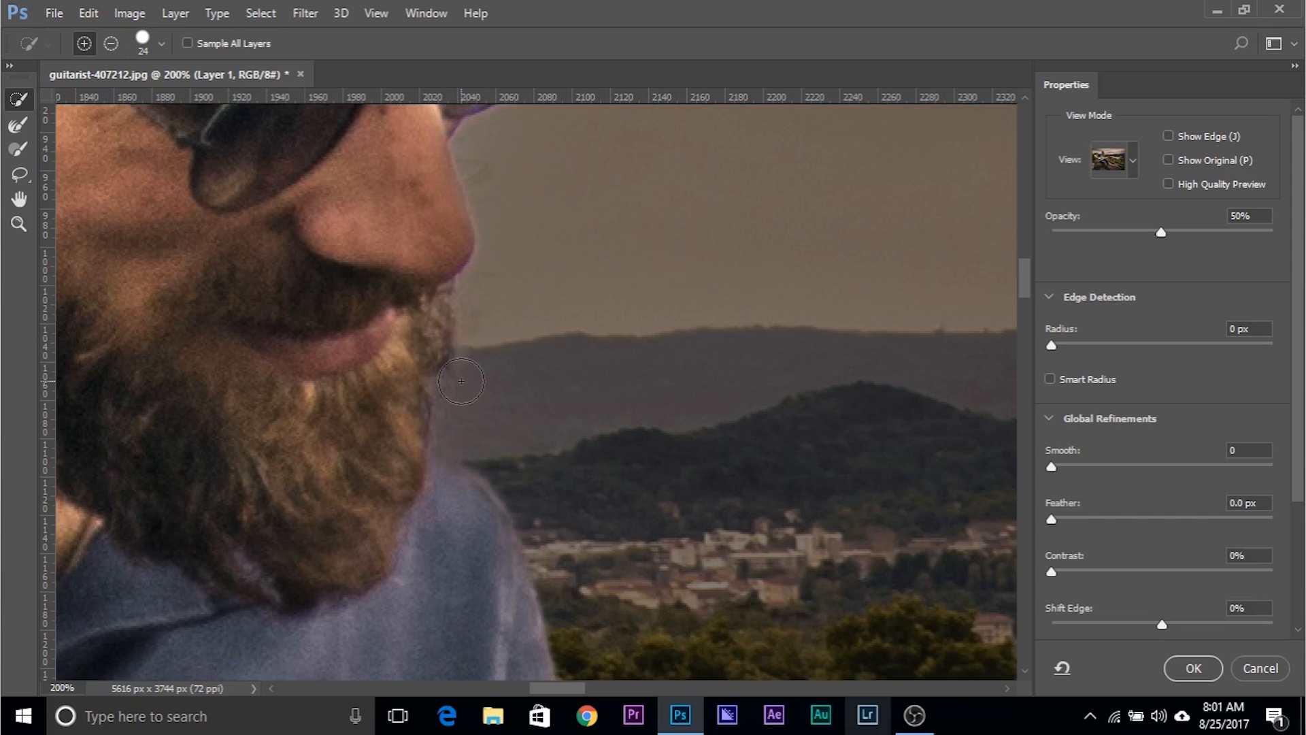
left_click(21, 128)
right_click(440, 371, "alt")
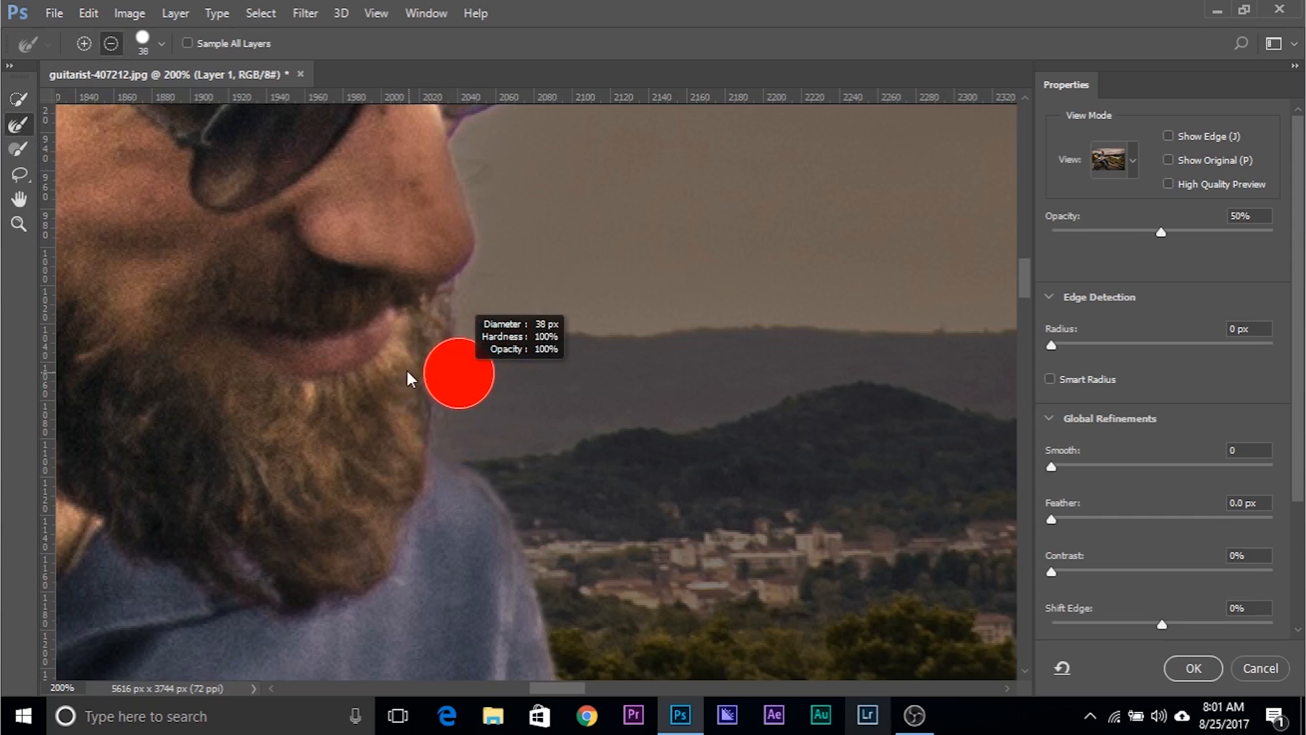
left_click_drag(452, 306, 451, 355)
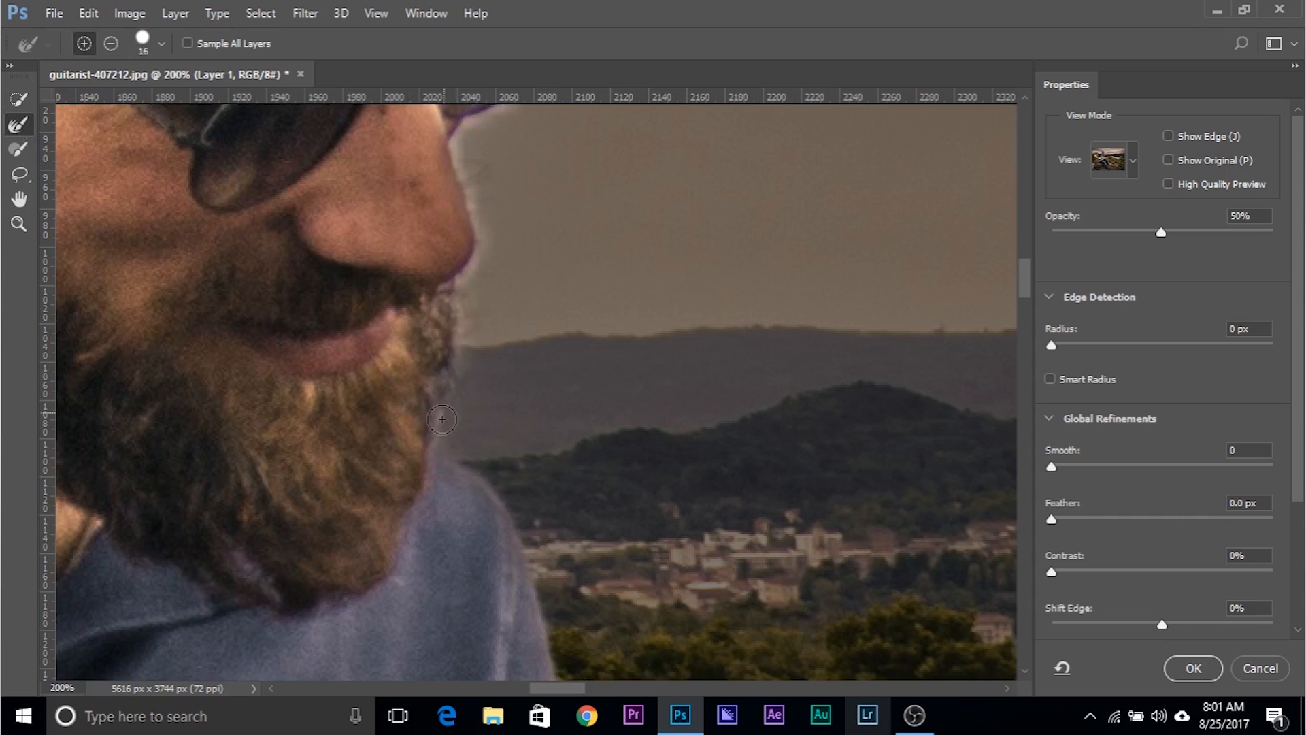
left_click_drag(498, 239, 506, 481)
- Set the view opacity to 72% and refine the edge around the sunglasses' temple arm with a 22 px Refine Edge Brush
left_click_drag(696, 490, 634, 324)
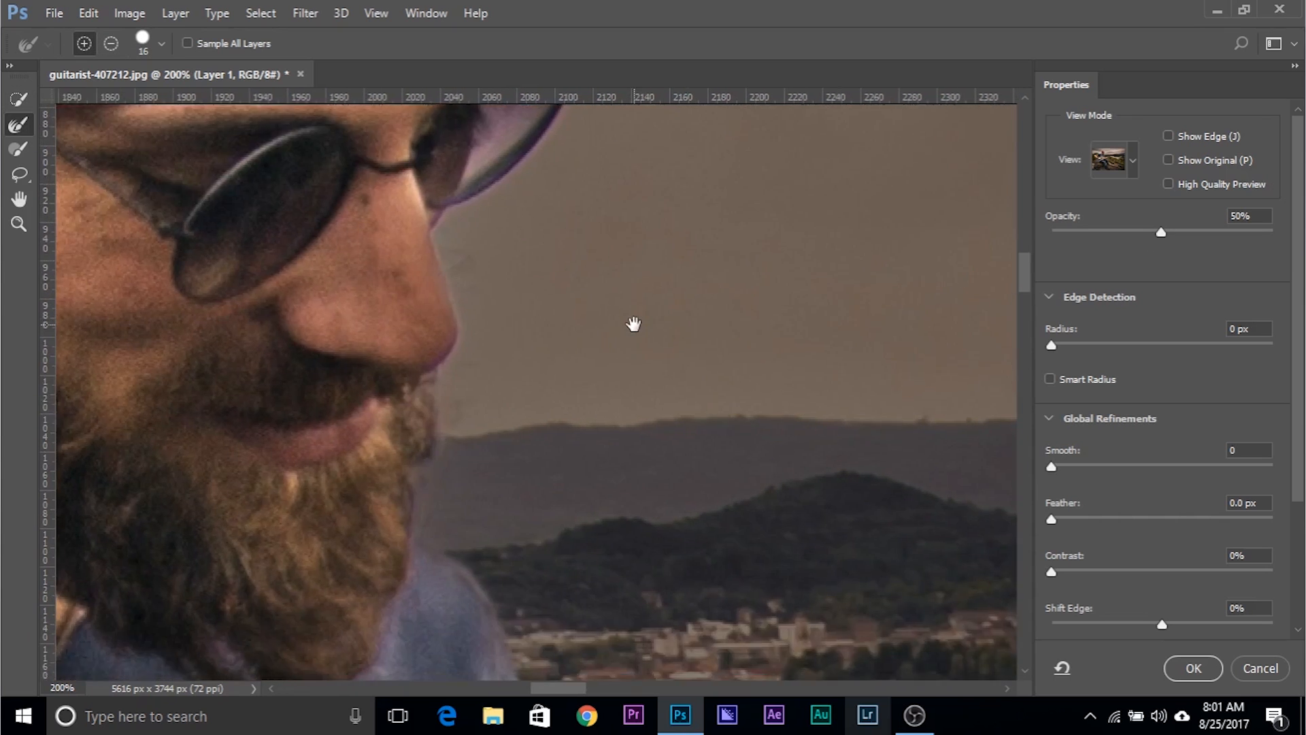
left_click_drag(1214, 230, 1236, 230)
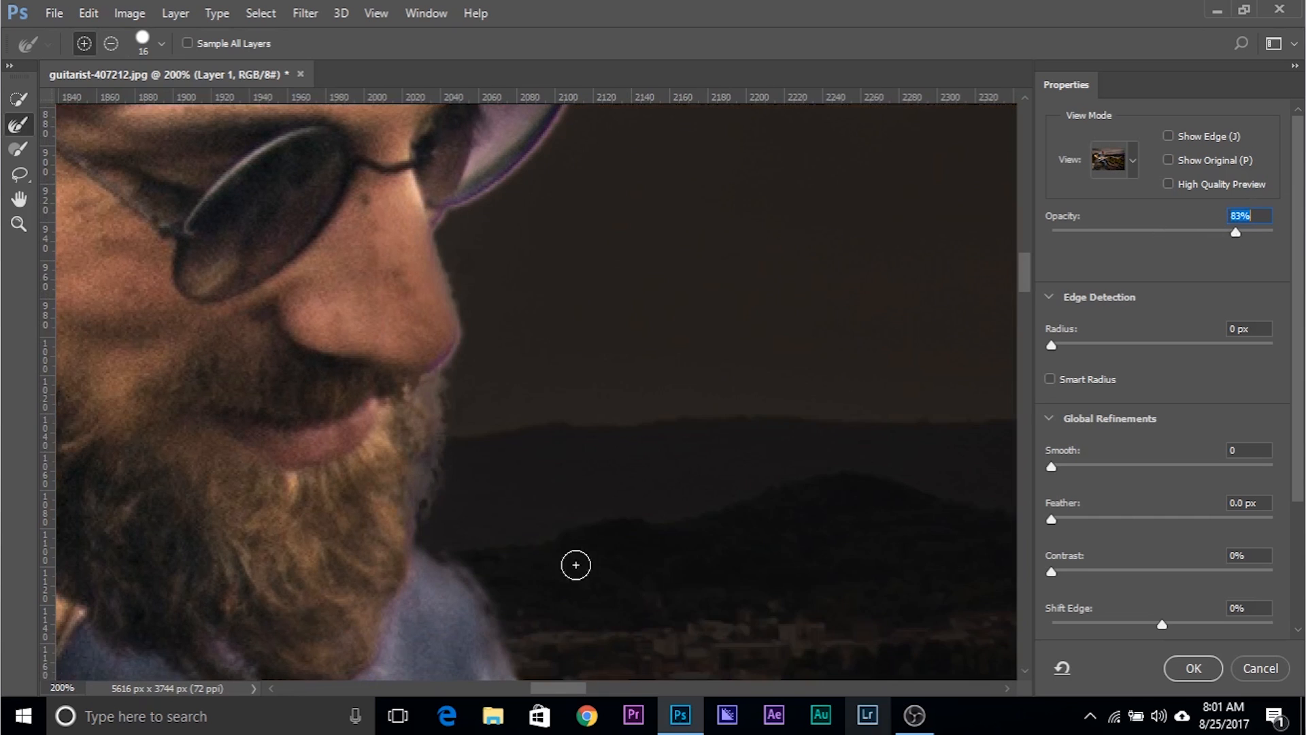
left_click_drag(492, 232, 506, 424)
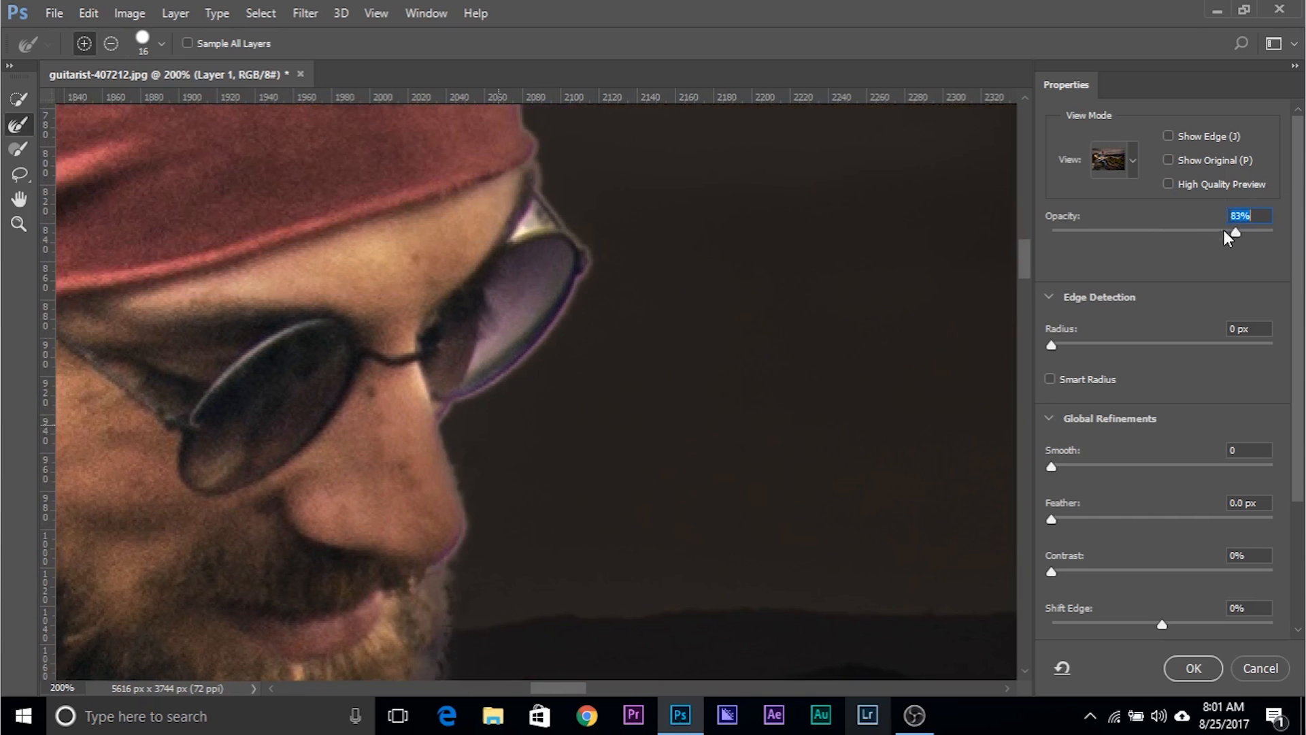
left_click_drag(1225, 232, 1211, 230)
left_click_drag(567, 340, 555, 389)
right_click(519, 287, "alt")
right_click(514, 276, "alt")
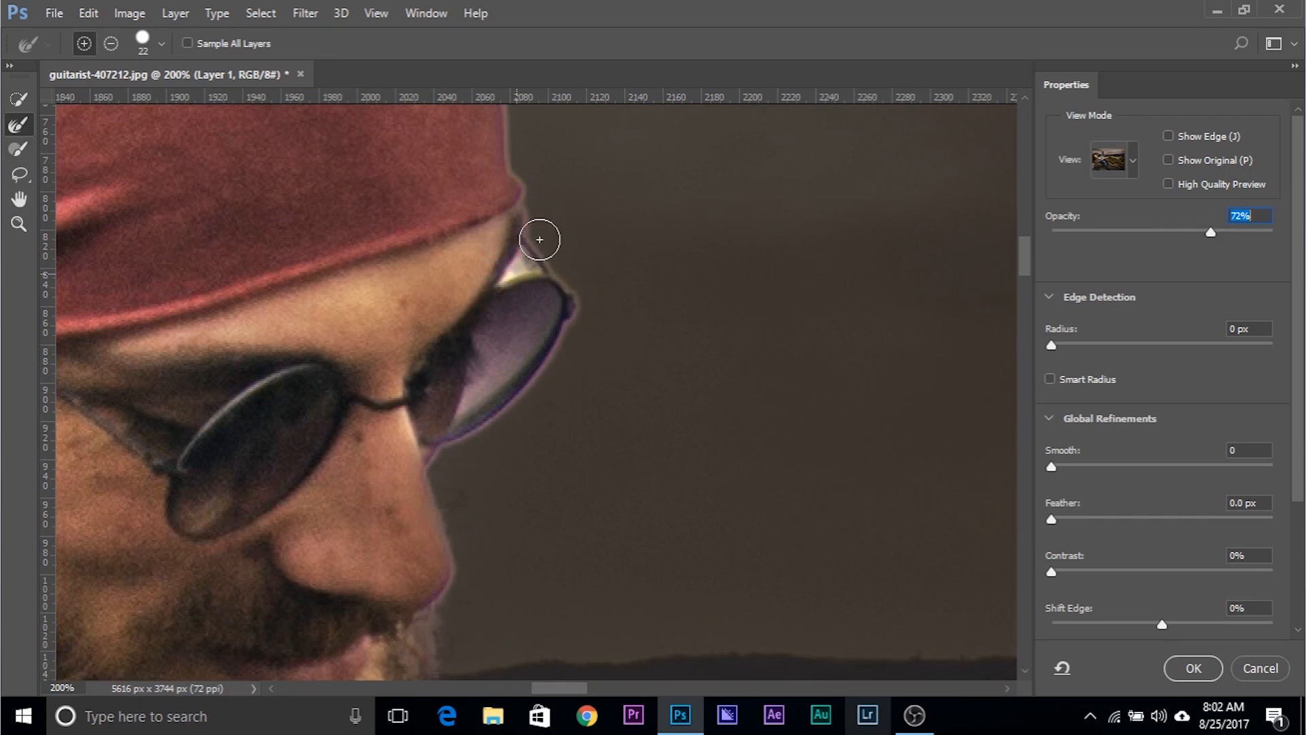
left_click_drag(539, 239, 545, 261)
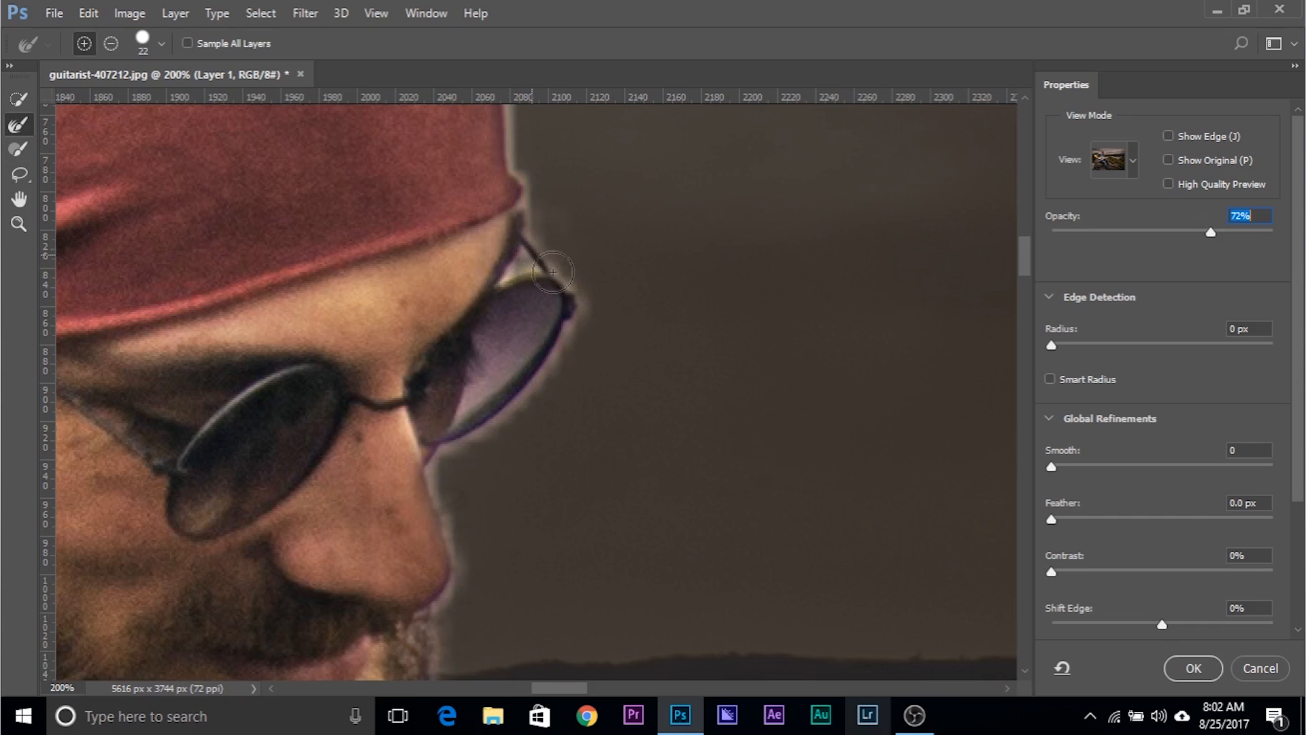
mouse_move(525, 408)
left_mouse_down()
mouse_move(454, 309)
mouse_move(424, 341)
left_mouse_up()
right_click(481, 355, "alt")
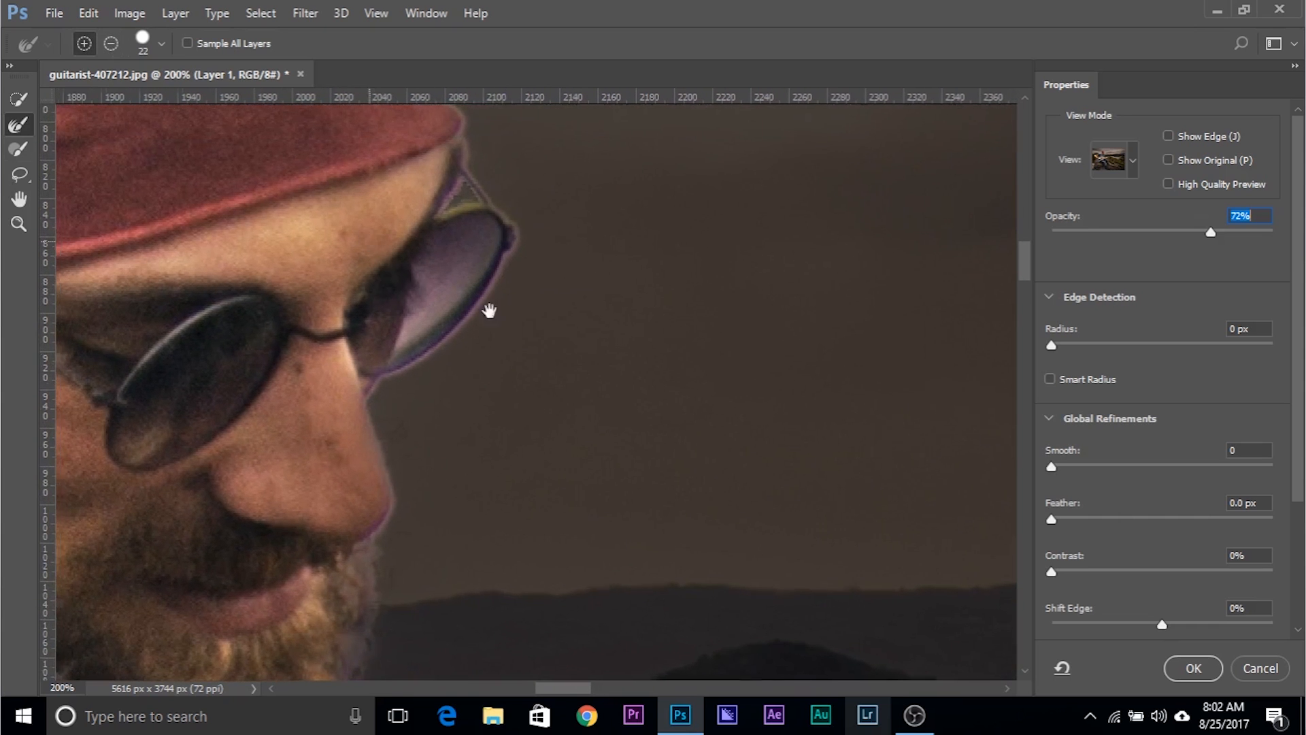
- Examine the bandana, the shoulders and the cutout as a whole for remaining selection errors
left_click_drag(374, 245, 805, 621)
key("ctrl+minus")
key("ctrl+minus")
key("ctrl+minus")
key("ctrl+minus")
key("ctrl+minus")
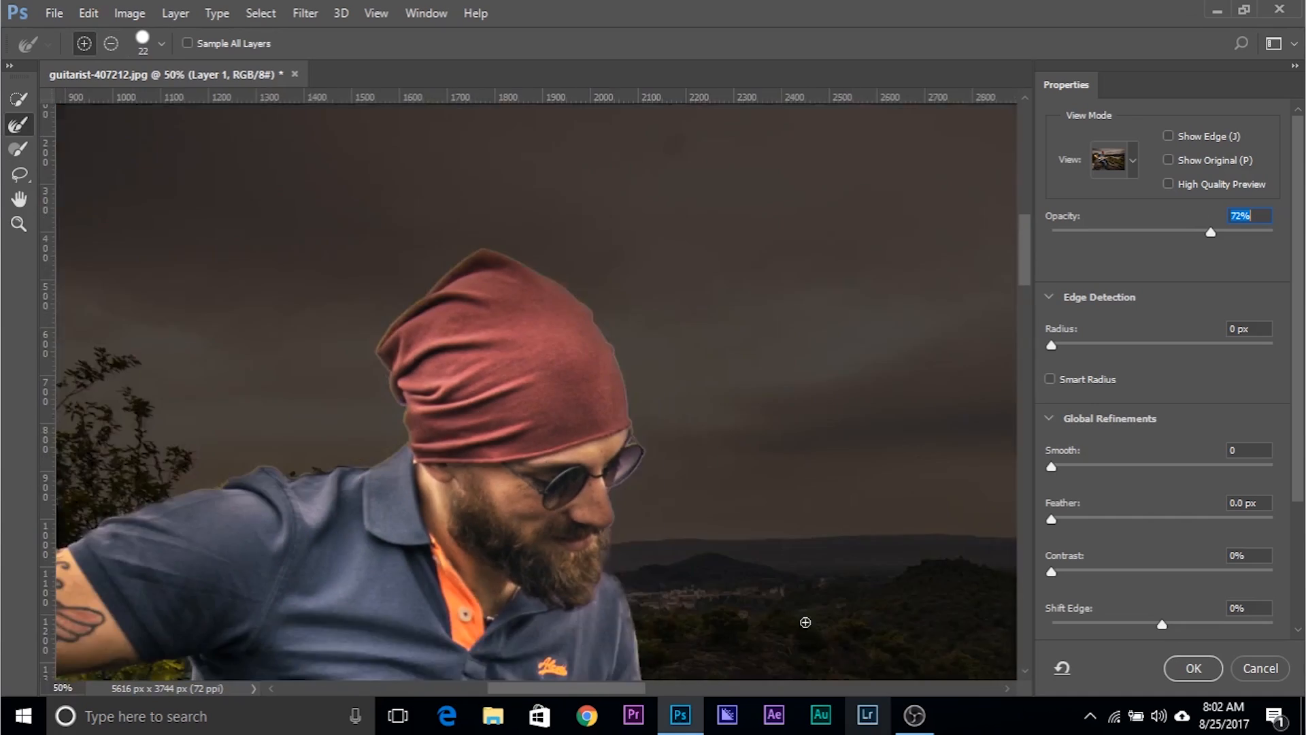
scroll(804, 621, "down", 2)
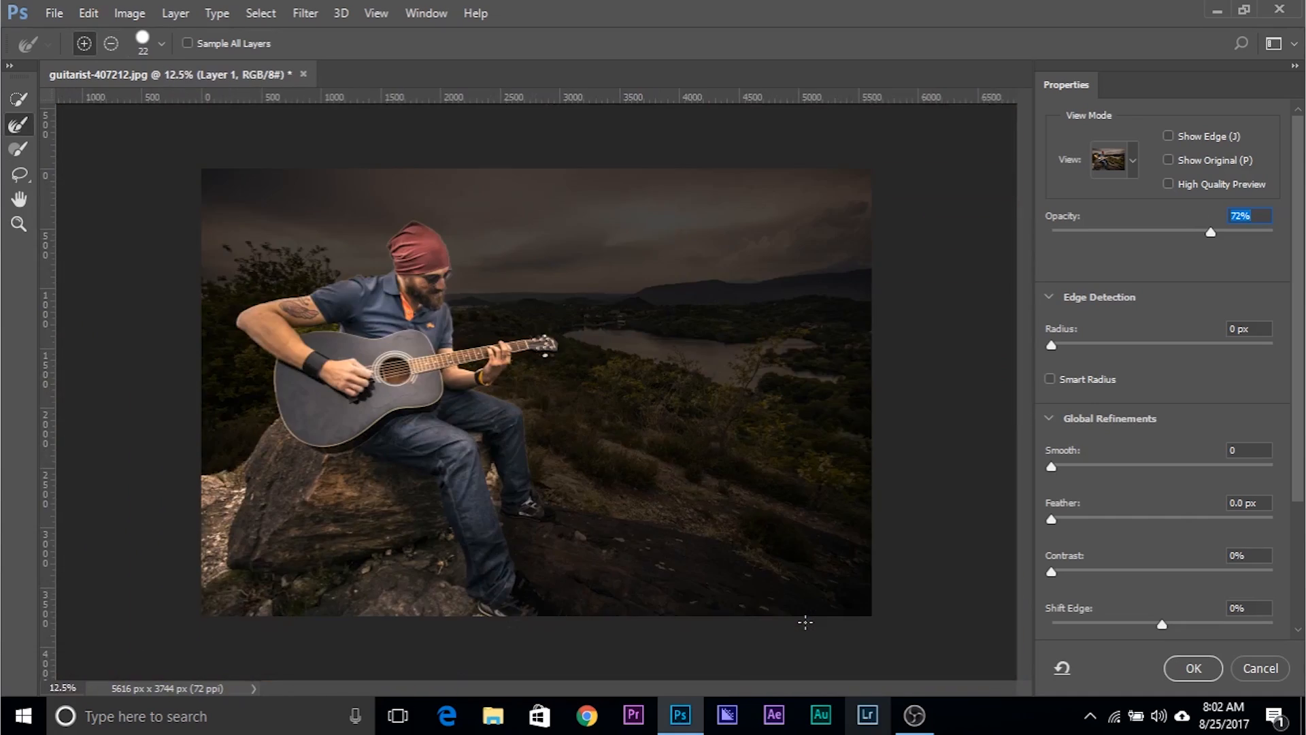
- Paint the lower tuning pegs of the headstock into the selection with a 7 px Brush at 55% view opacity
scroll(805, 622, "up", 2)
scroll(805, 622, "up", 4)
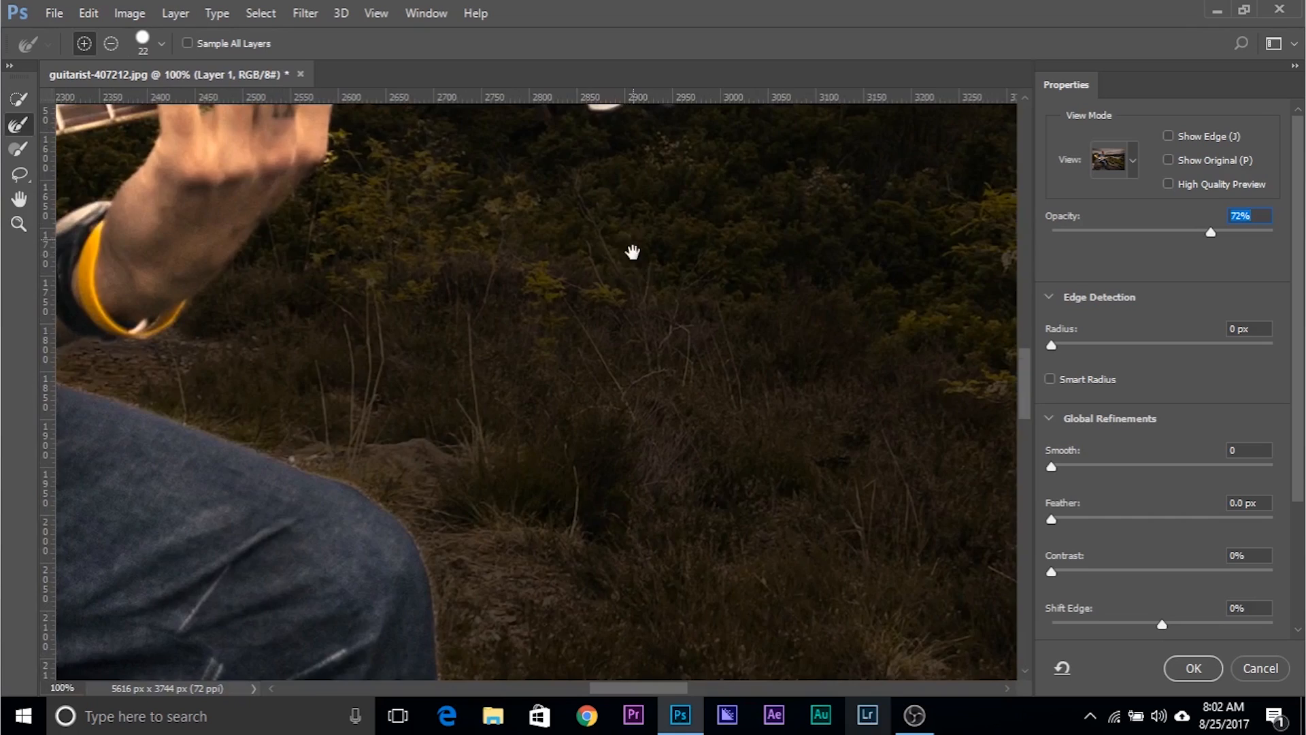
left_click_drag(633, 252, 606, 476)
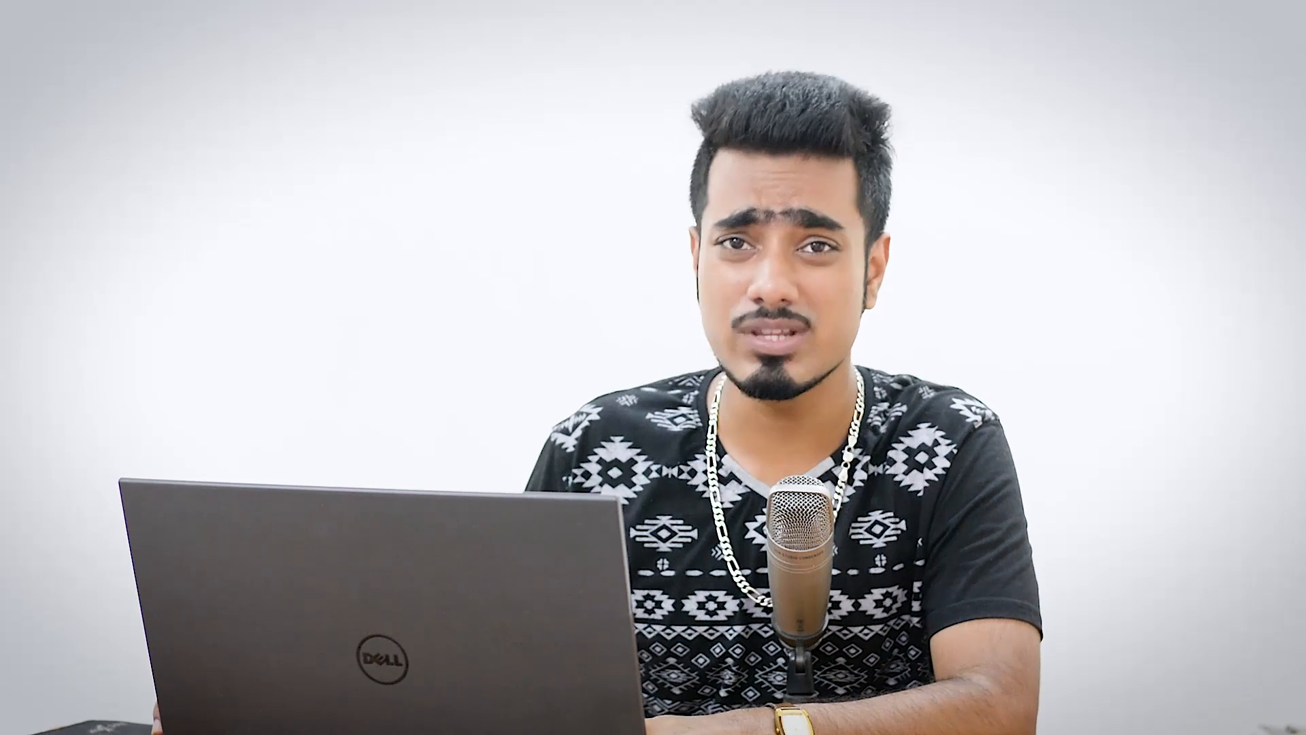
left_click(16, 151)
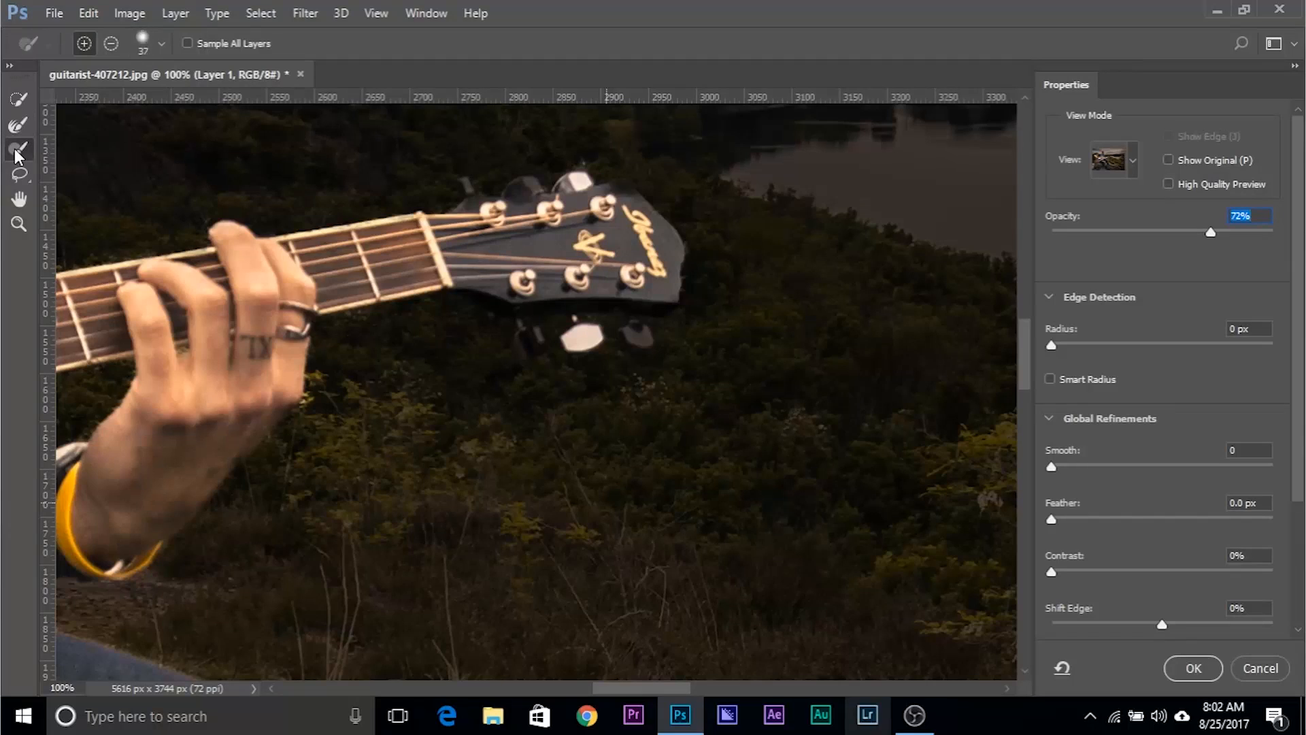
key("ctrl+plus")
left_click_drag(595, 306, 446, 437)
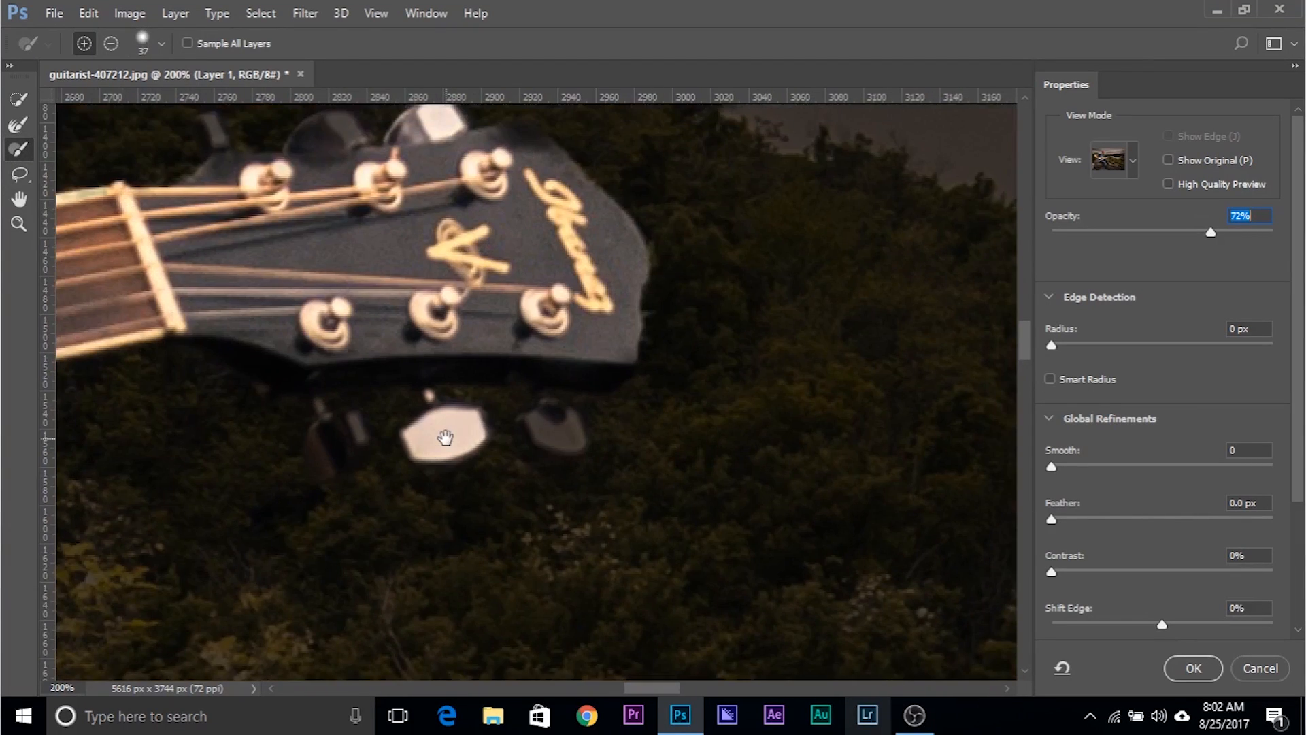
key("ctrl+plus")
mouse_move(333, 487)
left_mouse_down()
mouse_move(496, 429)
mouse_move(497, 409)
mouse_move(477, 408)
left_mouse_up()
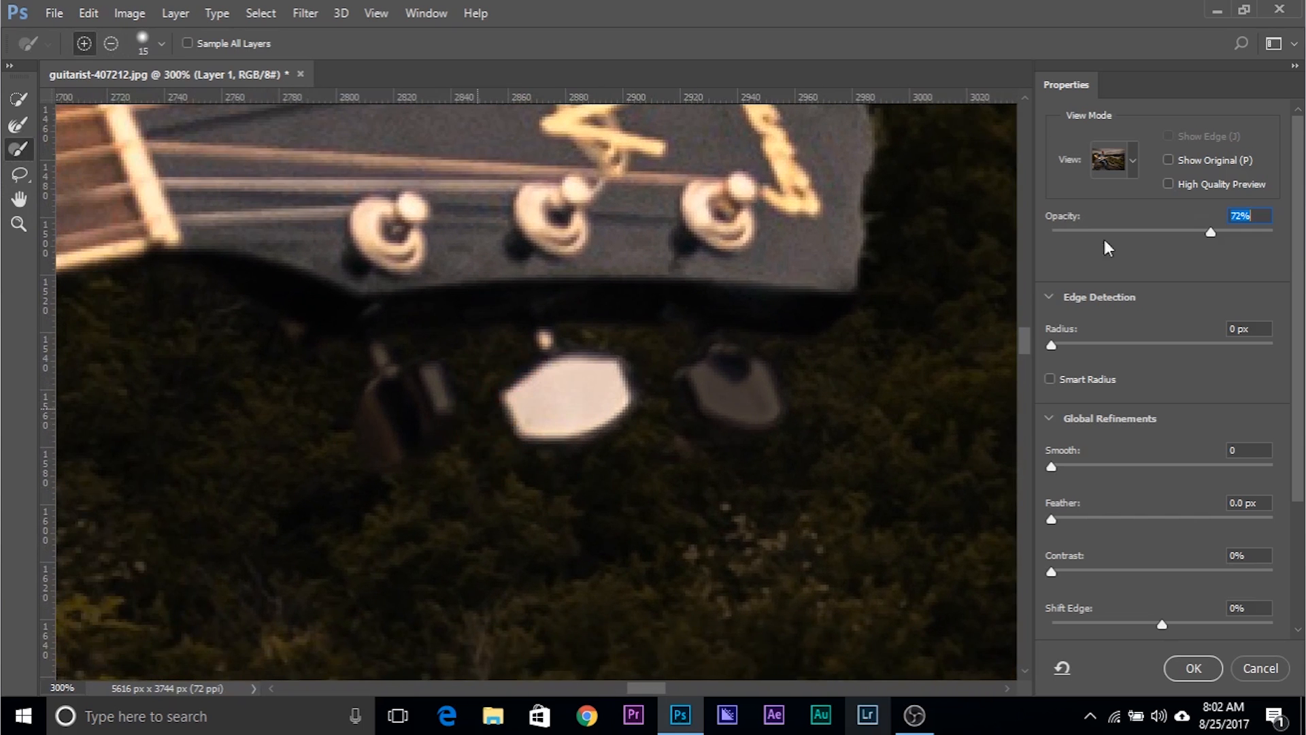
left_click_drag(1121, 232, 1112, 230)
mouse_move(443, 361)
left_mouse_down()
mouse_move(428, 362)
mouse_move(402, 447)
mouse_move(393, 431)
mouse_move(461, 374)
left_mouse_up()
key("ctrl+plus")
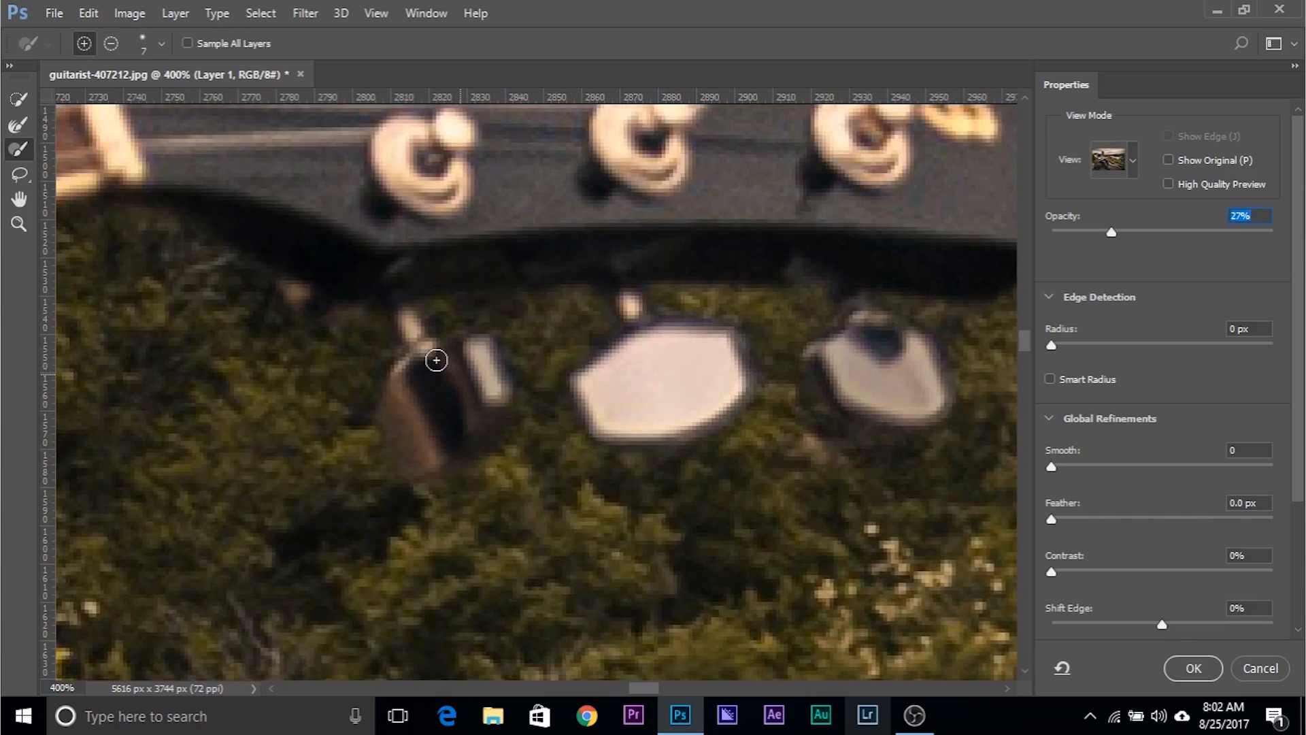
left_click_drag(1169, 233, 1173, 232)
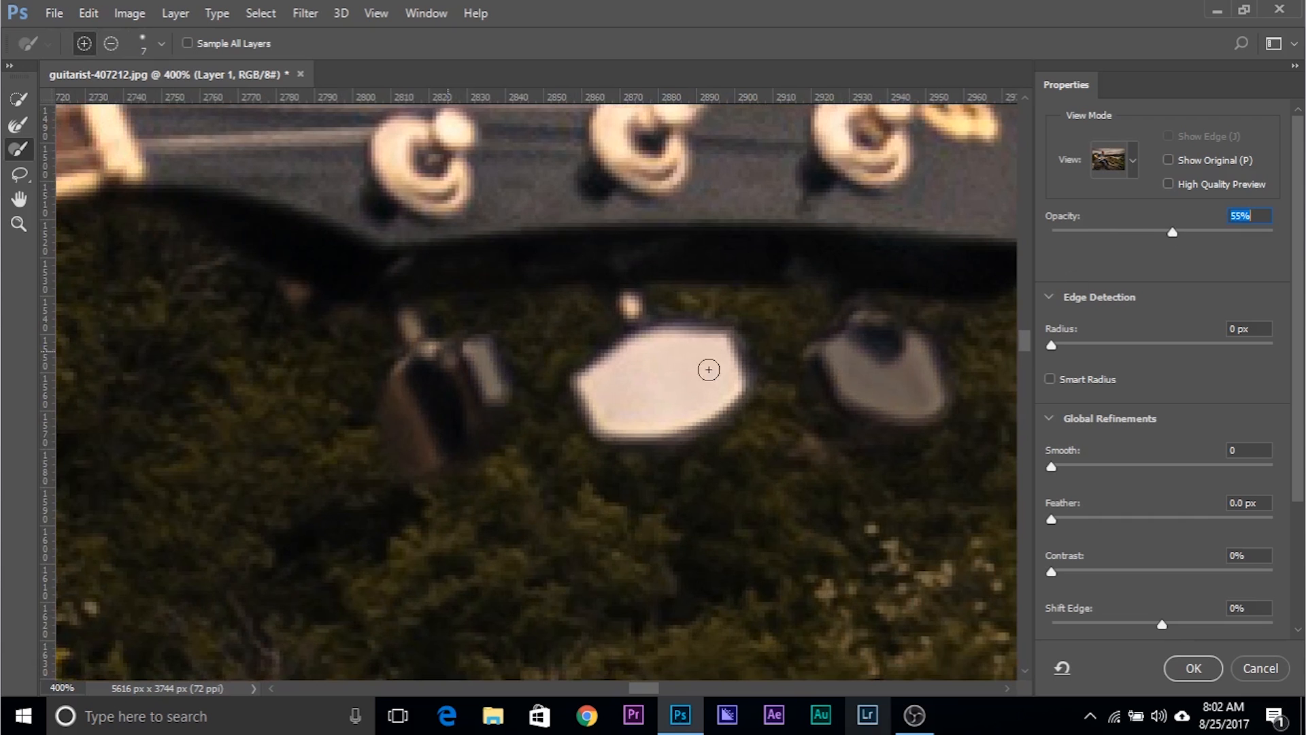
mouse_move(454, 351)
left_mouse_down()
mouse_move(490, 419)
mouse_move(417, 477)
mouse_move(394, 417)
mouse_move(437, 361)
mouse_move(405, 429)
mouse_move(444, 442)
mouse_move(404, 300)
left_mouse_up()
- Paint the upper tuning pegs of the headstock into the selection with the 7 px Brush
mouse_move(686, 329)
left_mouse_down()
mouse_move(619, 382)
mouse_move(714, 368)
mouse_move(674, 433)
left_mouse_up()
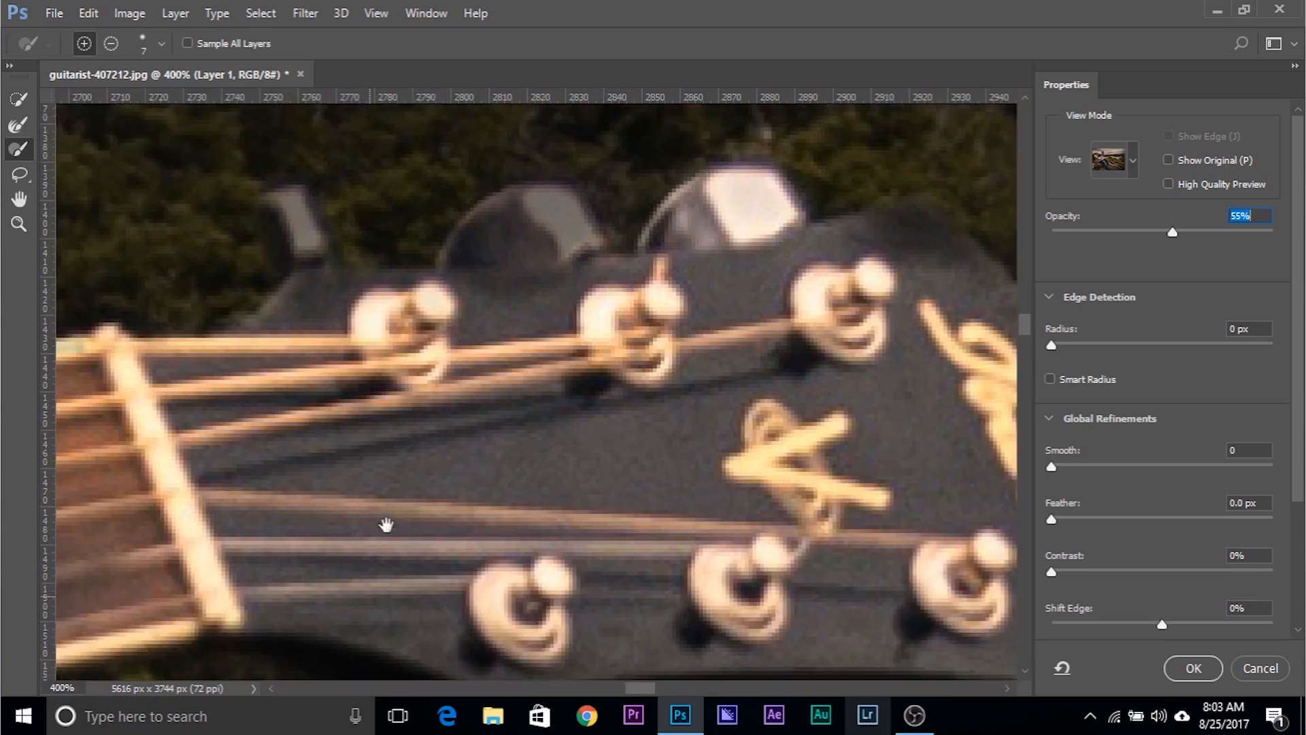
left_click_drag(386, 525, 371, 630)
mouse_move(432, 366)
left_mouse_down()
mouse_move(543, 307)
mouse_move(530, 352)
mouse_move(473, 321)
mouse_move(446, 342)
left_mouse_up()
mouse_move(280, 307)
left_mouse_down()
mouse_move(292, 352)
mouse_move(444, 388)
left_mouse_up()
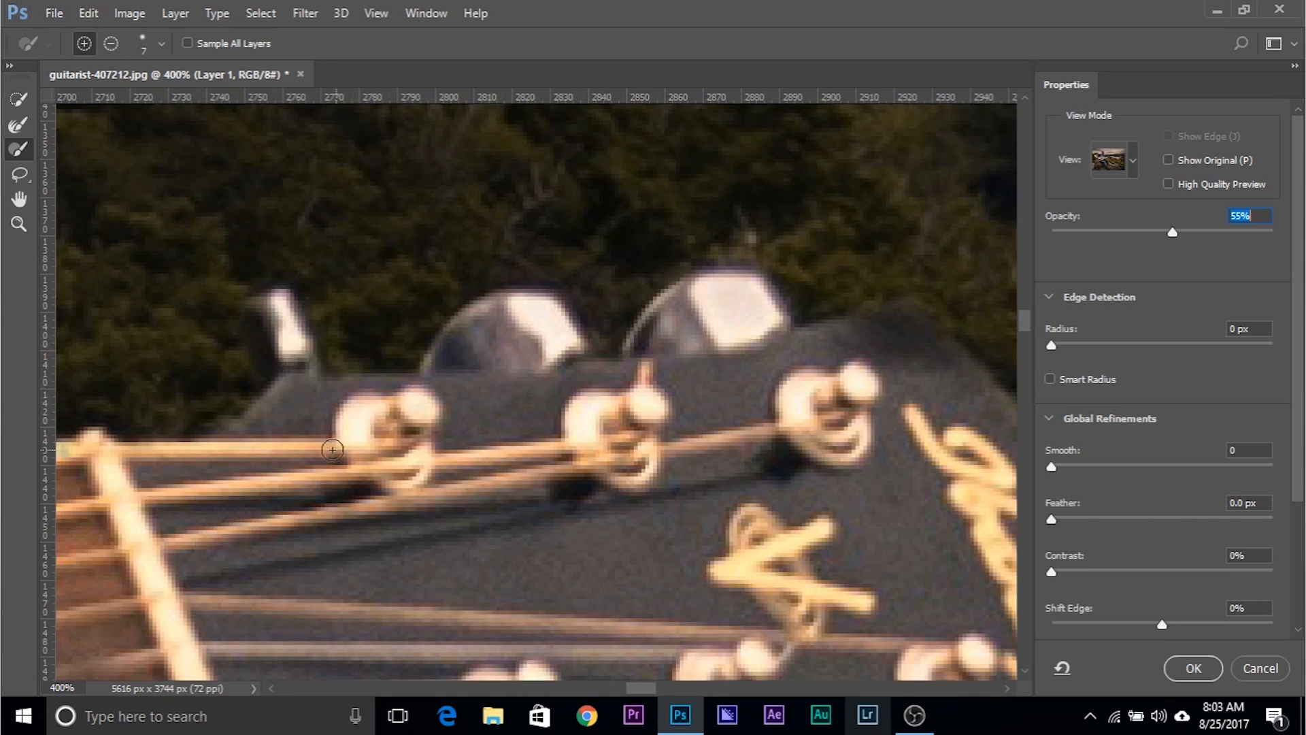
mouse_move(270, 296)
left_mouse_down()
mouse_move(262, 352)
mouse_move(260, 330)
mouse_move(286, 340)
mouse_move(297, 370)
left_mouse_up()
- Examine the repainted headstock and the full guitarist cutout against the dimmed background
key("ctrl+minus")
key("ctrl+minus")
key("ctrl+minus")
key("ctrl+minus")
key("ctrl+minus")
key("ctrl+minus")
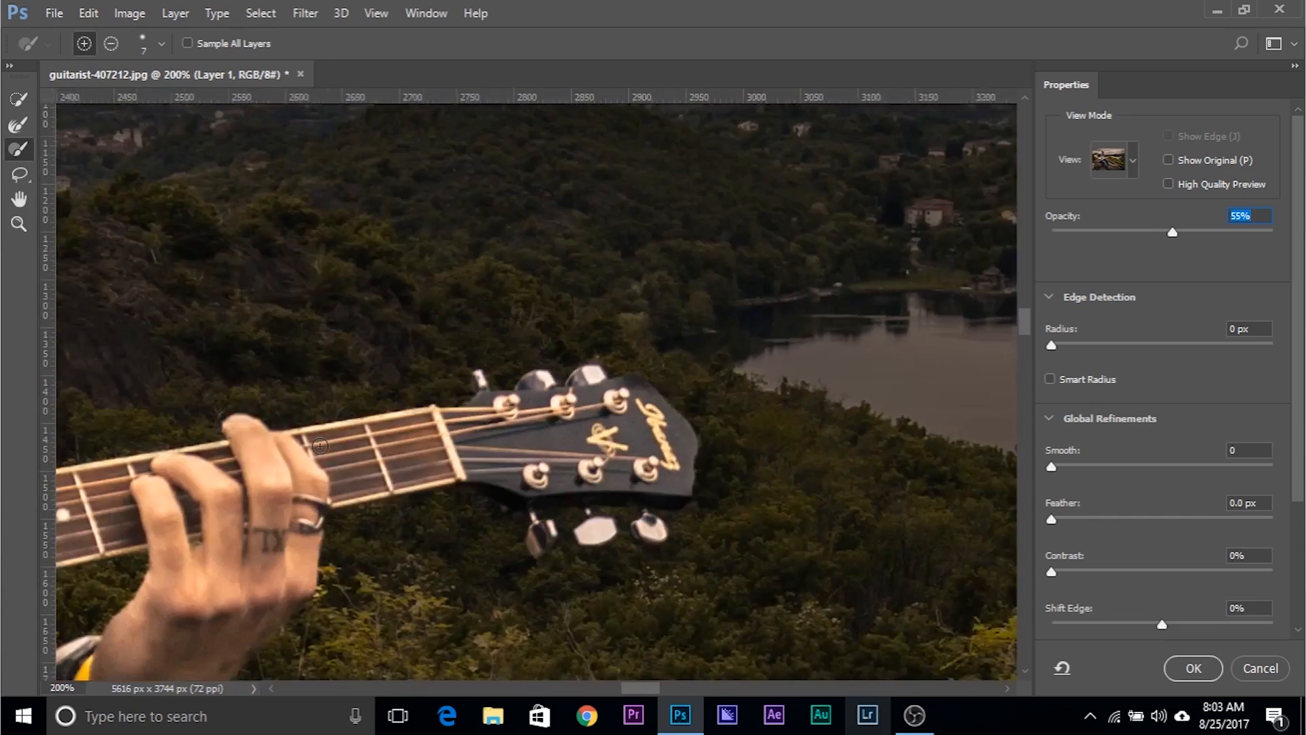
key("ctrl+minus")
key("ctrl+minus")
key("ctrl+minus")
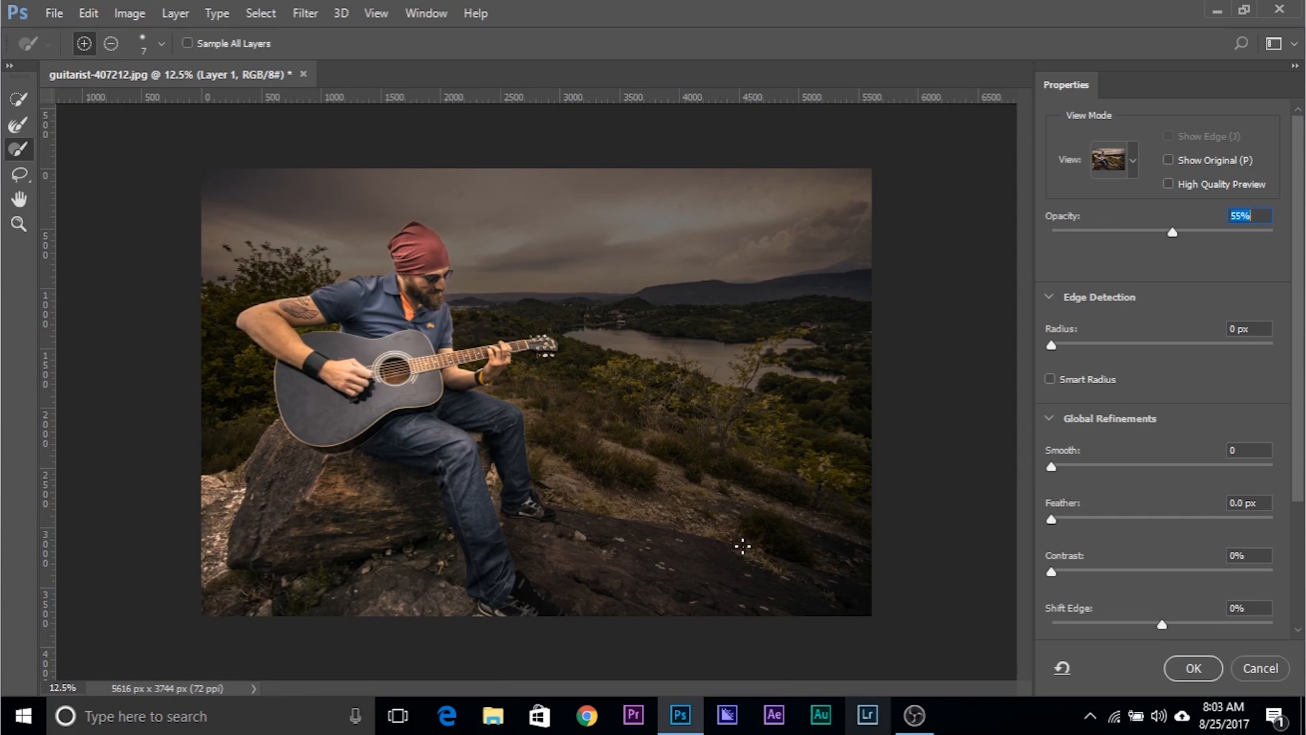
- Output the refined selection to a Layer Mask and apply it
left_click_drag(1302, 329, 1305, 500)
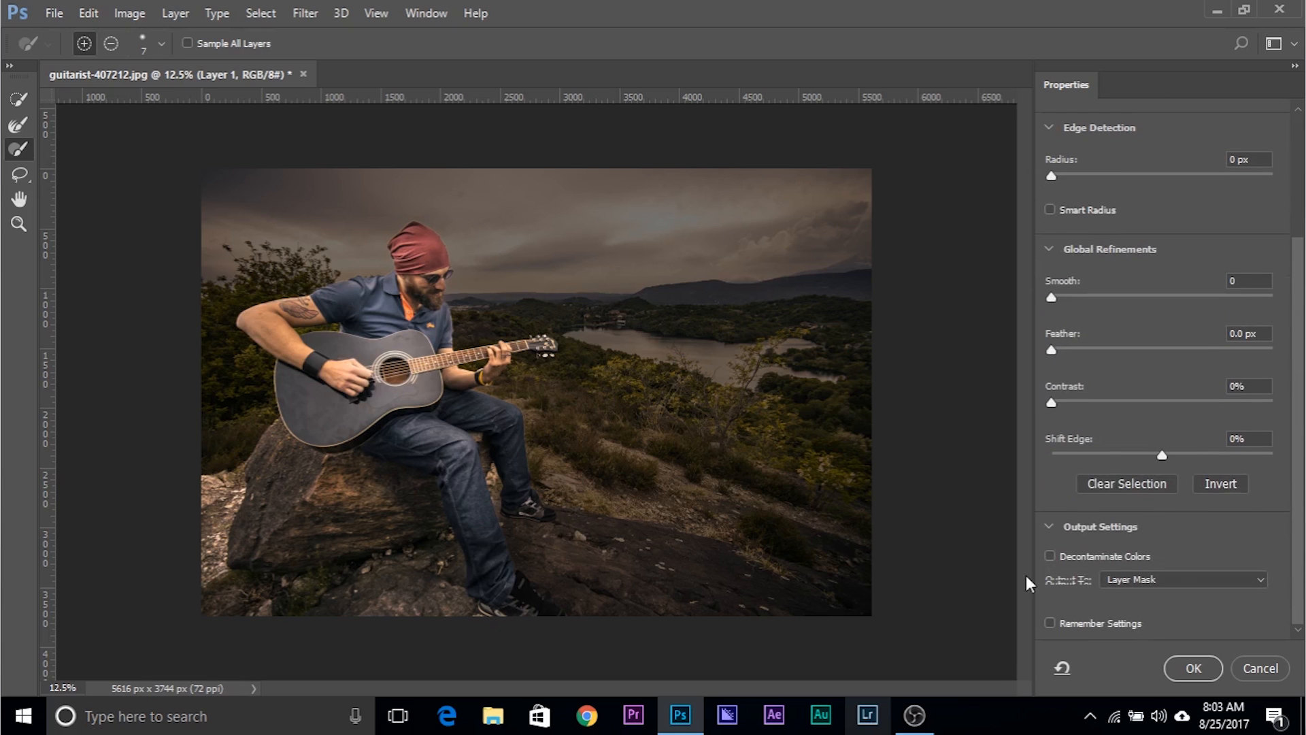
left_click(1170, 575)
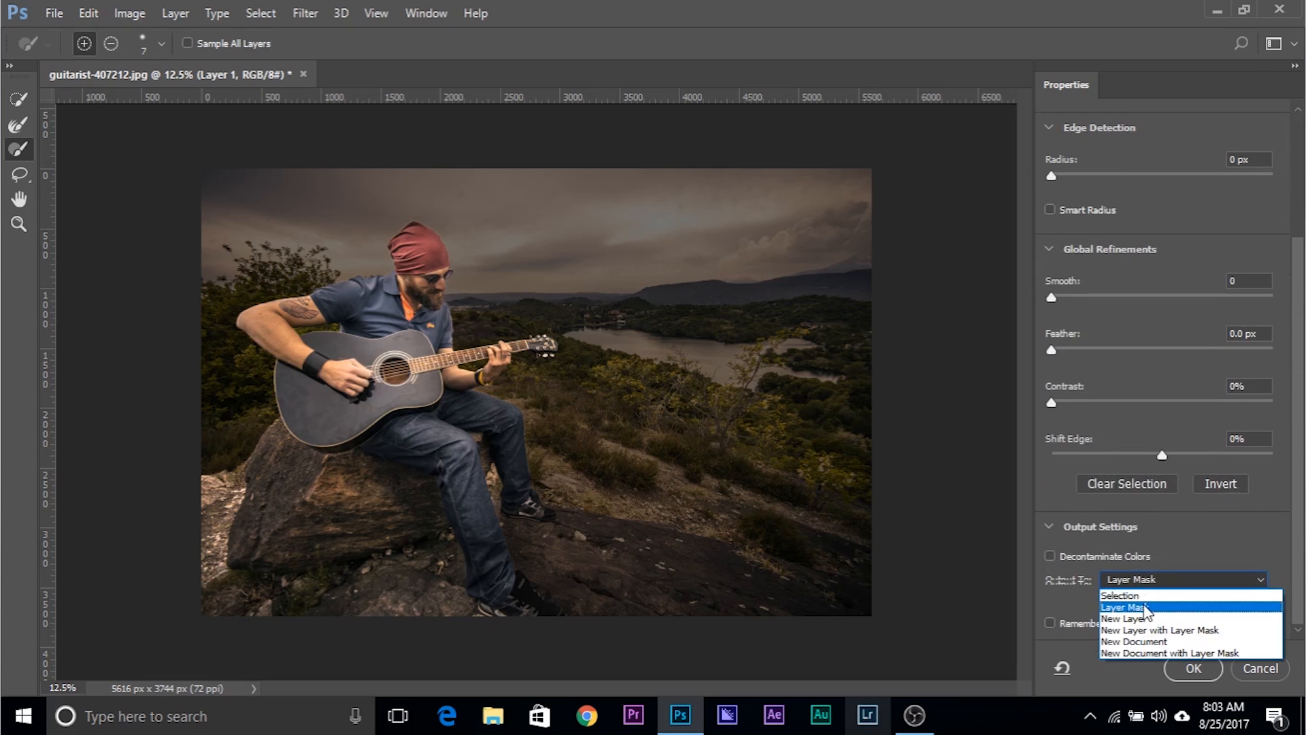
left_click(1146, 581)
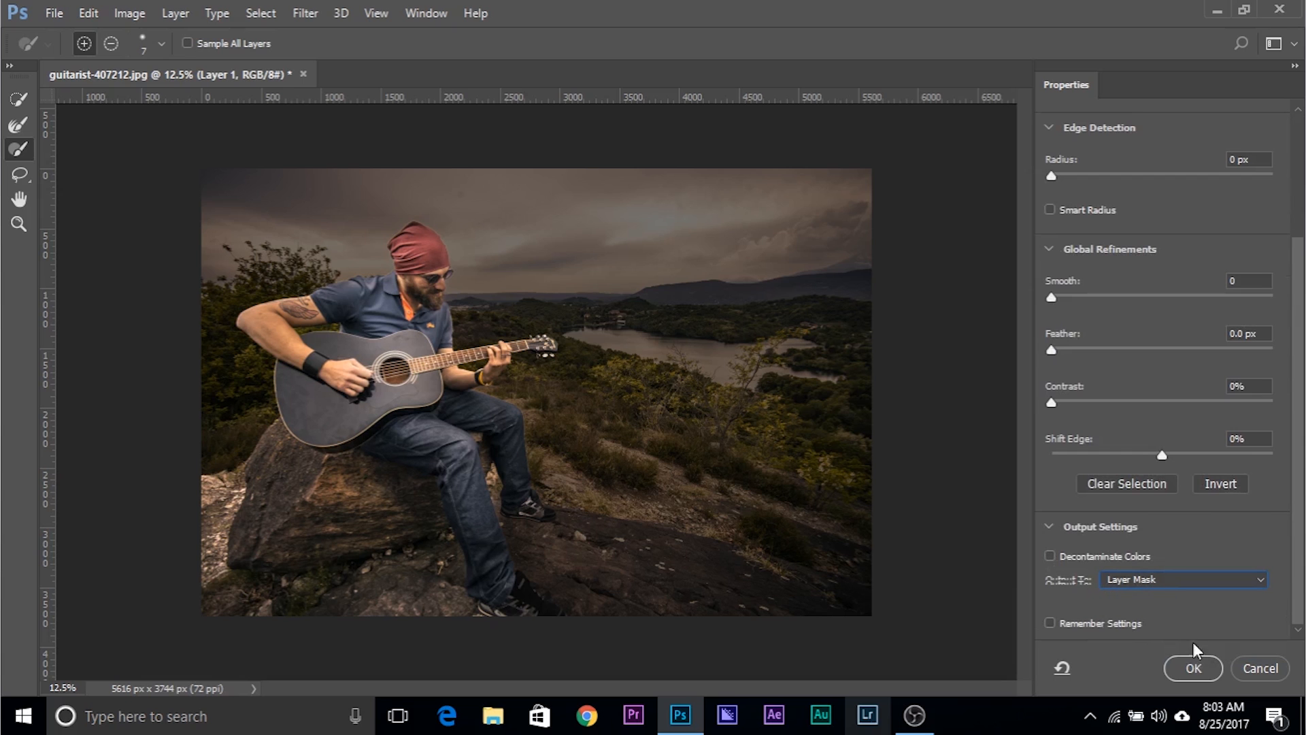
left_click(1190, 668)
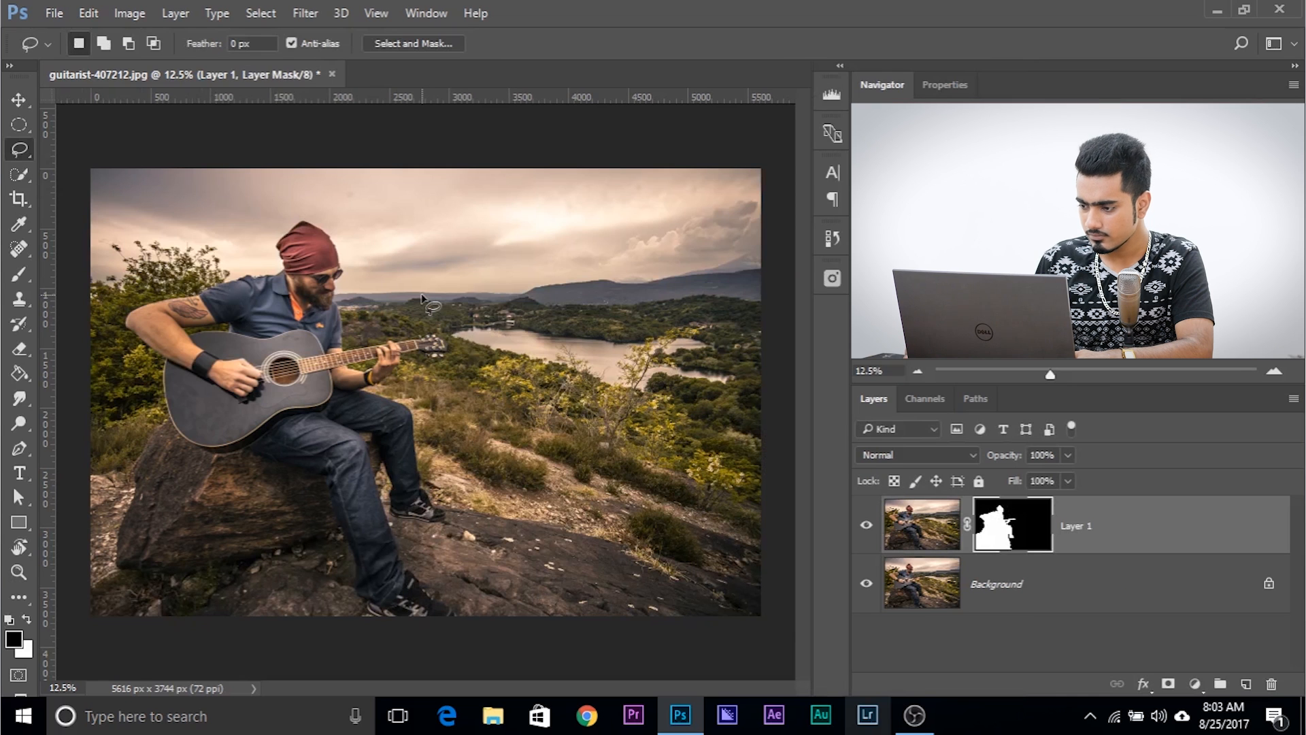
- Hide the Background layer and check the masked edges around the fretting hand, jeans, arm and shirt
left_click(867, 583)
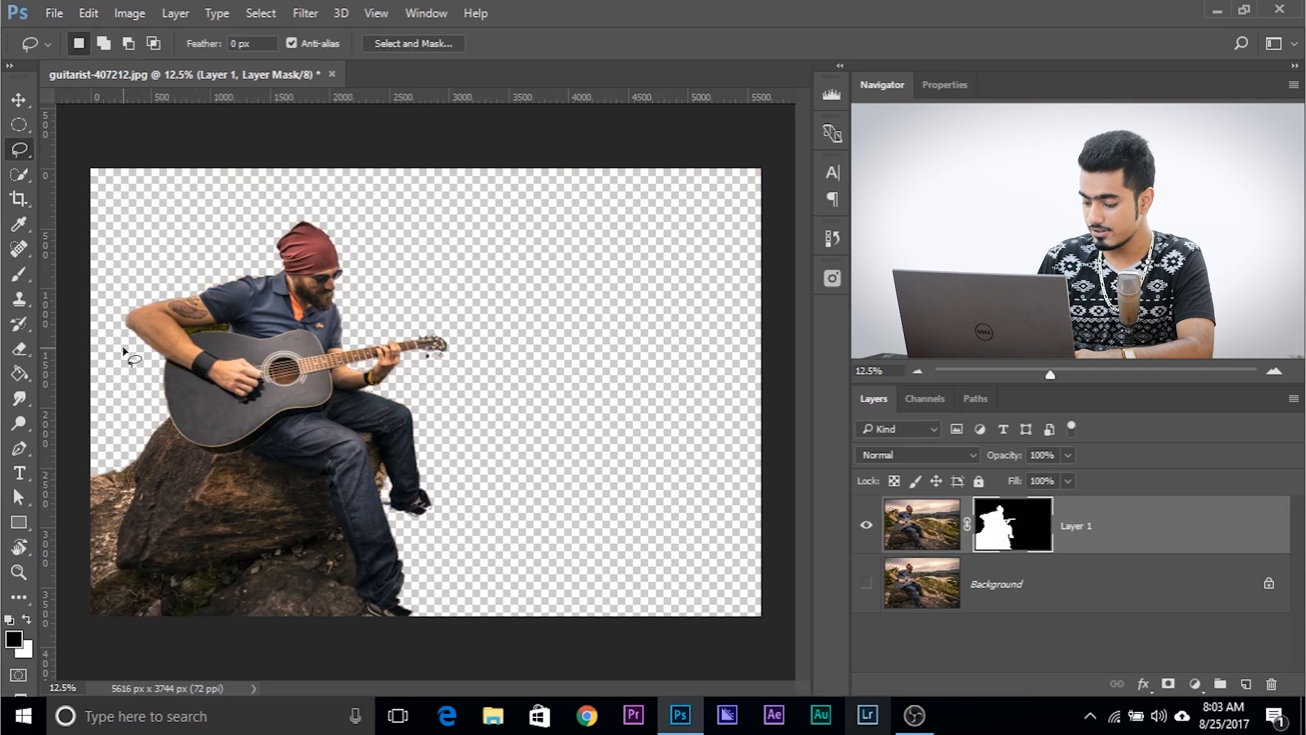
key("ctrl+plus")
key("ctrl+plus")
key("ctrl+plus")
key("ctrl+plus")
key("ctrl+plus")
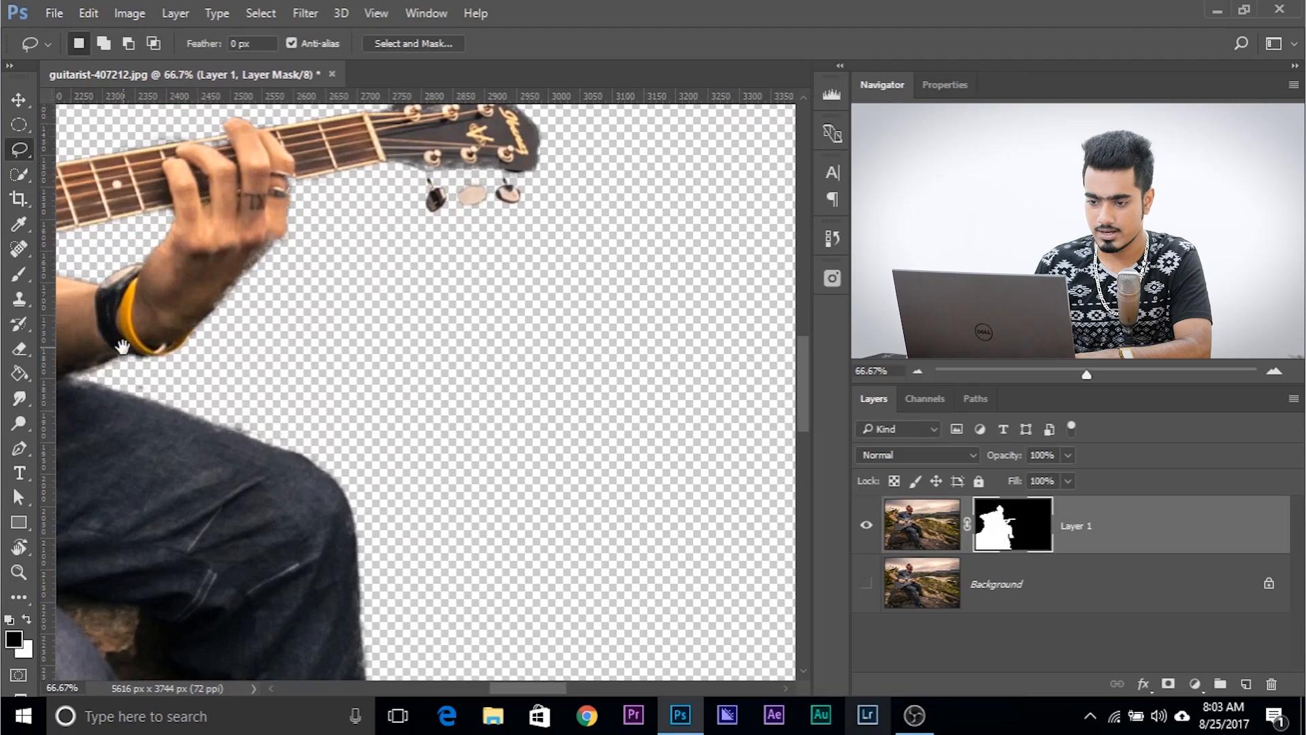
left_click_drag(727, 476, 789, 515)
left_click_drag(386, 353, 492, 354)
- Hide the foliage along the underside of the arm, the shirt and the guitar's upper edge by painting the mask black with an 18 px Brush
key("ctrl+plus")
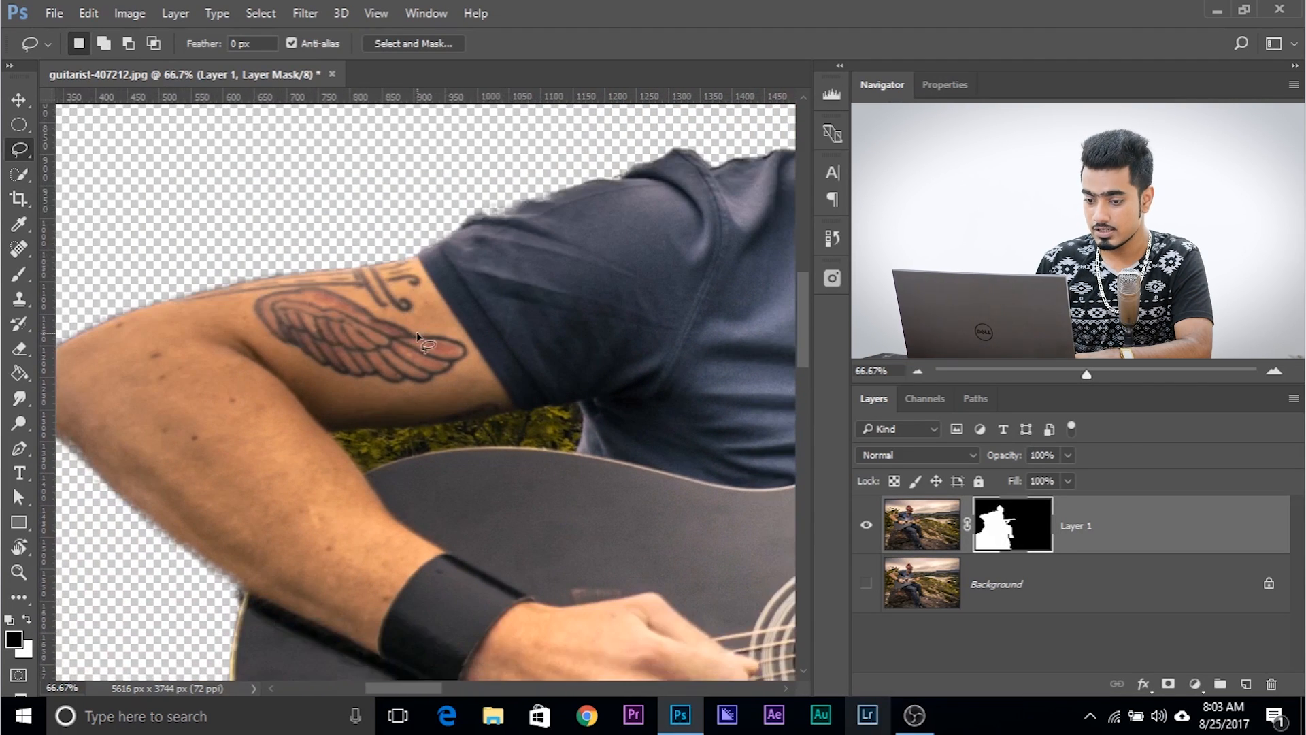
key("ctrl+plus")
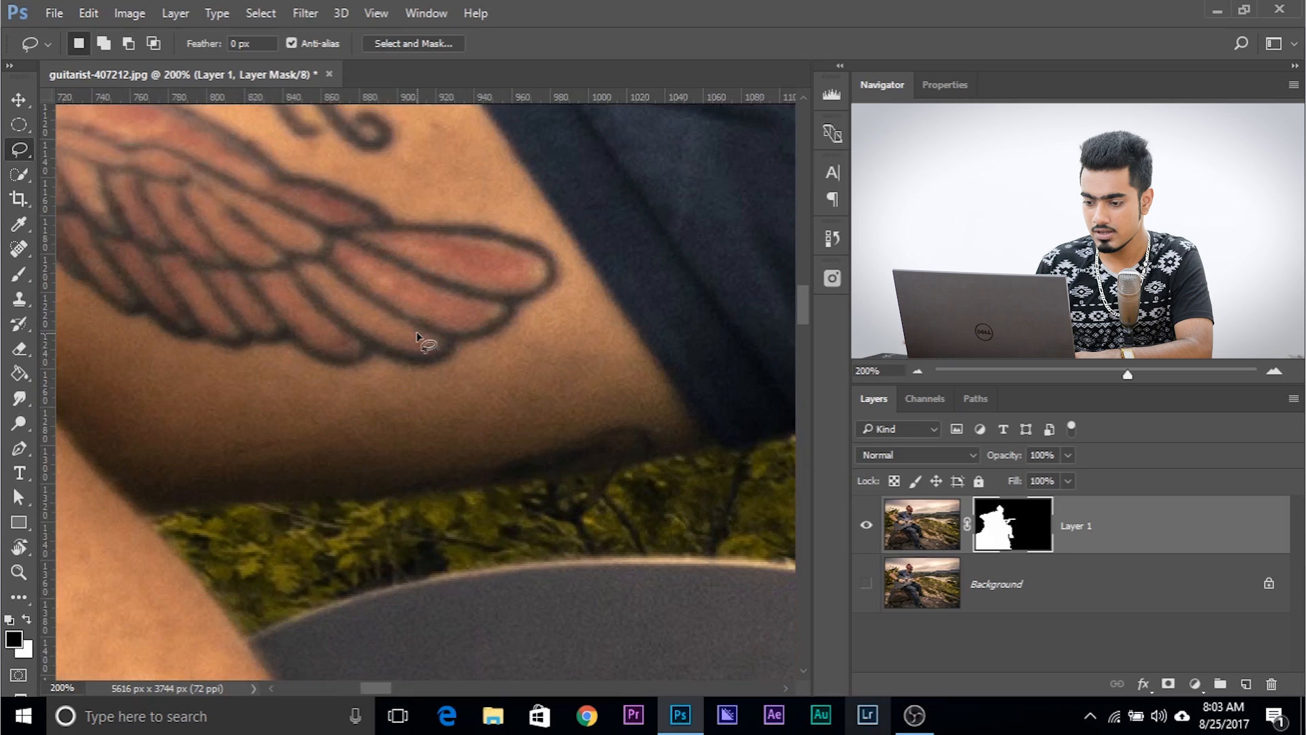
left_click_drag(315, 518, 213, 377)
left_click(9, 273)
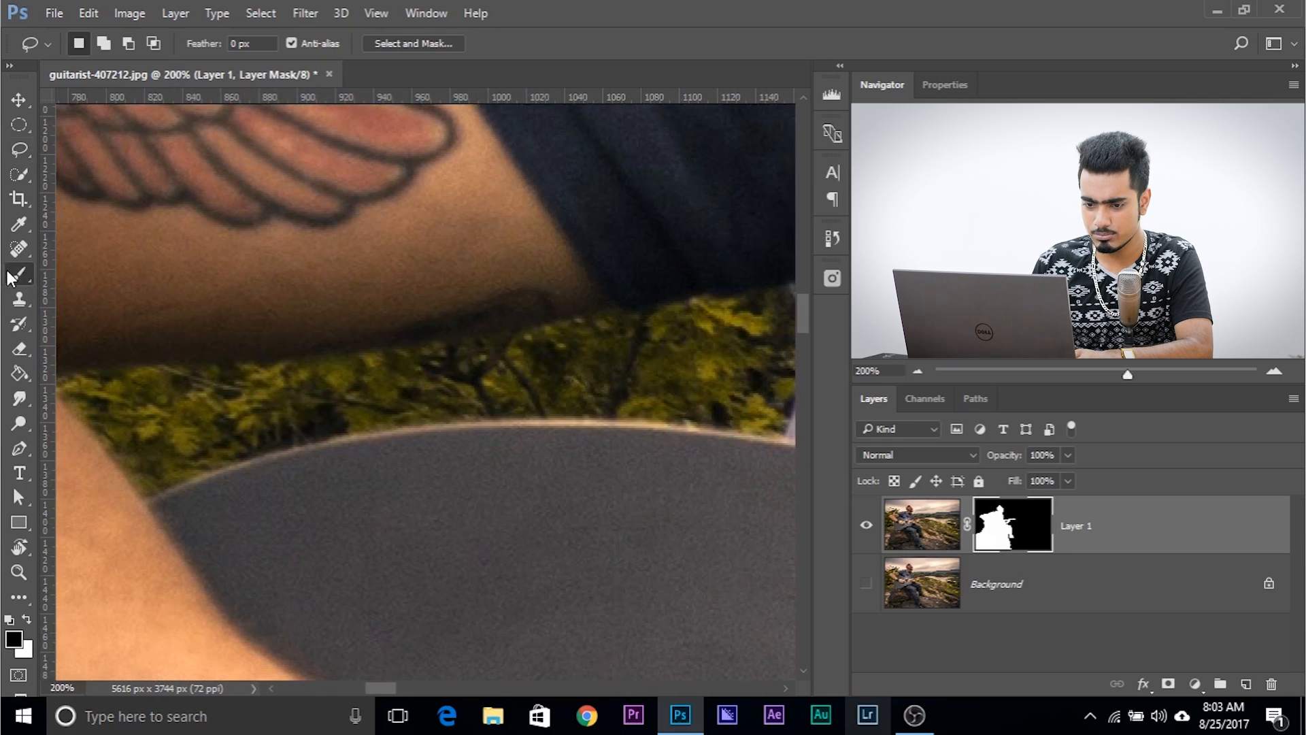
mouse_move(264, 328)
left_mouse_down()
mouse_move(191, 319)
mouse_move(212, 317)
mouse_move(225, 100)
left_mouse_up()
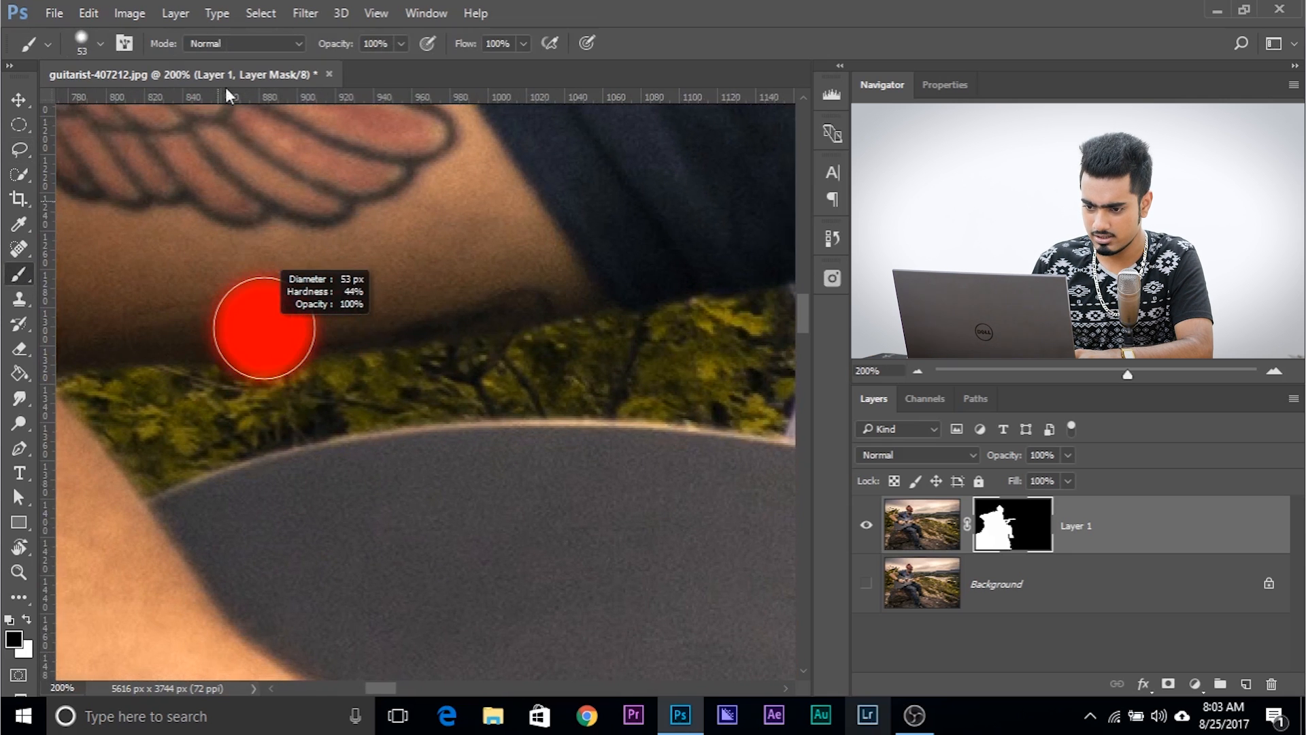
left_click_drag(231, 148, 228, 243)
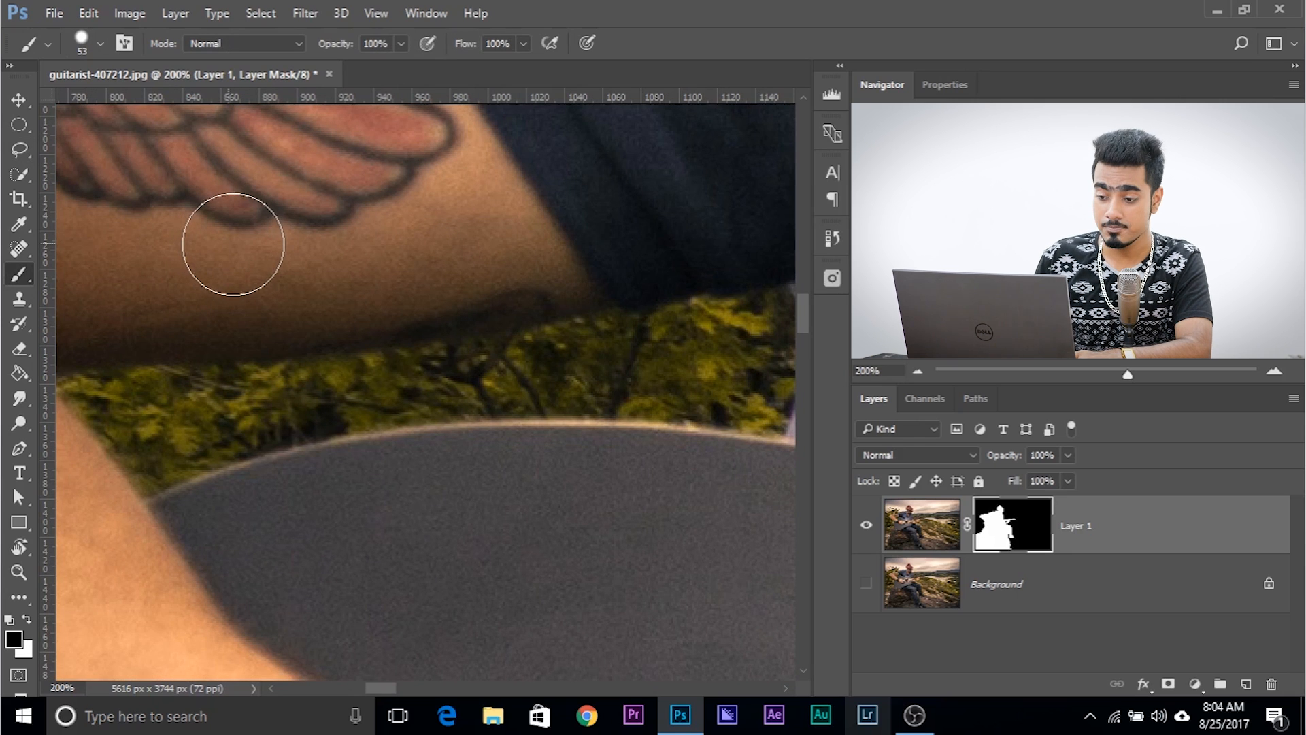
key("alt")
mouse_move(370, 311)
left_mouse_down()
mouse_move(371, 286)
mouse_move(441, 284)
mouse_move(347, 277)
mouse_move(361, 277)
mouse_move(353, 197)
left_mouse_up()
left_click_drag(204, 403, 166, 403)
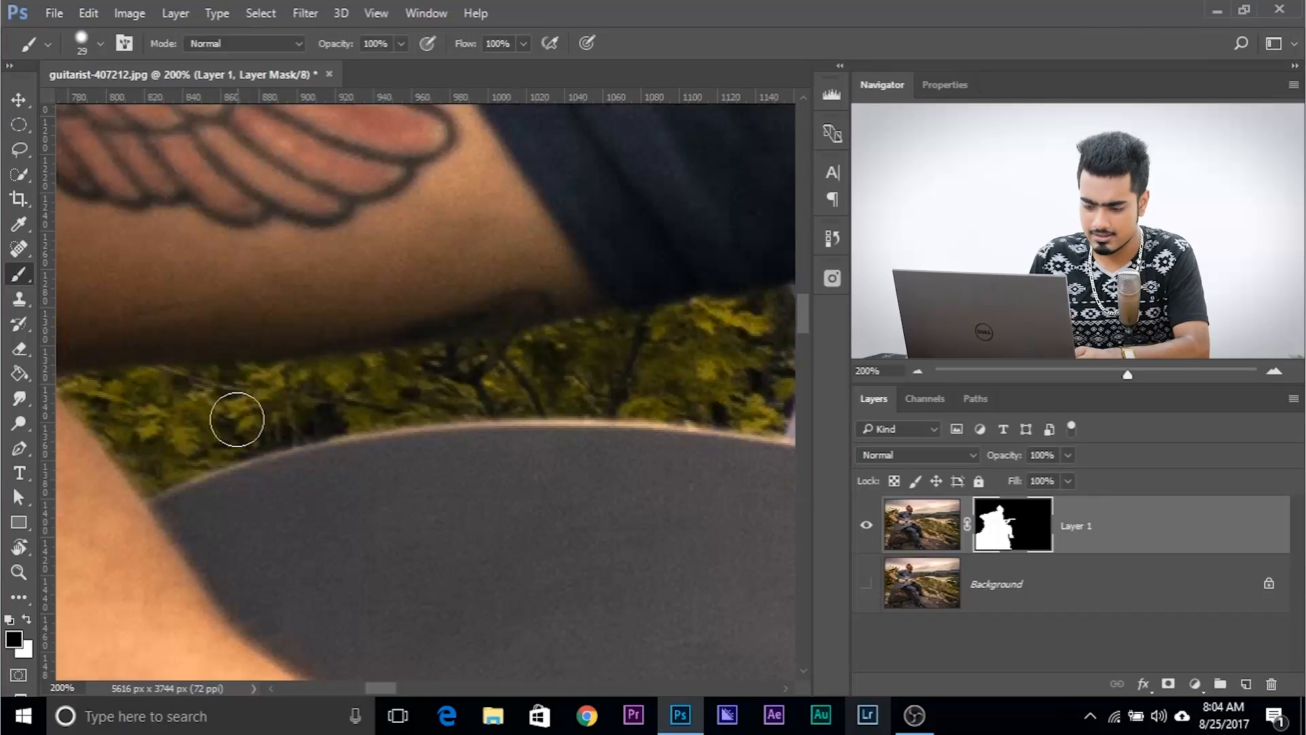
mouse_move(122, 398)
left_mouse_down()
mouse_move(193, 405)
mouse_move(146, 390)
mouse_move(427, 366)
mouse_move(664, 326)
left_mouse_up()
left_click_drag(570, 364, 337, 432)
mouse_move(426, 398)
left_mouse_down()
mouse_move(553, 366)
mouse_move(541, 482)
mouse_move(340, 473)
left_mouse_up()
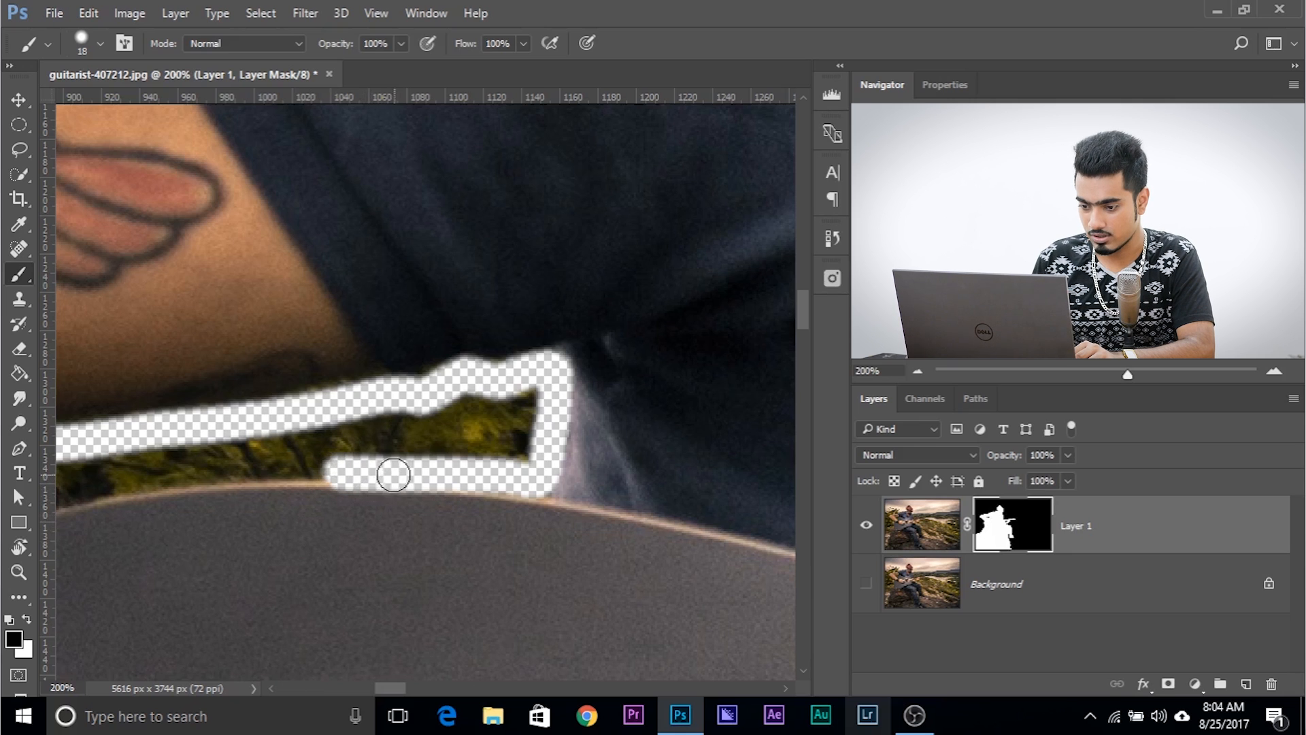
- Paint a black stroke across the guitar body on the mask and restore the guitar by painting white over it
mouse_move(386, 473)
left_mouse_down()
mouse_move(364, 463)
mouse_move(326, 557)
left_mouse_up()
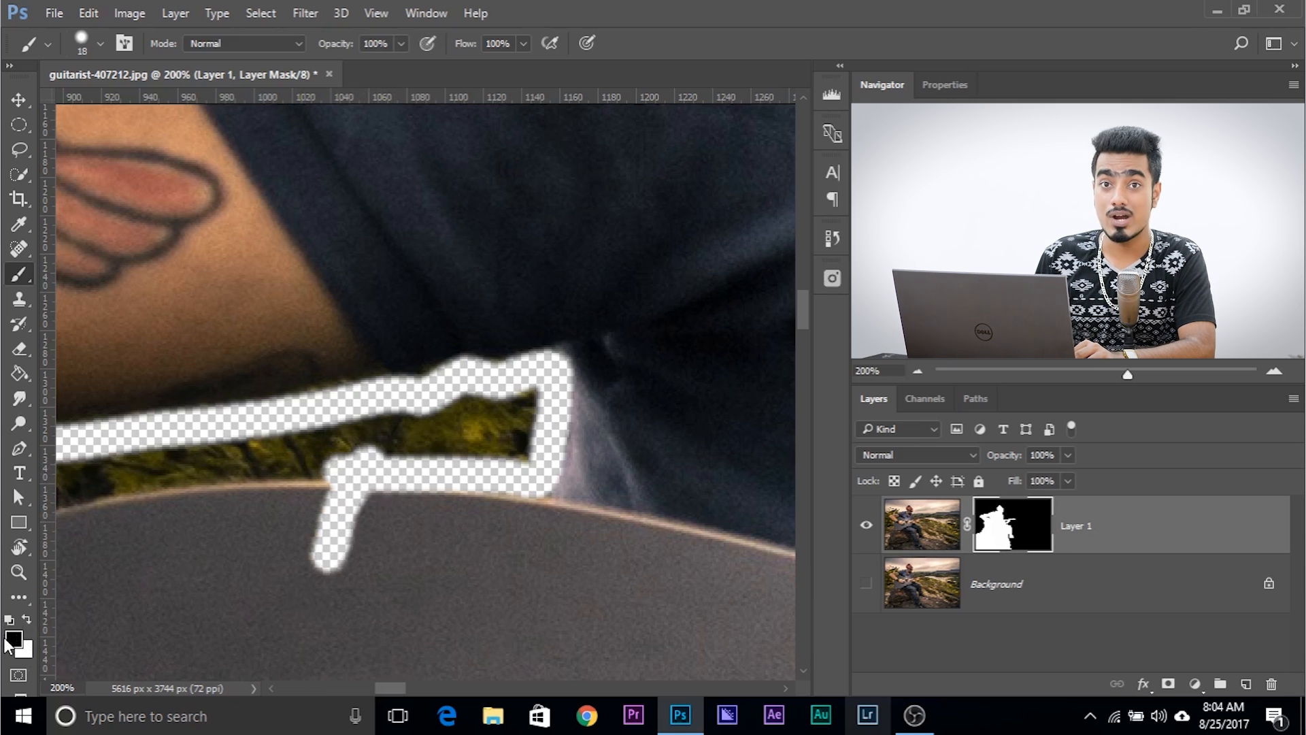
key("x")
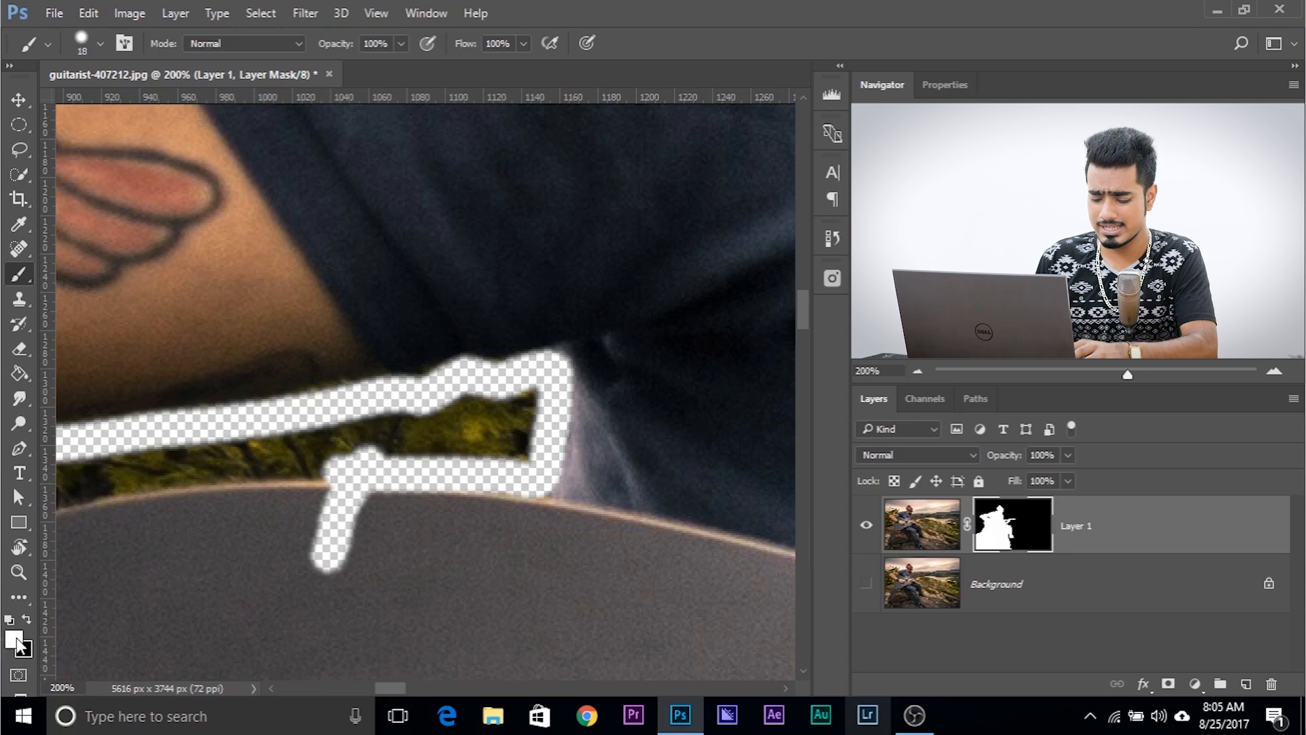
key("x")
key("x")
key("x")
key("x")
key("x")
key("x")
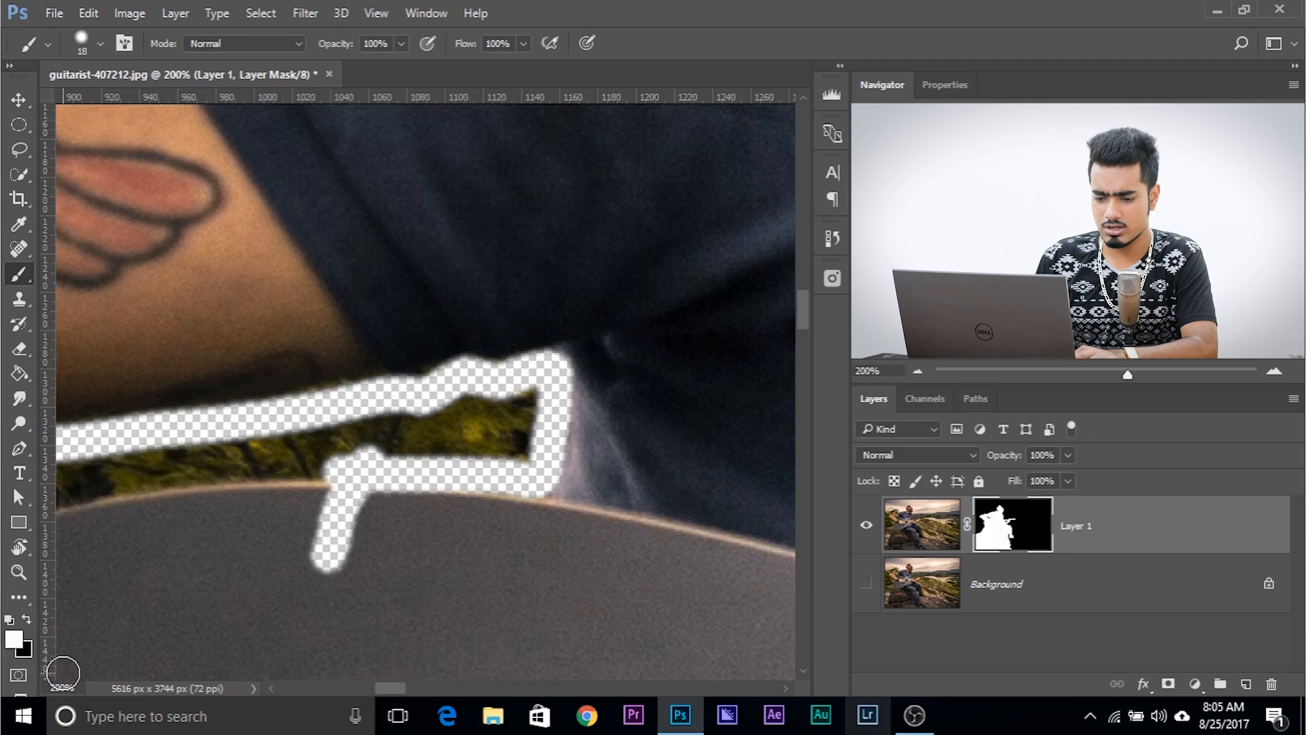
key("x")
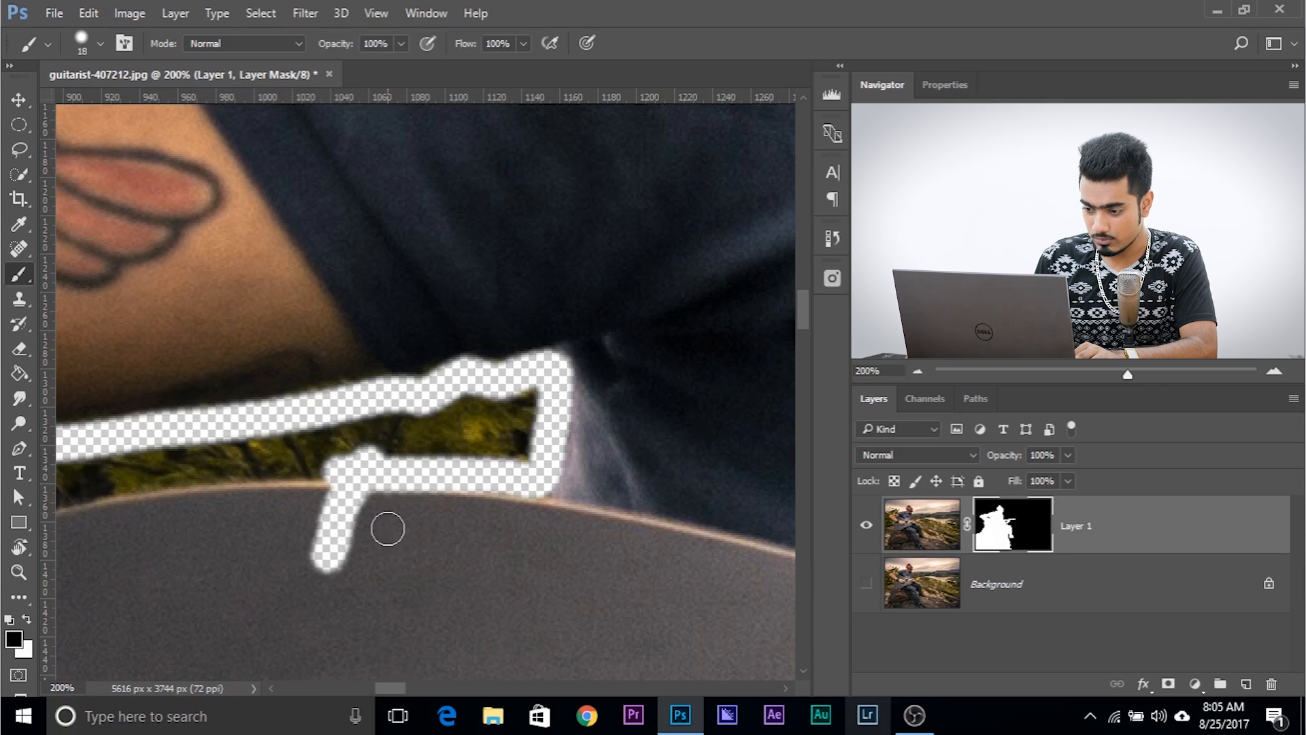
key("x")
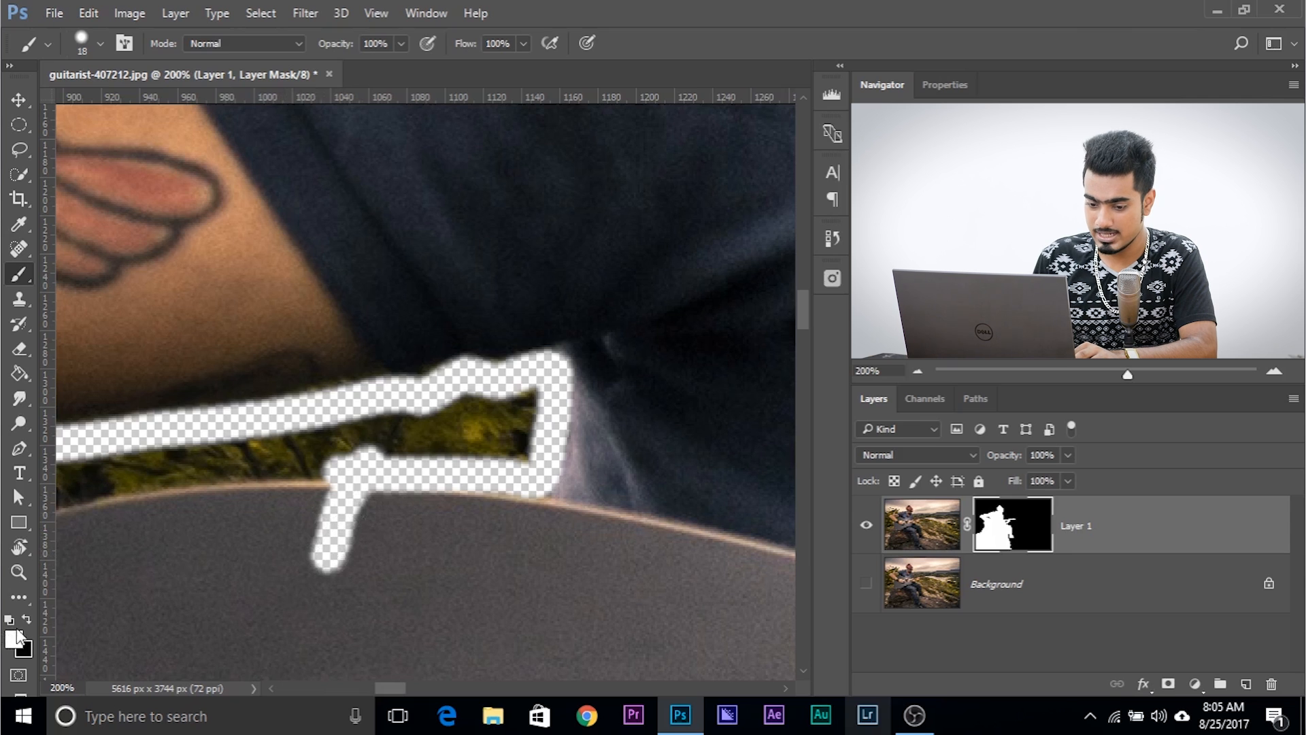
mouse_move(275, 547)
left_mouse_down()
mouse_move(315, 569)
mouse_move(356, 513)
mouse_move(312, 496)
mouse_move(519, 505)
mouse_move(524, 486)
left_mouse_up()
key("x")
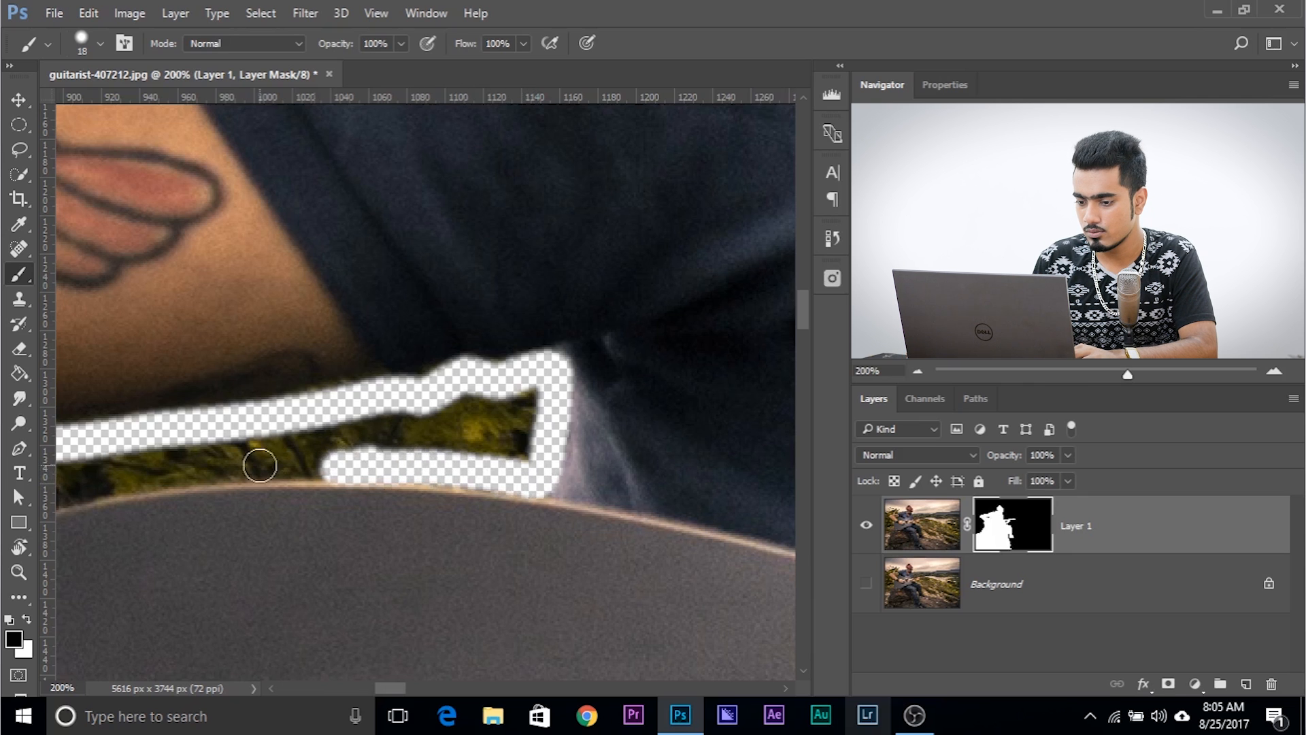
- Mask out the remaining foliage between the arm and the guitar with a black Brush, enlarging it to 23 px
left_click_drag(204, 458, 350, 458)
mouse_move(464, 462)
left_mouse_down()
mouse_move(426, 464)
mouse_move(466, 466)
mouse_move(331, 463)
mouse_move(206, 487)
mouse_move(383, 437)
left_mouse_up()
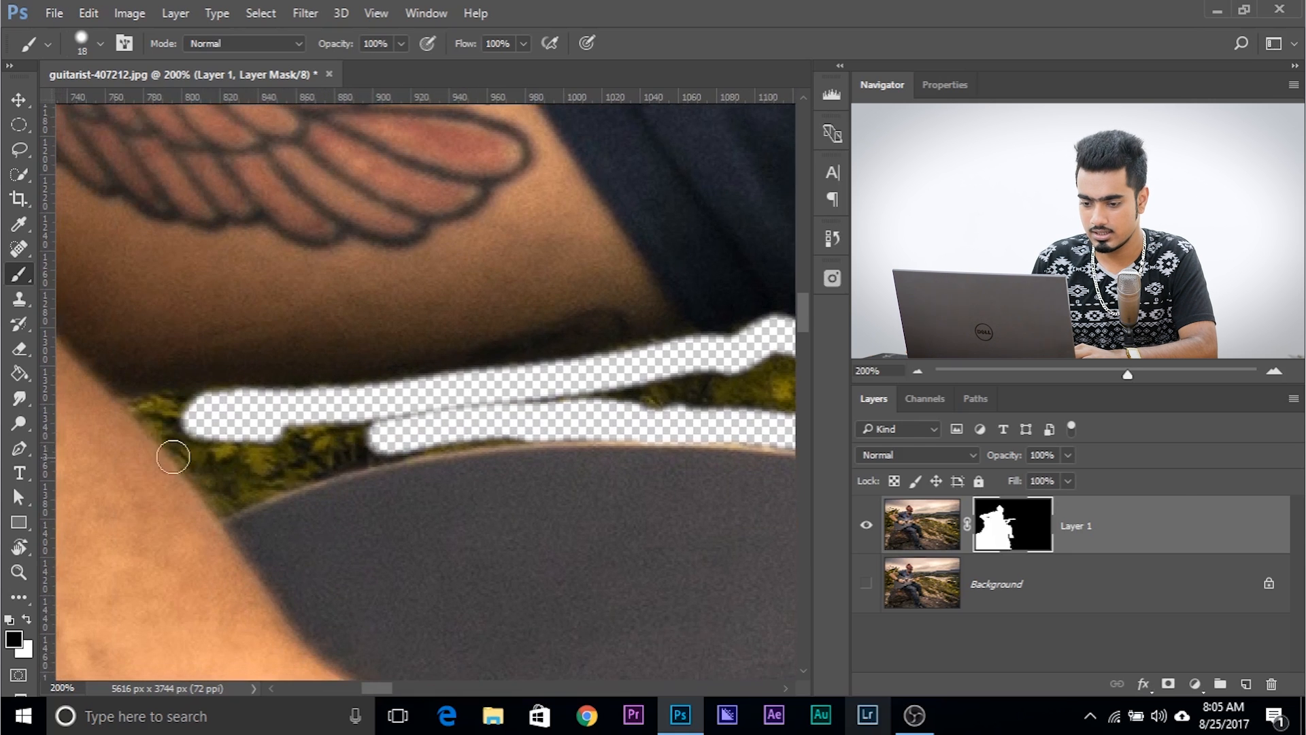
right_click(194, 444, "alt")
right_click(151, 422, "alt")
mouse_move(132, 405)
left_mouse_down()
mouse_move(209, 401)
mouse_move(206, 488)
mouse_move(522, 433)
left_mouse_up()
right_click(386, 432, "alt")
left_click_drag(387, 432, 225, 468)
left_click_drag(302, 439, 49, 487)
mouse_move(147, 455)
left_mouse_down()
mouse_move(465, 435)
mouse_move(575, 412)
mouse_move(545, 429)
mouse_move(569, 443)
mouse_move(533, 463)
left_mouse_up()
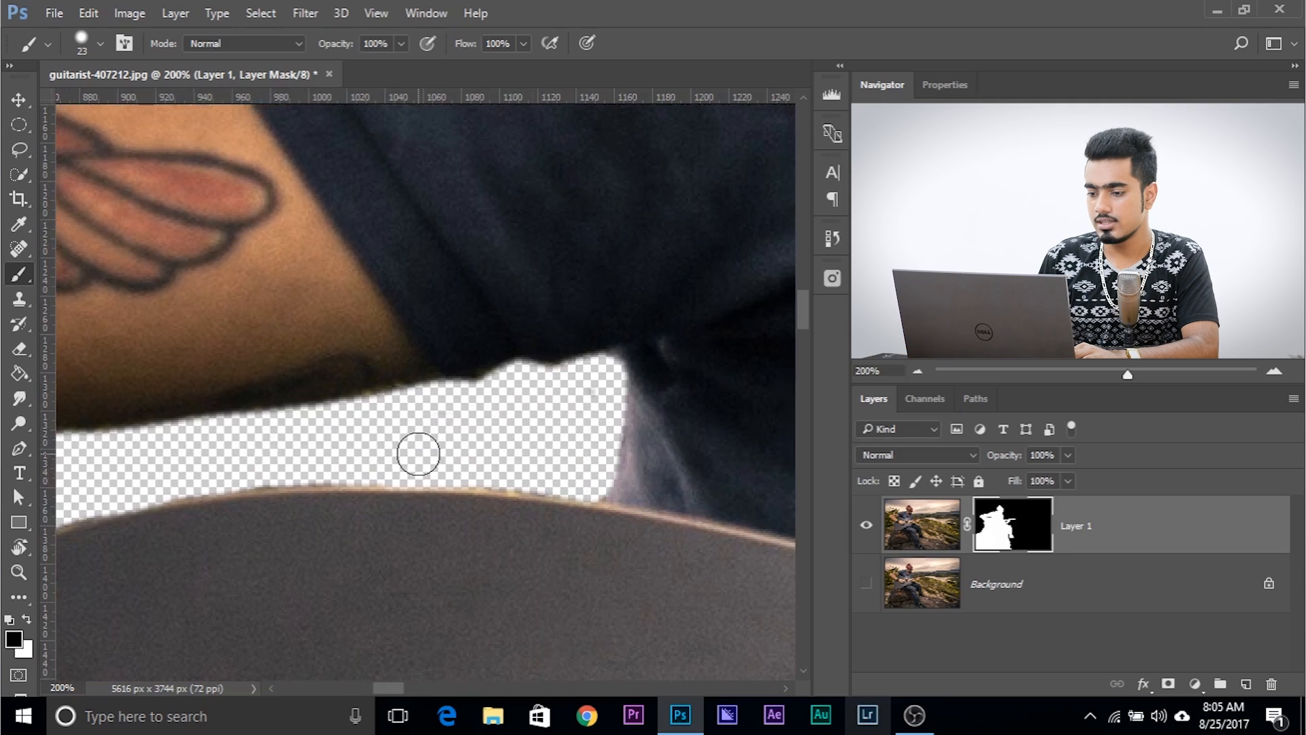
- Show the Background layer and paint white on Layer 1's mask with a 983 px Brush to reveal the rocky ground around the feet
scroll(418, 454, "down", 8)
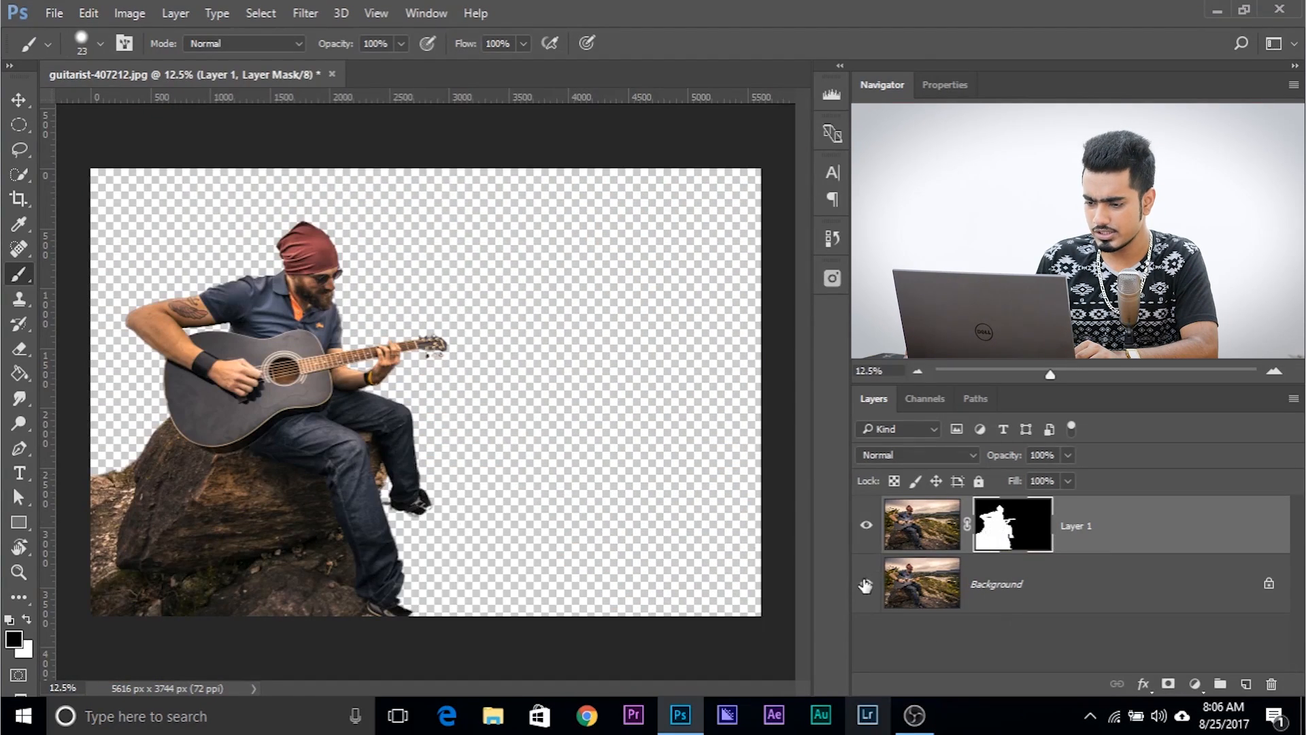
left_click(866, 584)
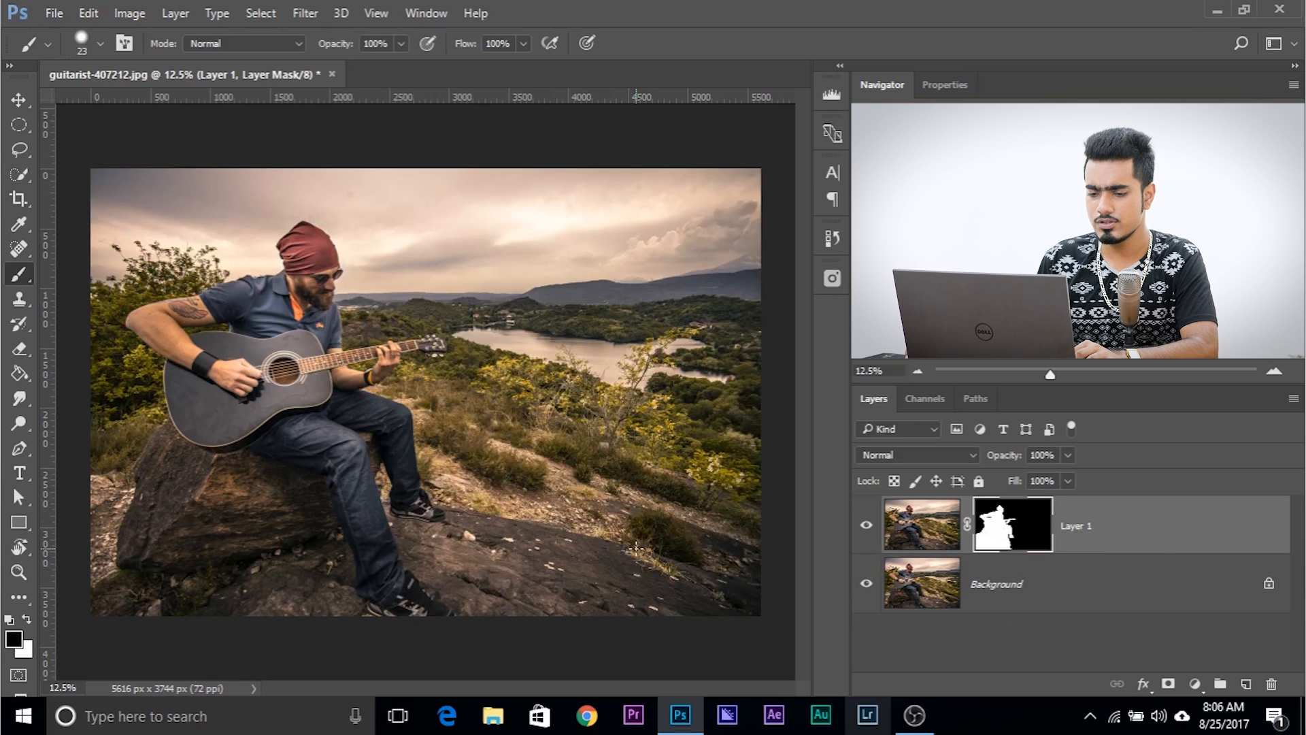
left_click(18, 250)
left_click(21, 276)
mouse_move(442, 521)
left_mouse_down()
mouse_move(460, 522)
mouse_move(487, 460)
mouse_move(474, 165)
left_mouse_up()
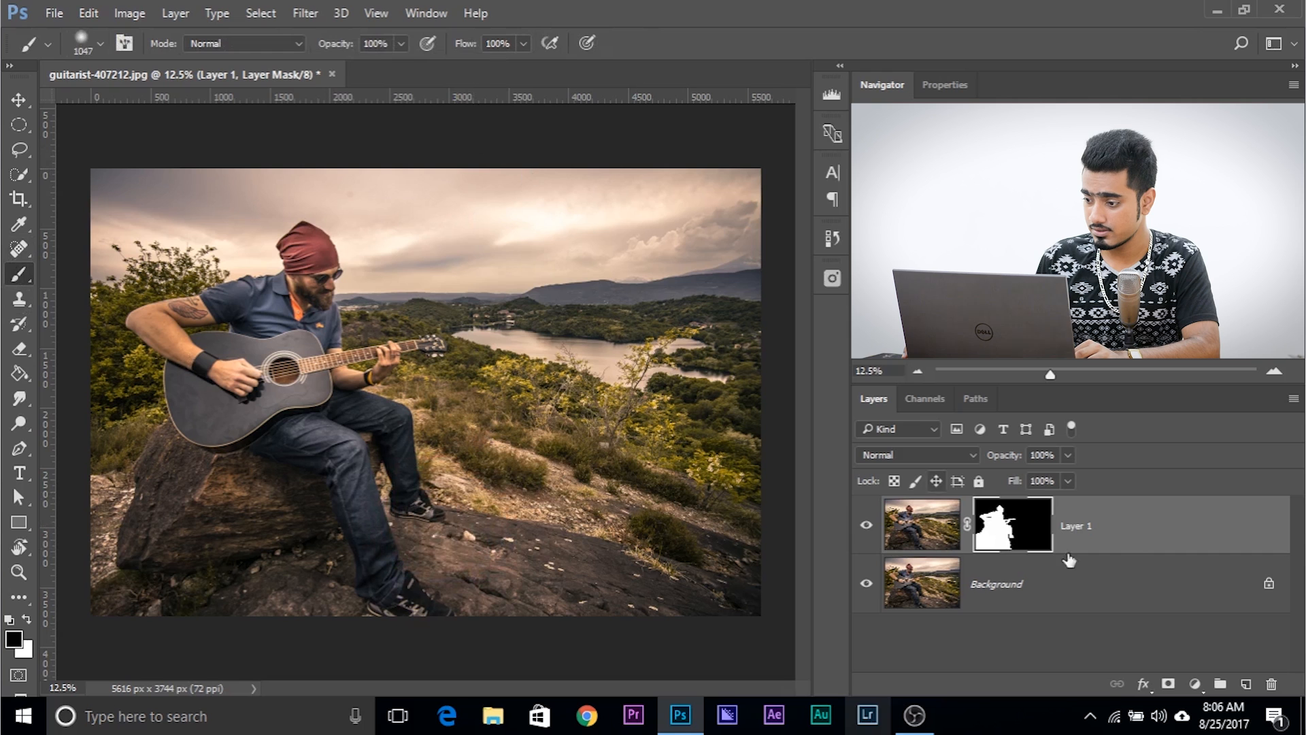
key("x")
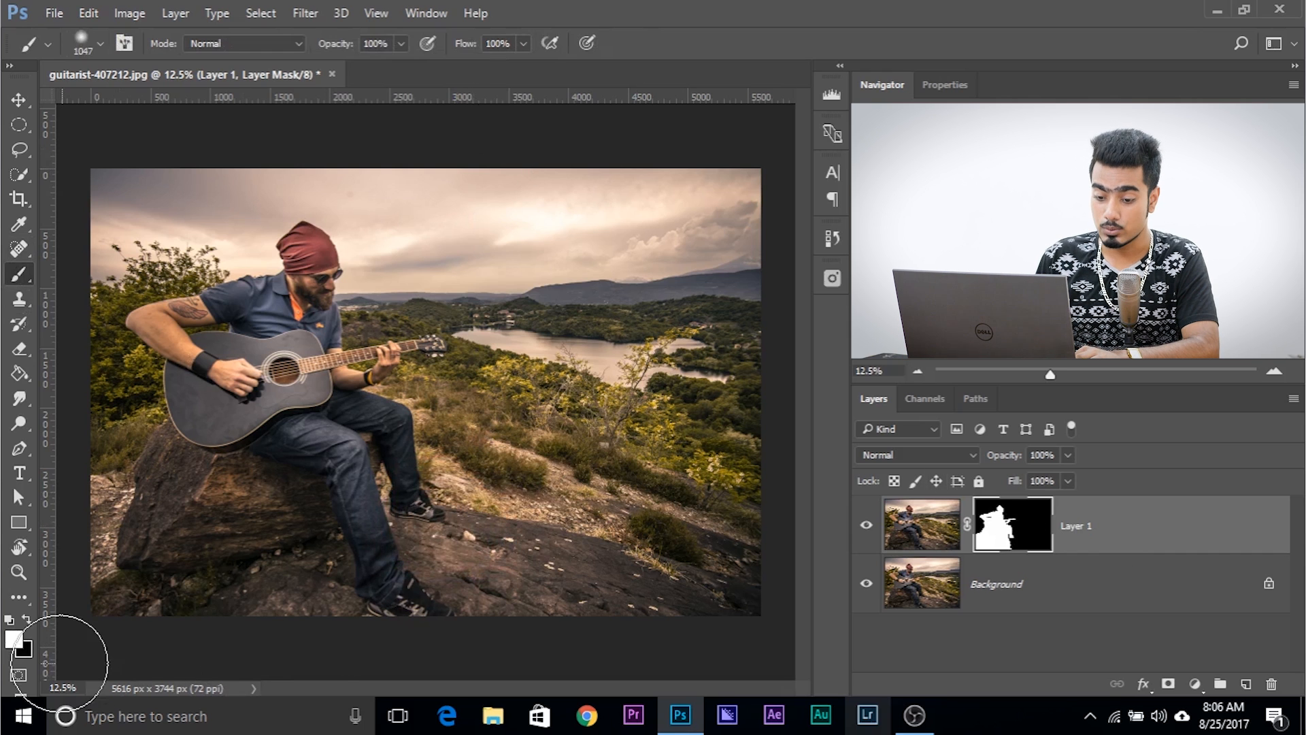
left_click_drag(408, 550, 398, 549)
left_click_drag(413, 553, 420, 553)
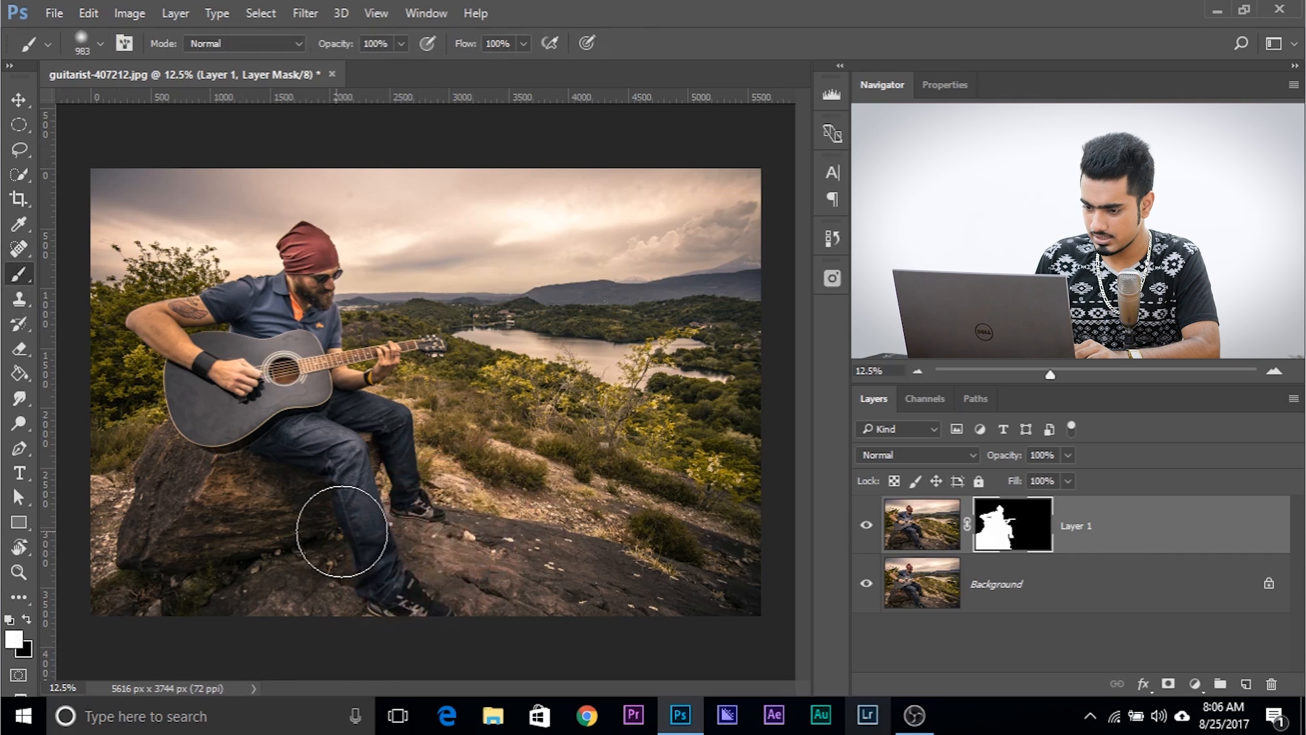
mouse_move(349, 545)
left_mouse_down()
mouse_move(591, 575)
mouse_move(758, 633)
mouse_move(884, 624)
left_mouse_up()
- Check the revealed ground with the Background layer hidden, and inspect Layer 1's mask on its own
left_click(868, 585)
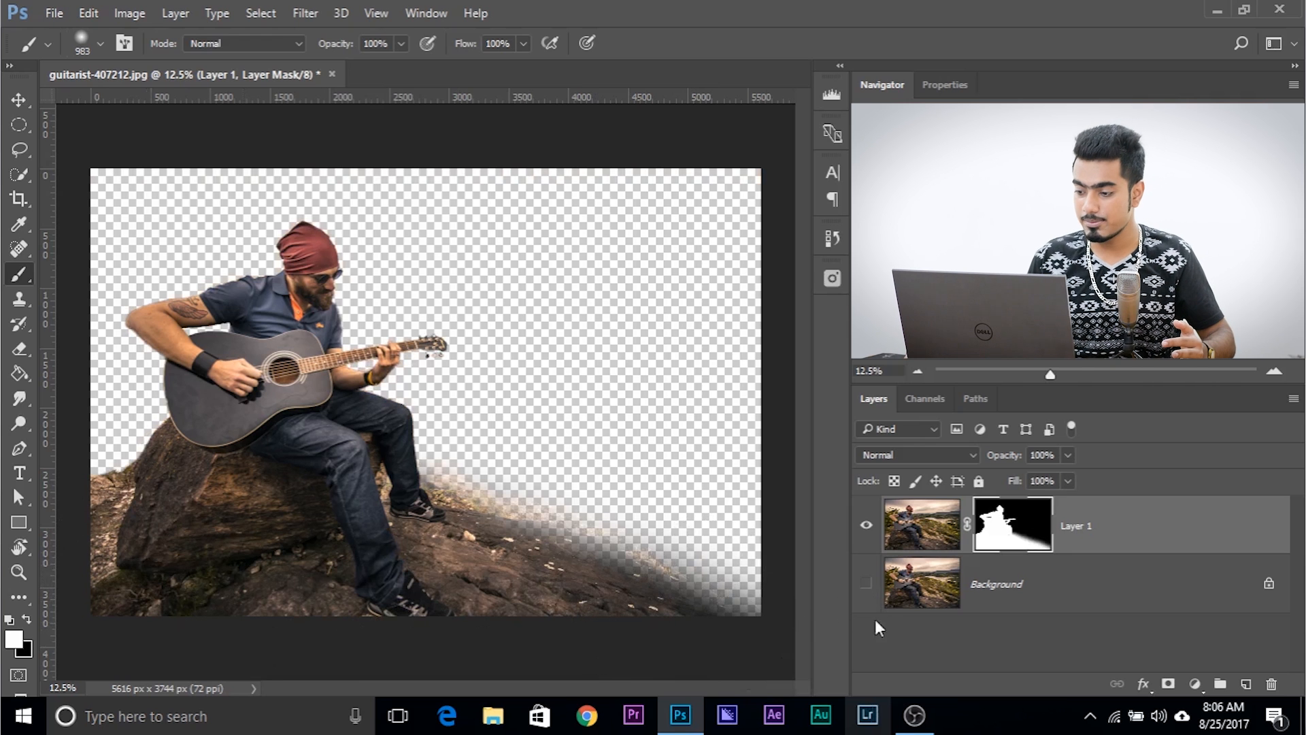
left_click(867, 586)
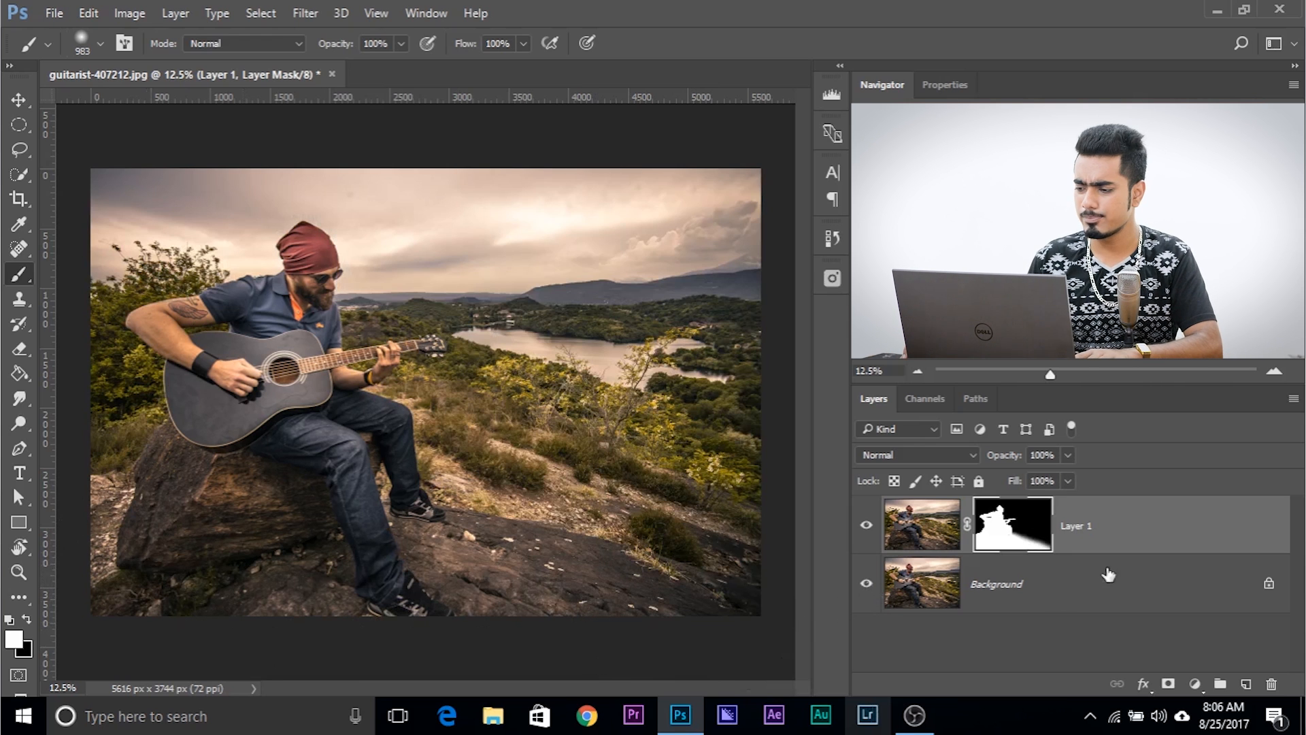
left_click(1014, 535, "alt")
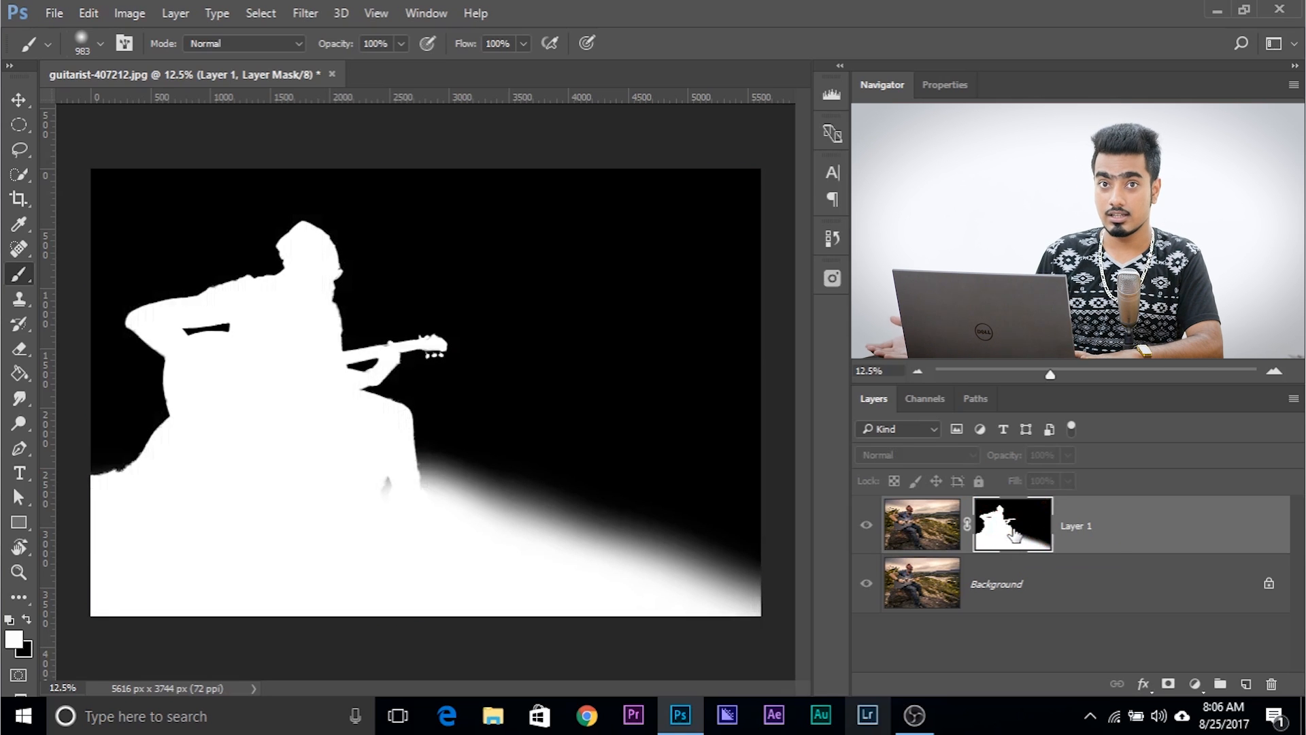
left_click(1014, 535, "alt")
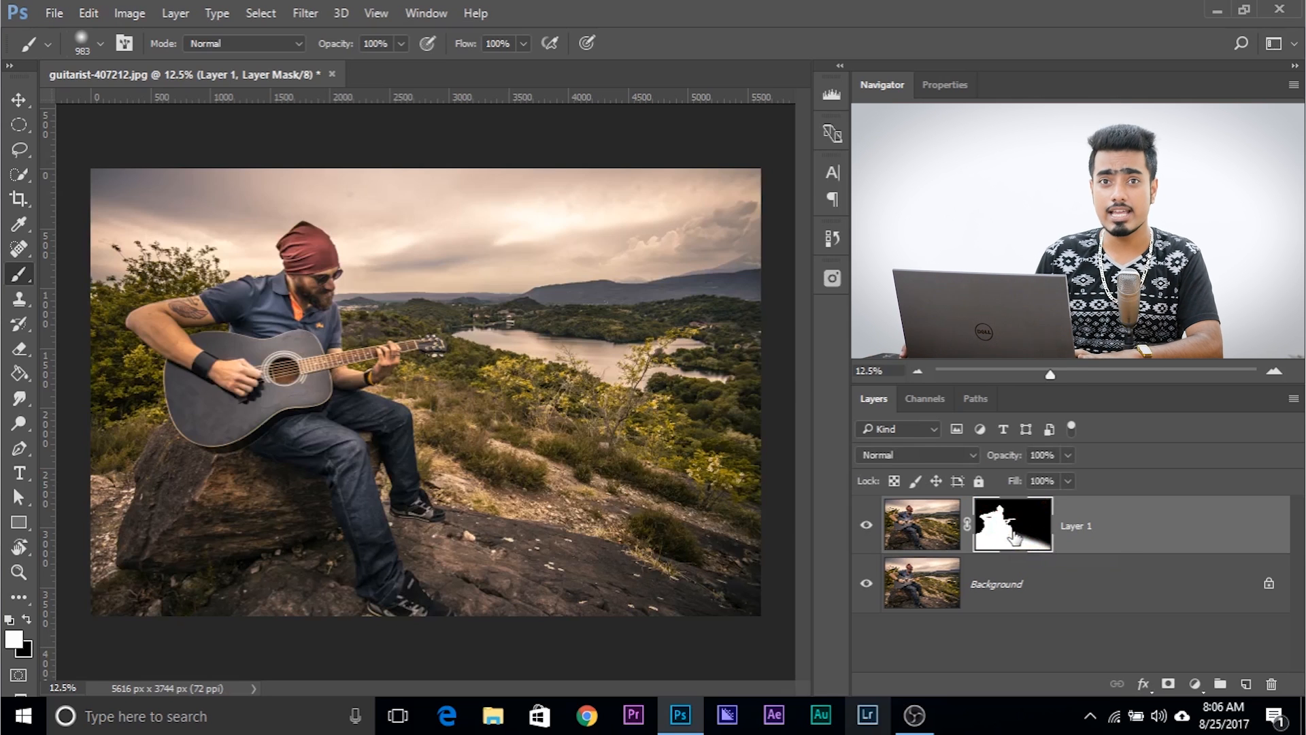
left_click(1014, 536, "alt")
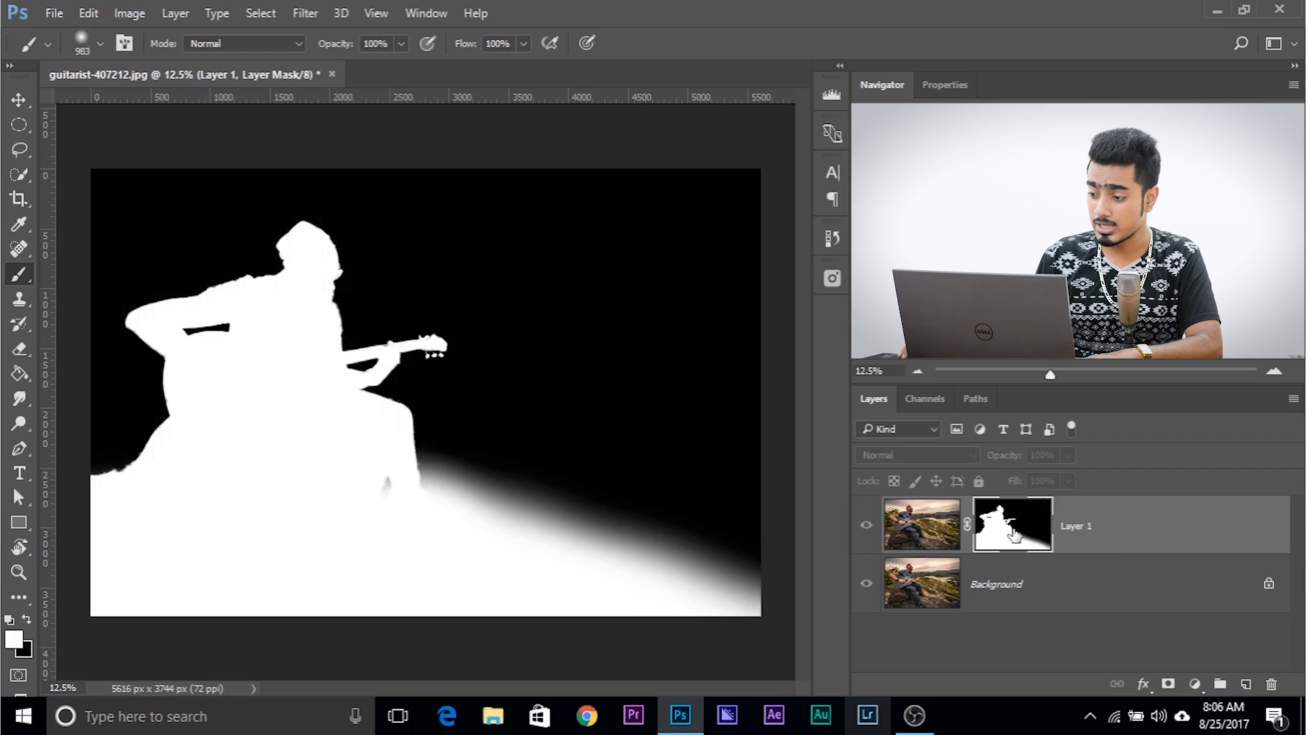
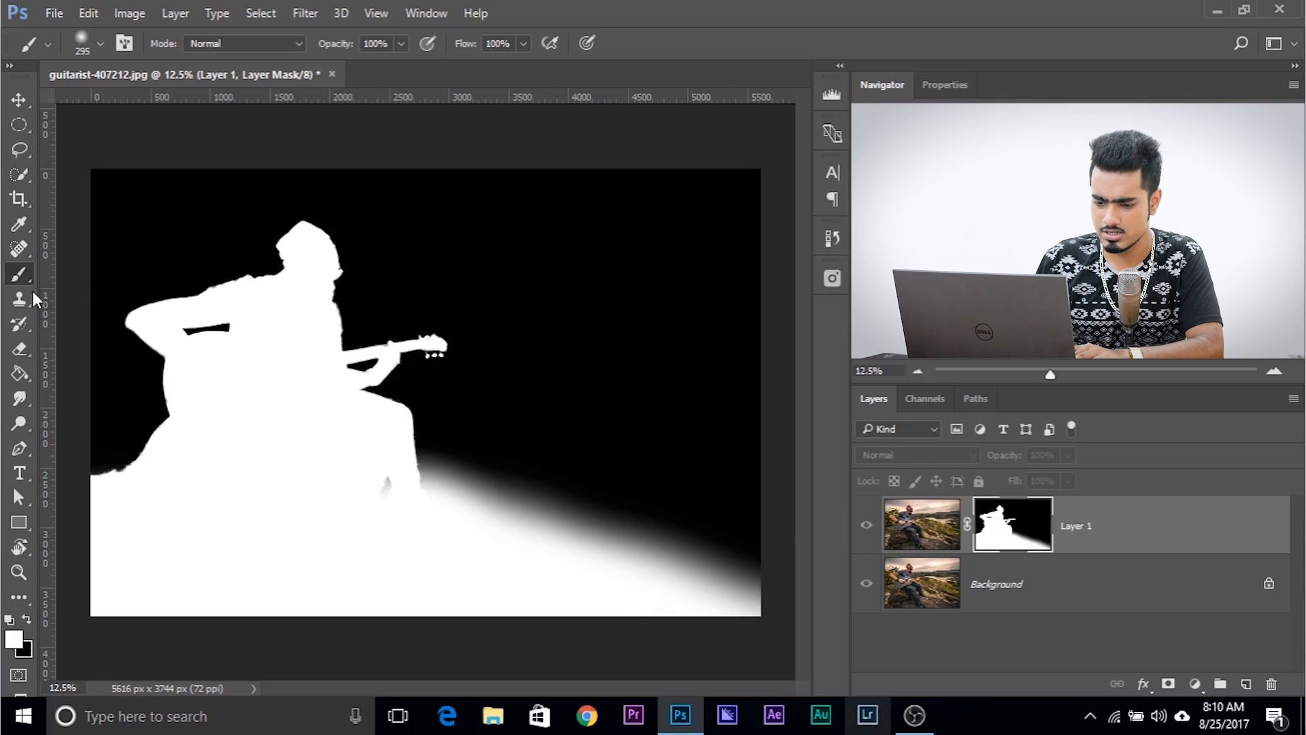
- Soften the mask edge of the ground beyond the guitarist's feet with a white 2263 px Brush at 10% flow
mouse_move(587, 456)
left_mouse_down()
mouse_move(664, 454)
mouse_move(639, 239)
left_mouse_up()
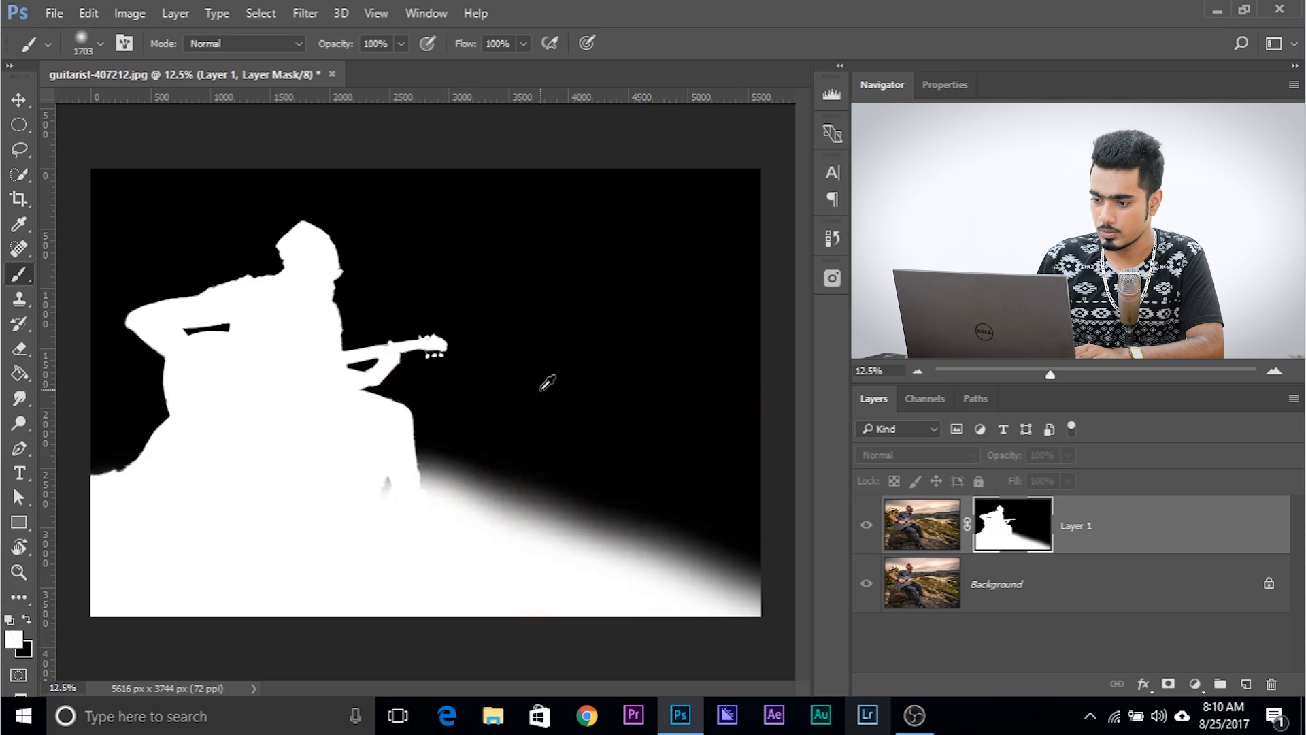
left_click_drag(458, 554, 485, 555)
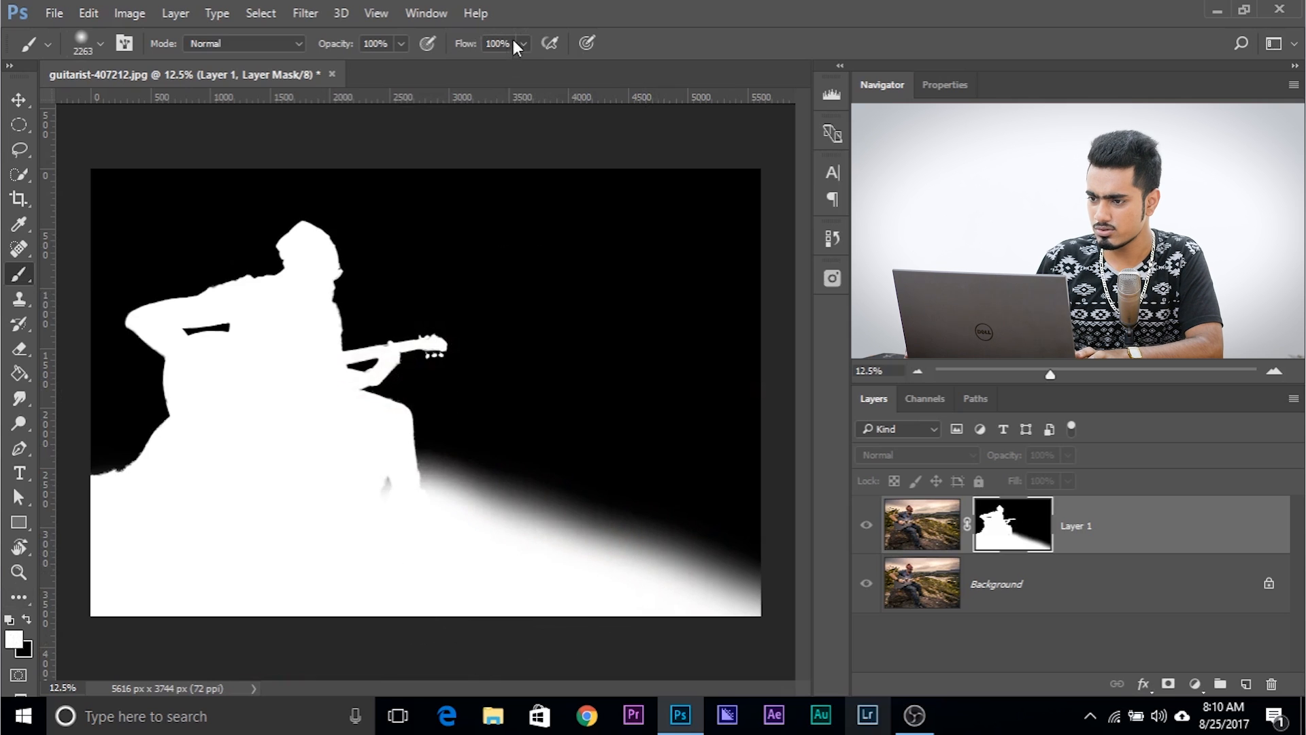
left_click(481, 43)
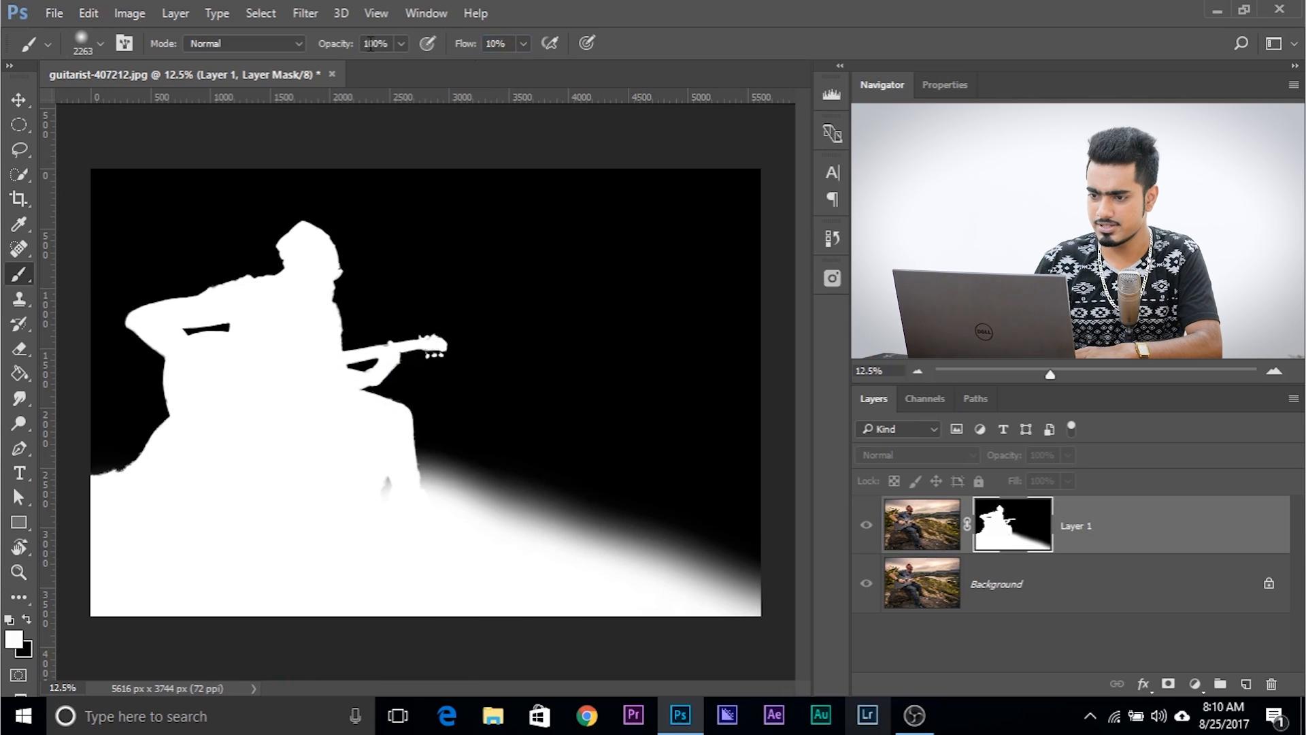
mouse_move(445, 538)
left_mouse_down()
mouse_move(688, 578)
mouse_move(715, 598)
mouse_move(685, 656)
mouse_move(700, 671)
left_mouse_up()
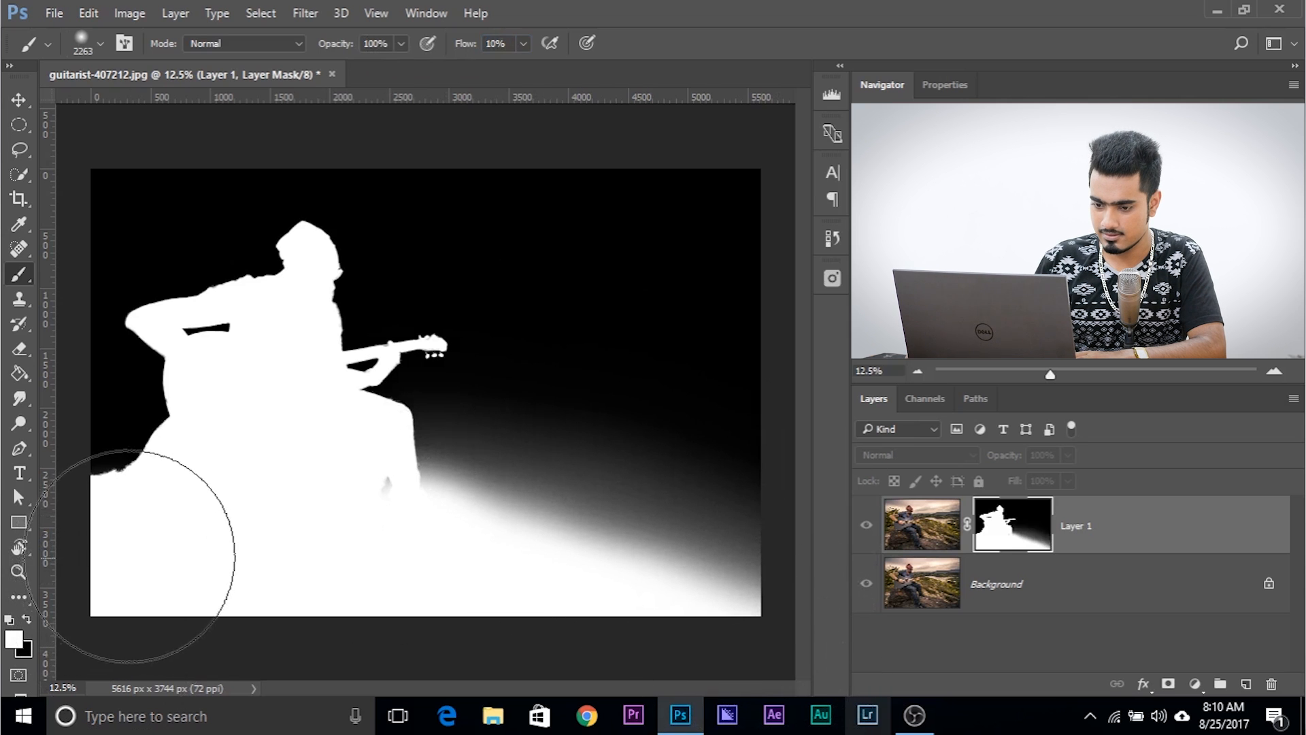
- Soften the mask edge behind the rock beside the guitarist with a white 1127 px Brush
left_click(132, 539)
left_click_drag(133, 538, 75, 544)
mouse_move(120, 502)
left_mouse_down()
mouse_move(91, 515)
mouse_move(92, 478)
mouse_move(134, 471)
mouse_move(121, 490)
mouse_move(171, 493)
mouse_move(109, 488)
mouse_move(154, 467)
mouse_move(186, 481)
left_mouse_up()
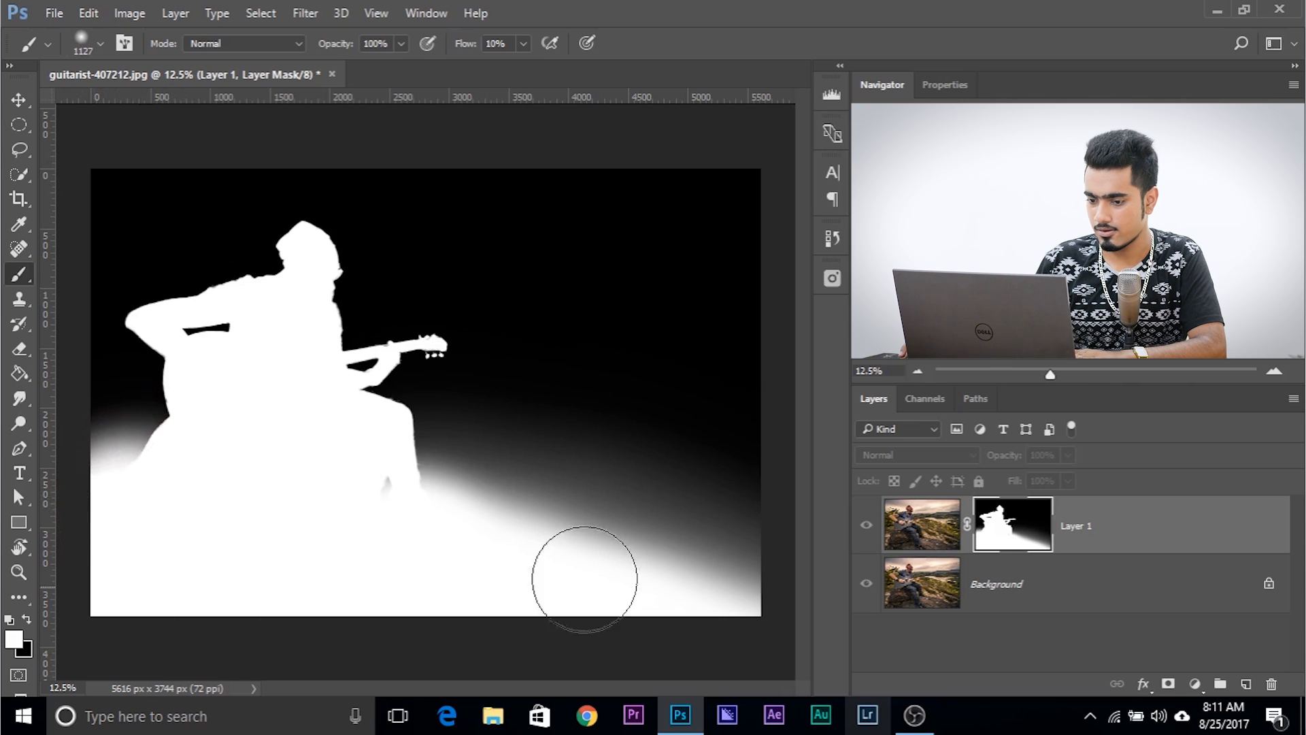
- Compare the full image with Layer 1's mask view, setting the Brush size to 529 px
left_click(868, 532)
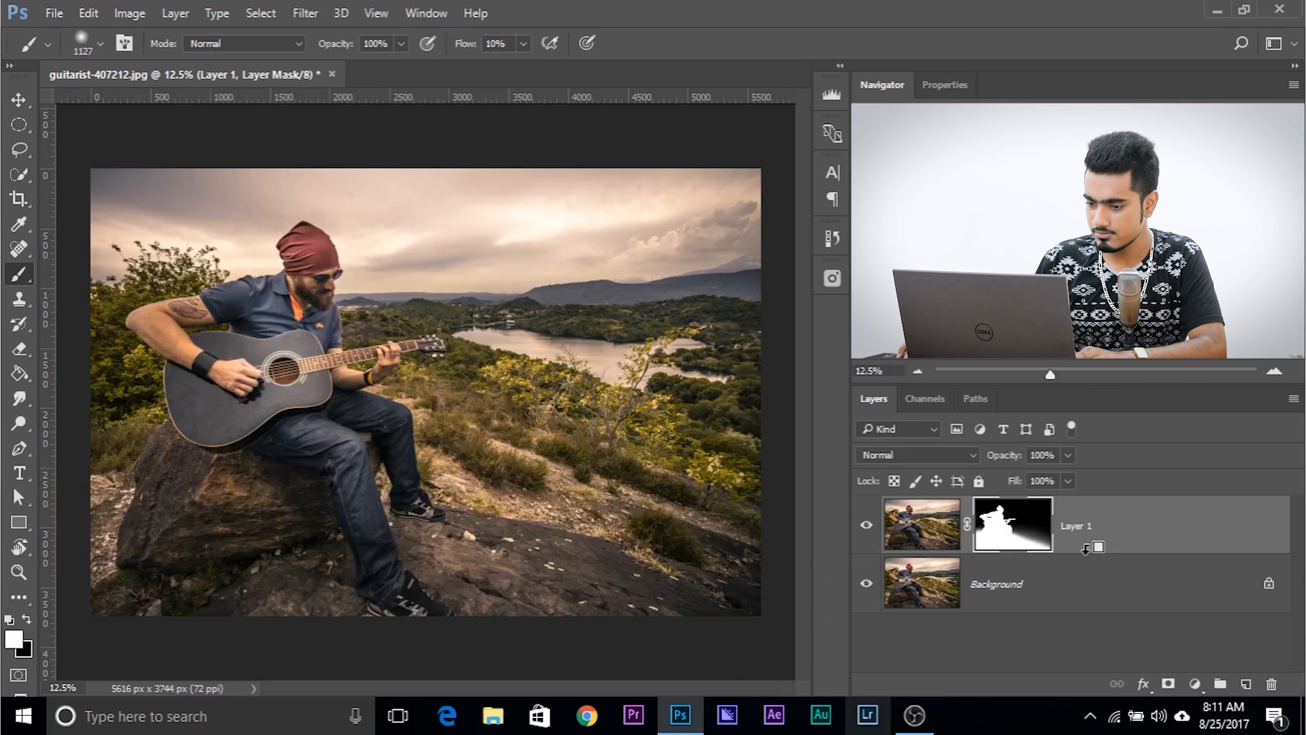
left_click_drag(124, 462, 57, 460)
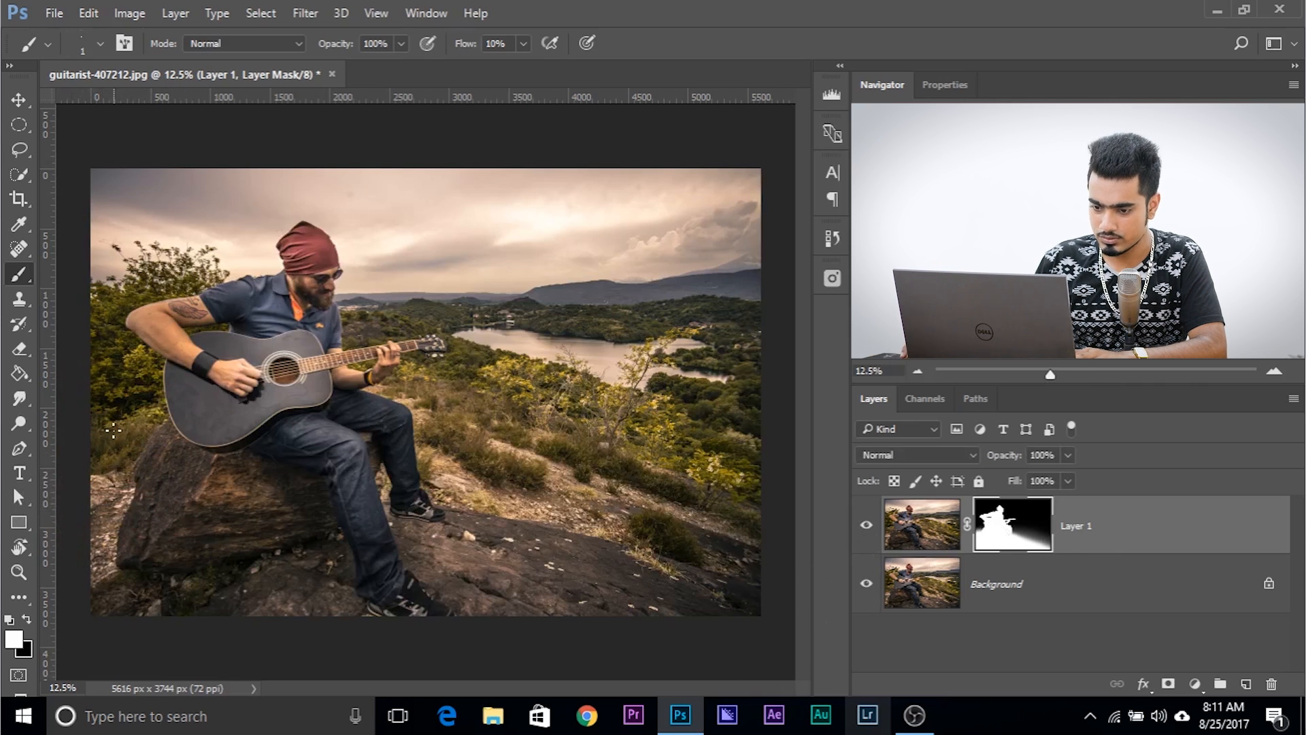
left_click_drag(583, 505, 609, 514)
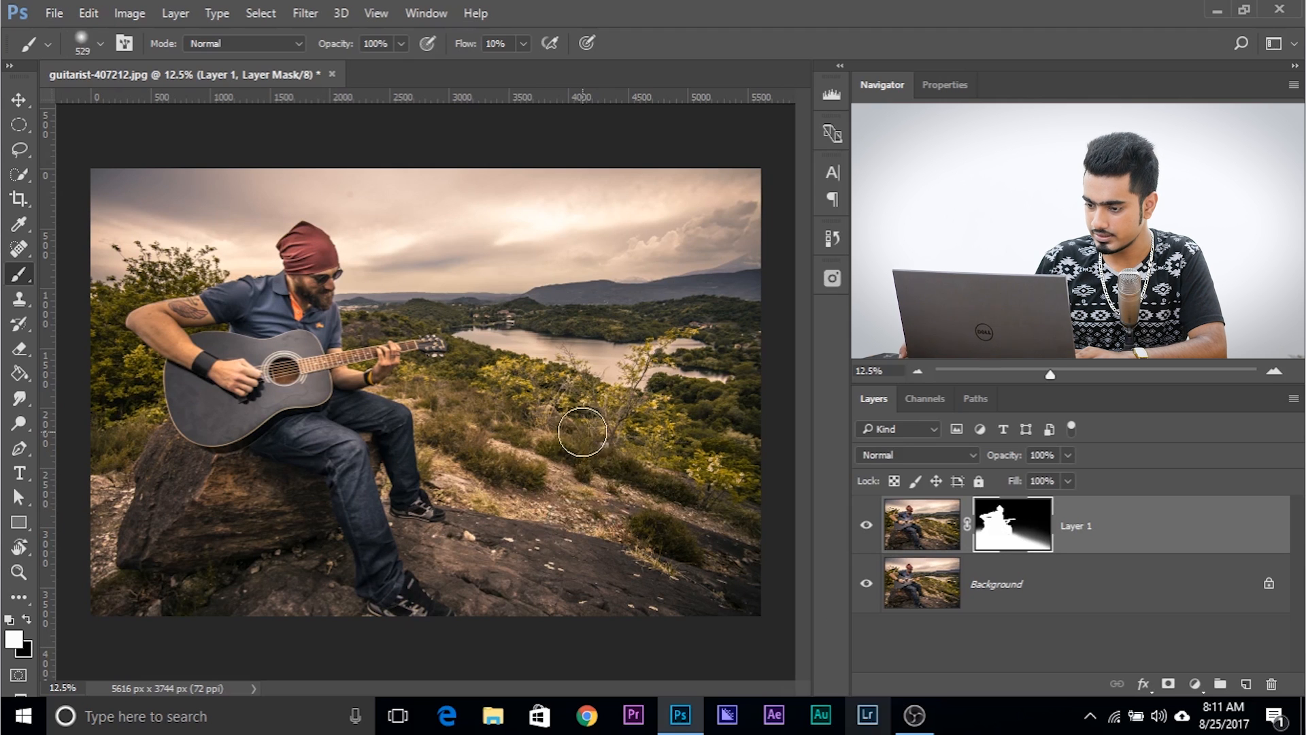
left_click(1013, 536, "alt")
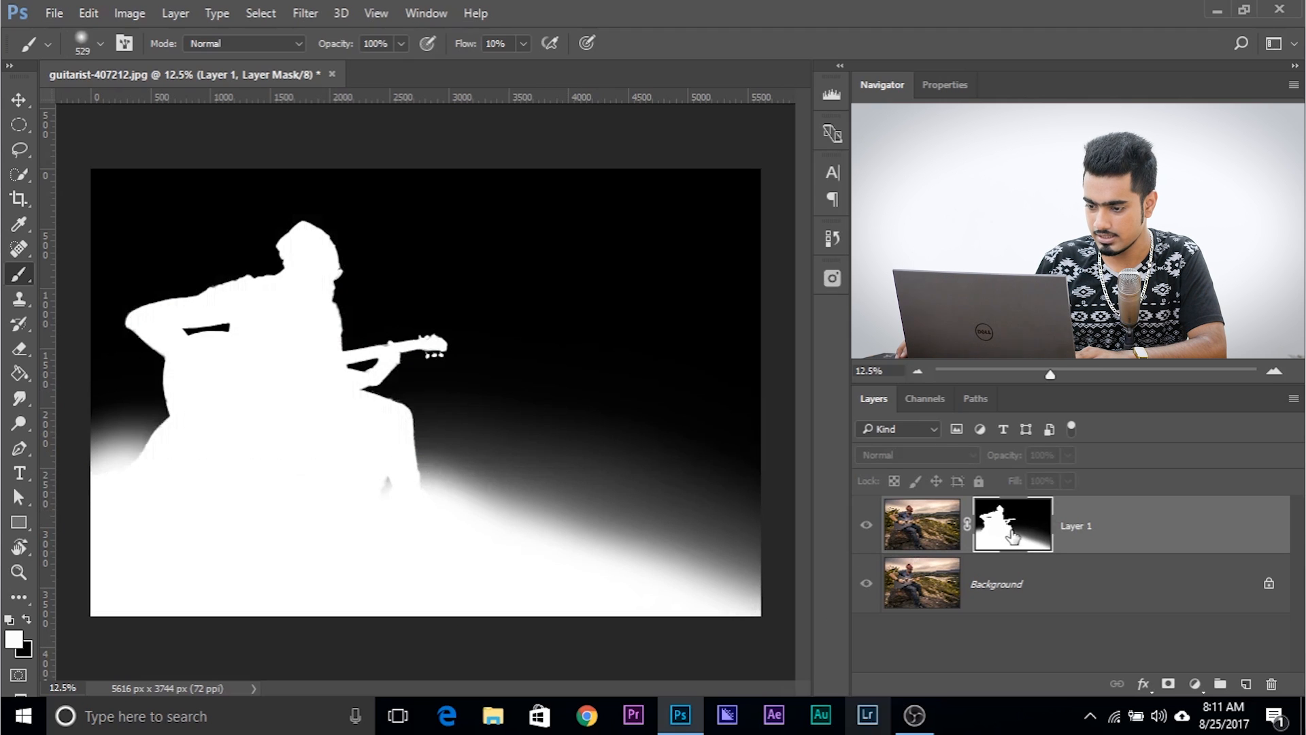
- Toggle between Layer 1's mask and the full image to review the softened mask edges
left_click(1013, 536, "alt")
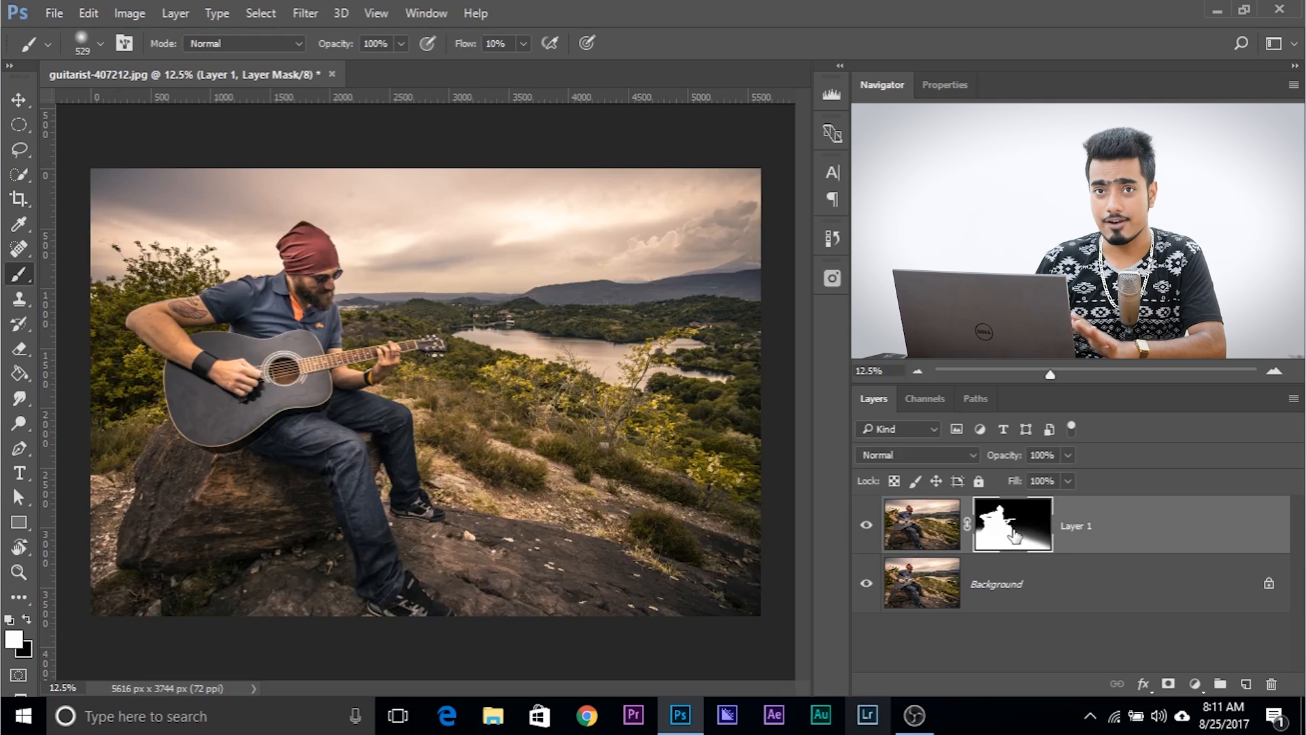
left_click(1013, 537, "alt")
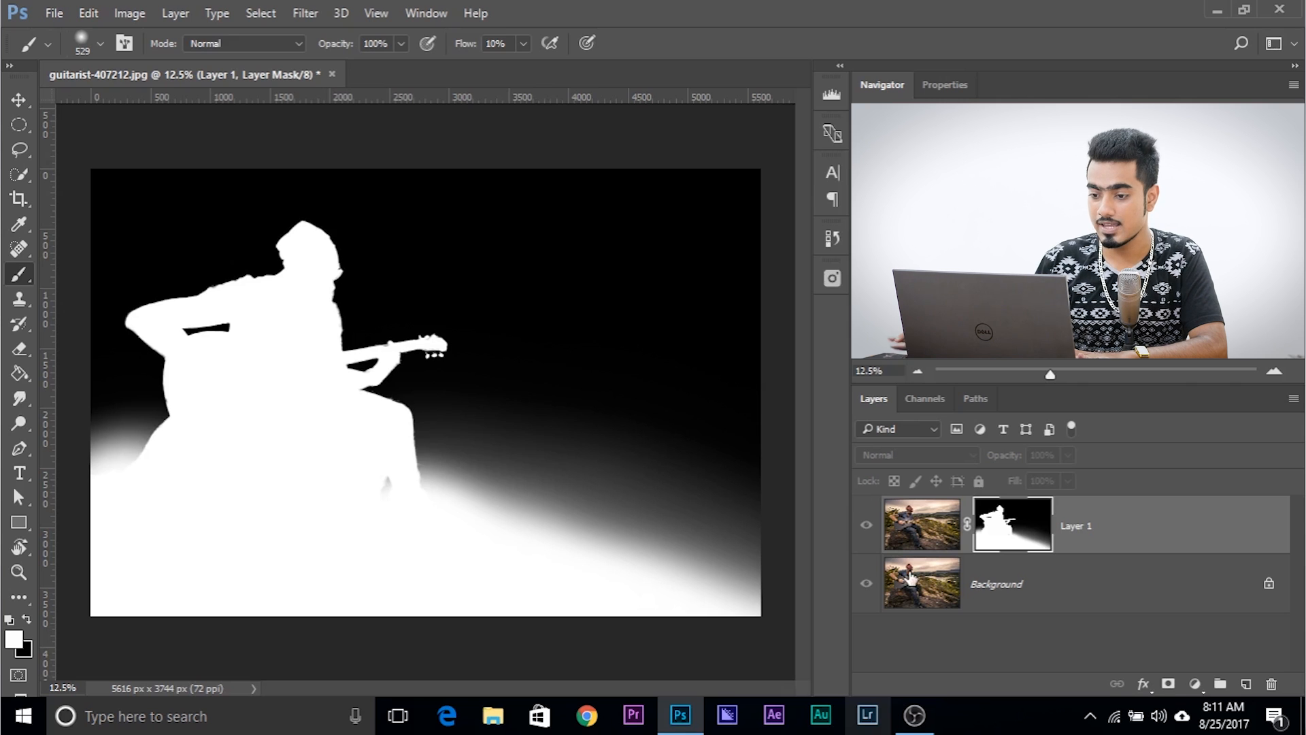
left_click(864, 534)
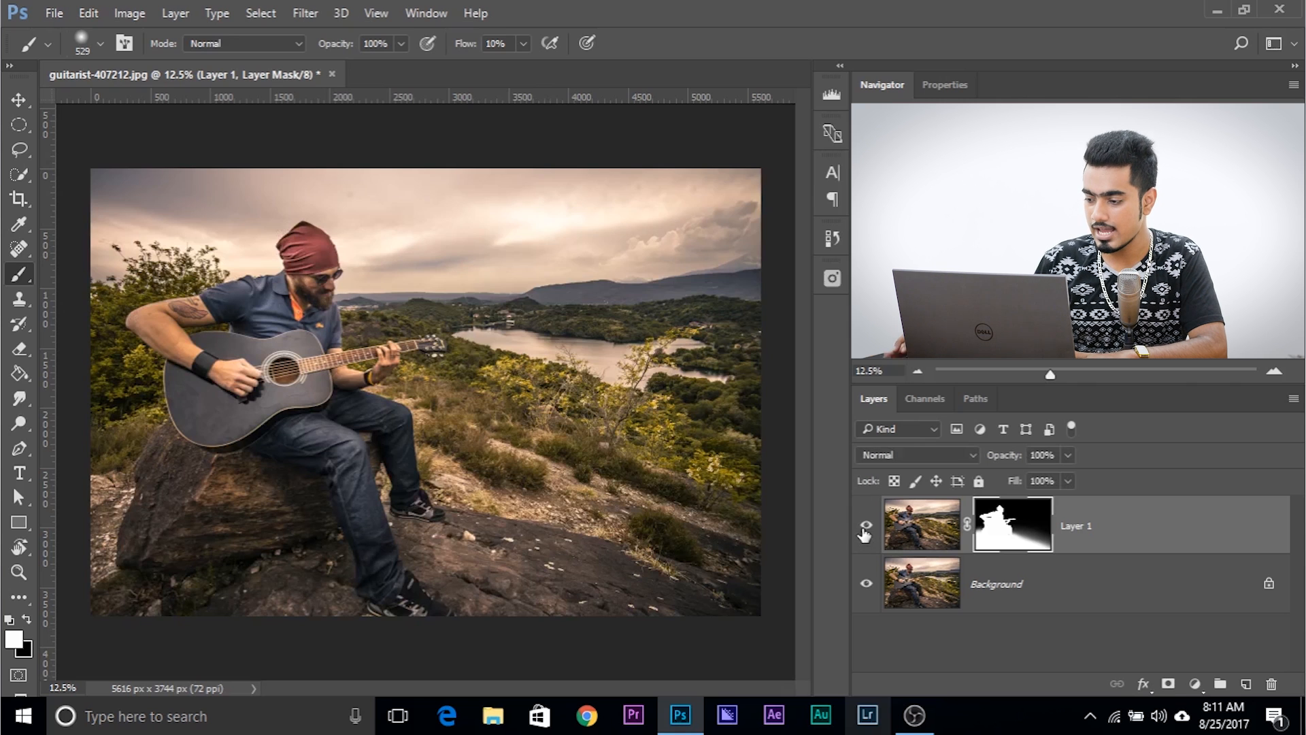
- Start a Lens Blur on Layer 1's image, with Faster preview and Layer Mask as the depth map source
left_click(918, 537)
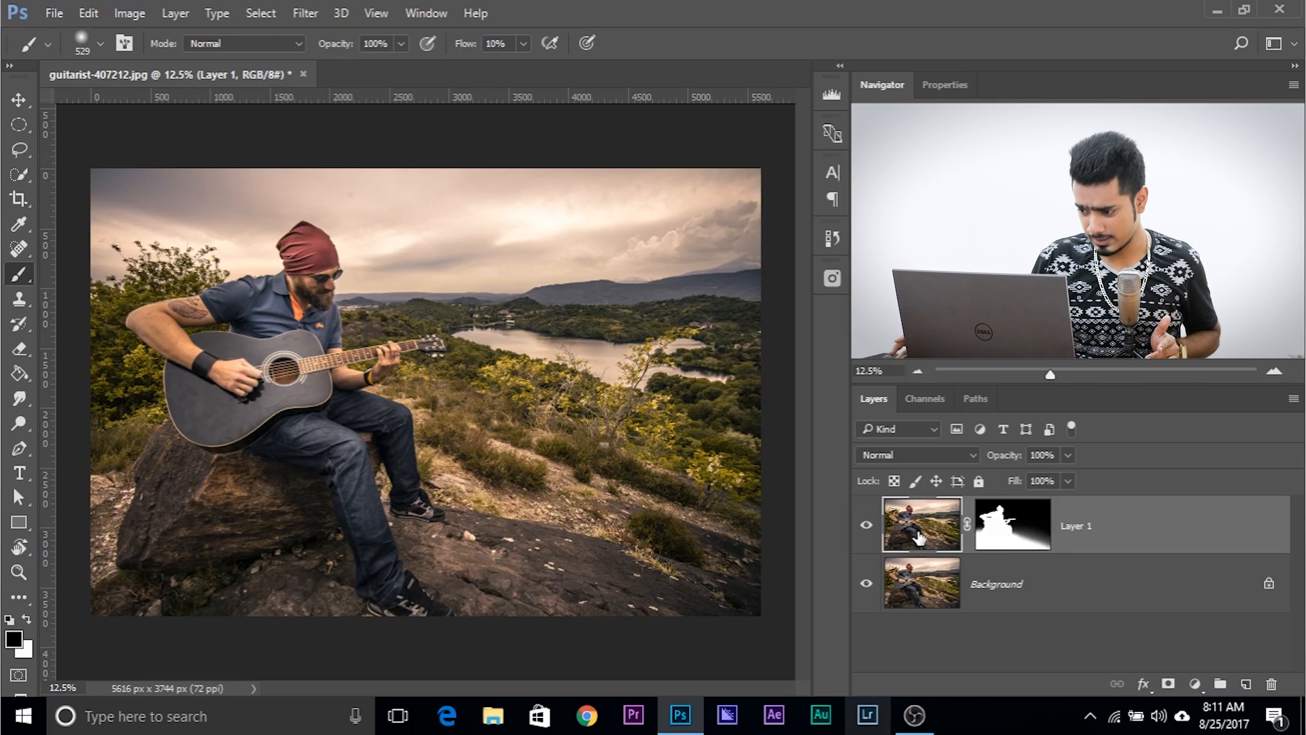
left_click(309, 14)
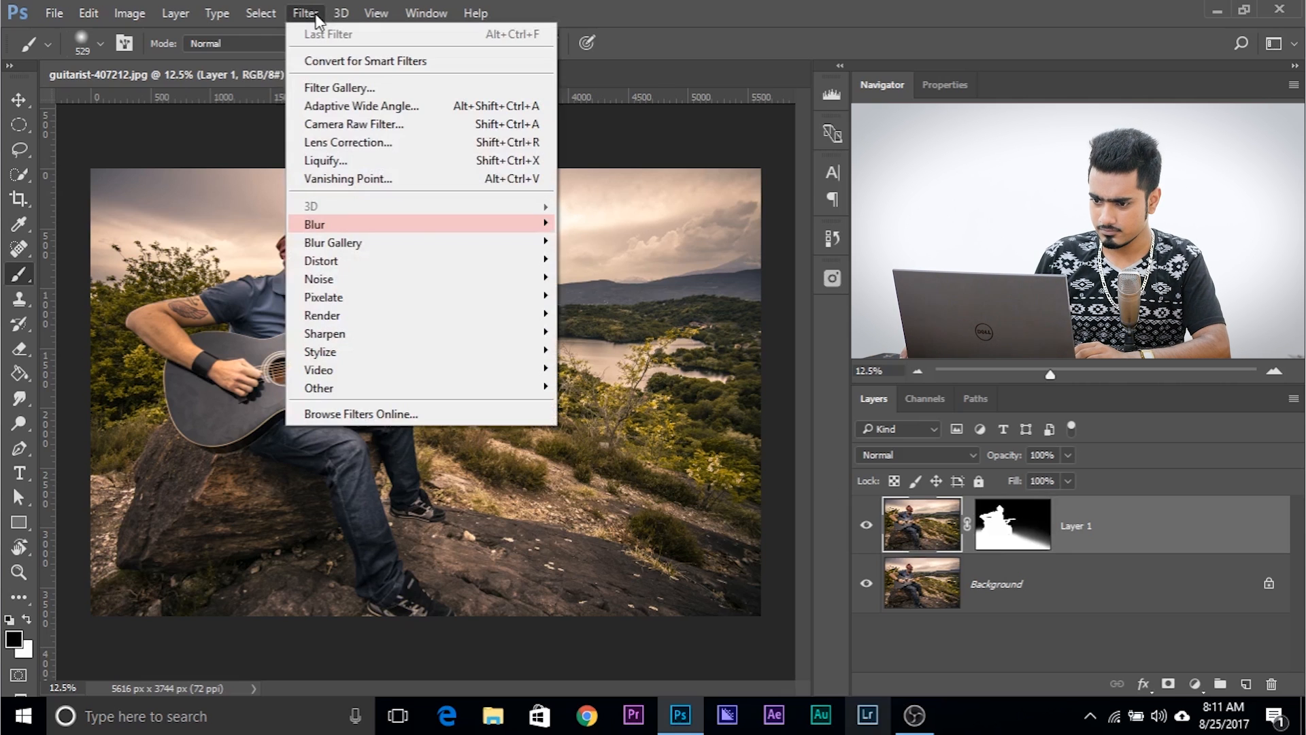
mouse_move(530, 233)
left_click(599, 260)
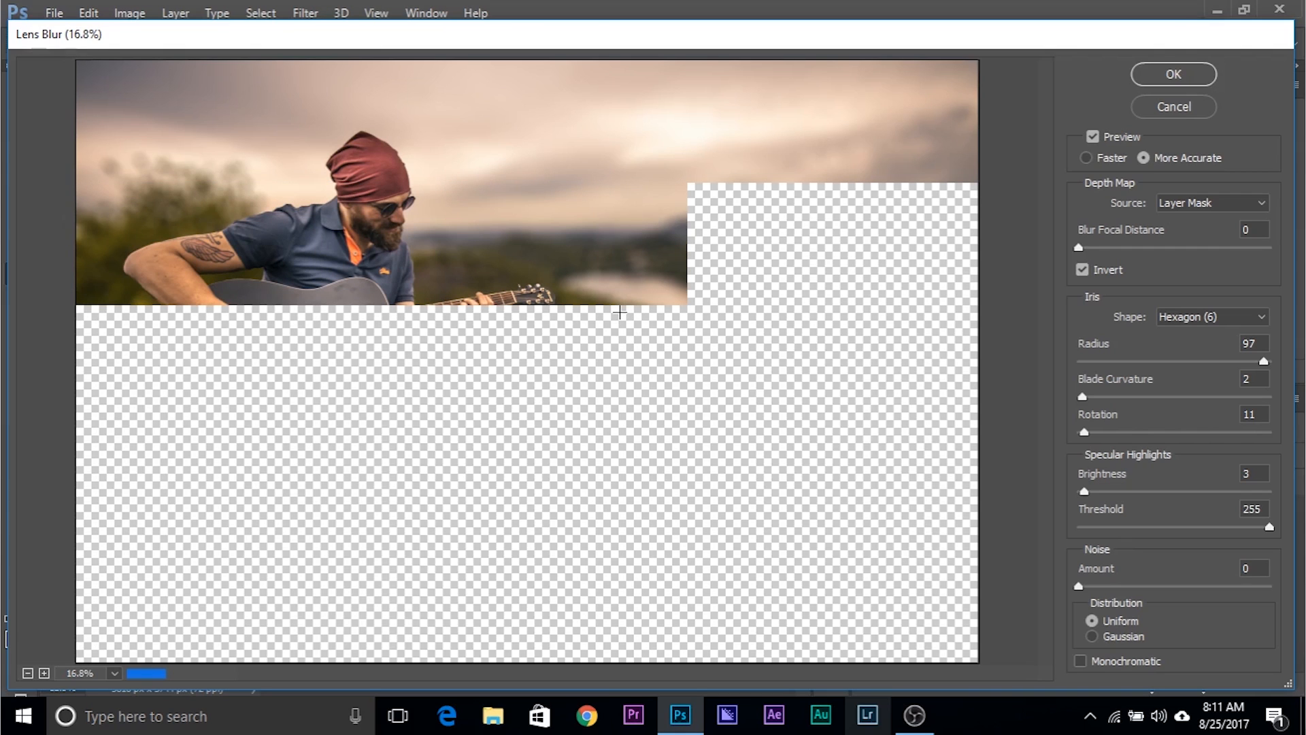
left_click(1088, 160)
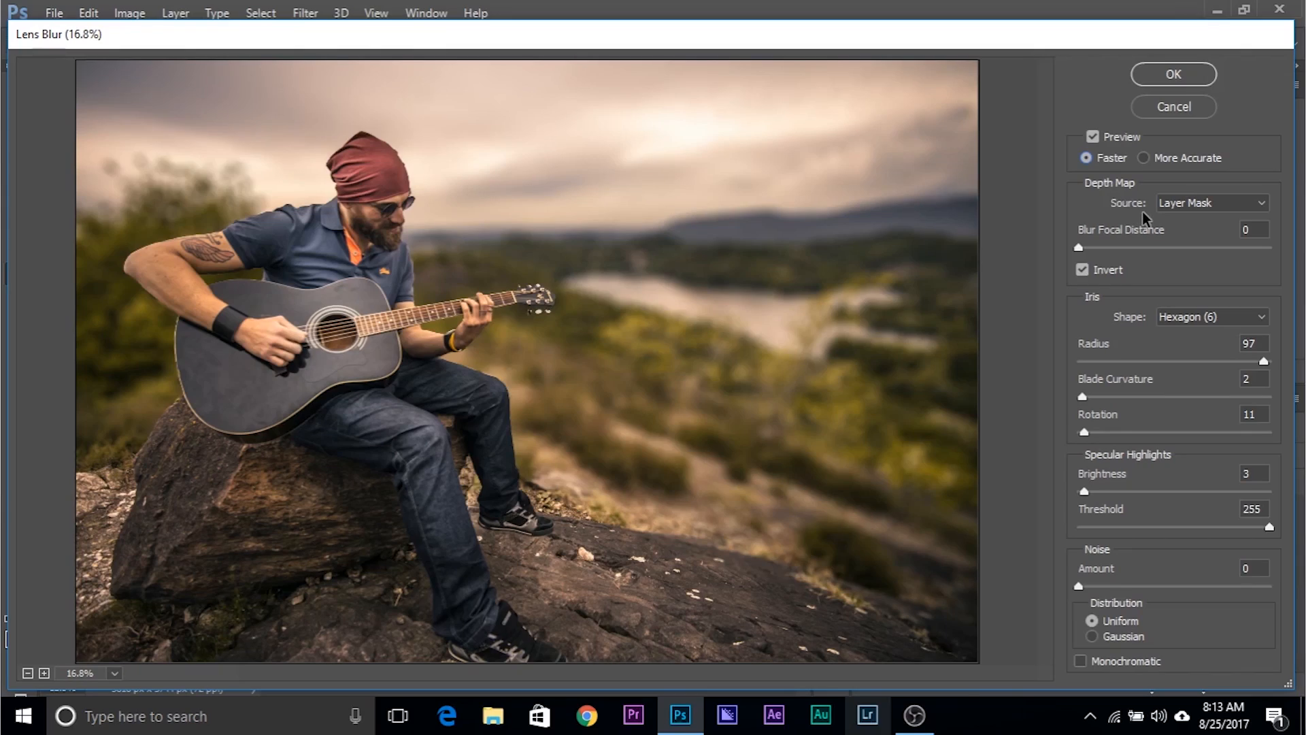
left_click(1191, 202)
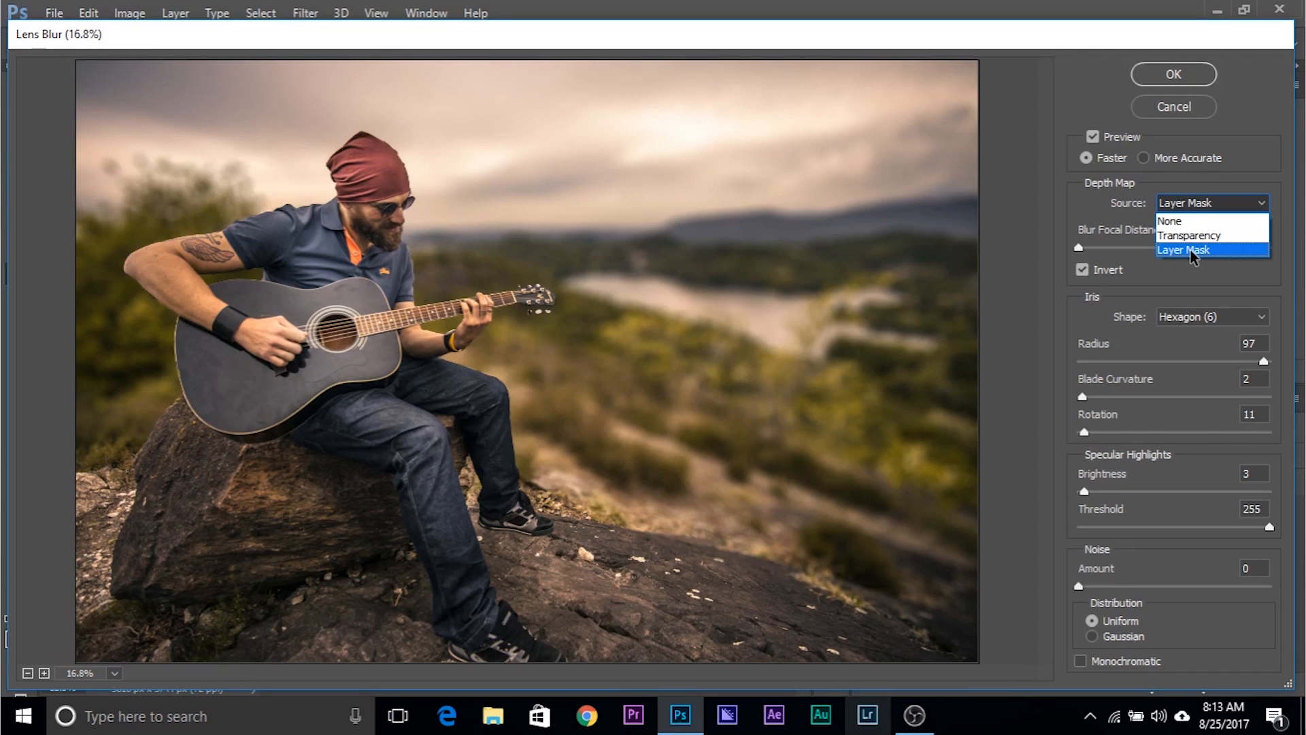
left_click(1190, 251)
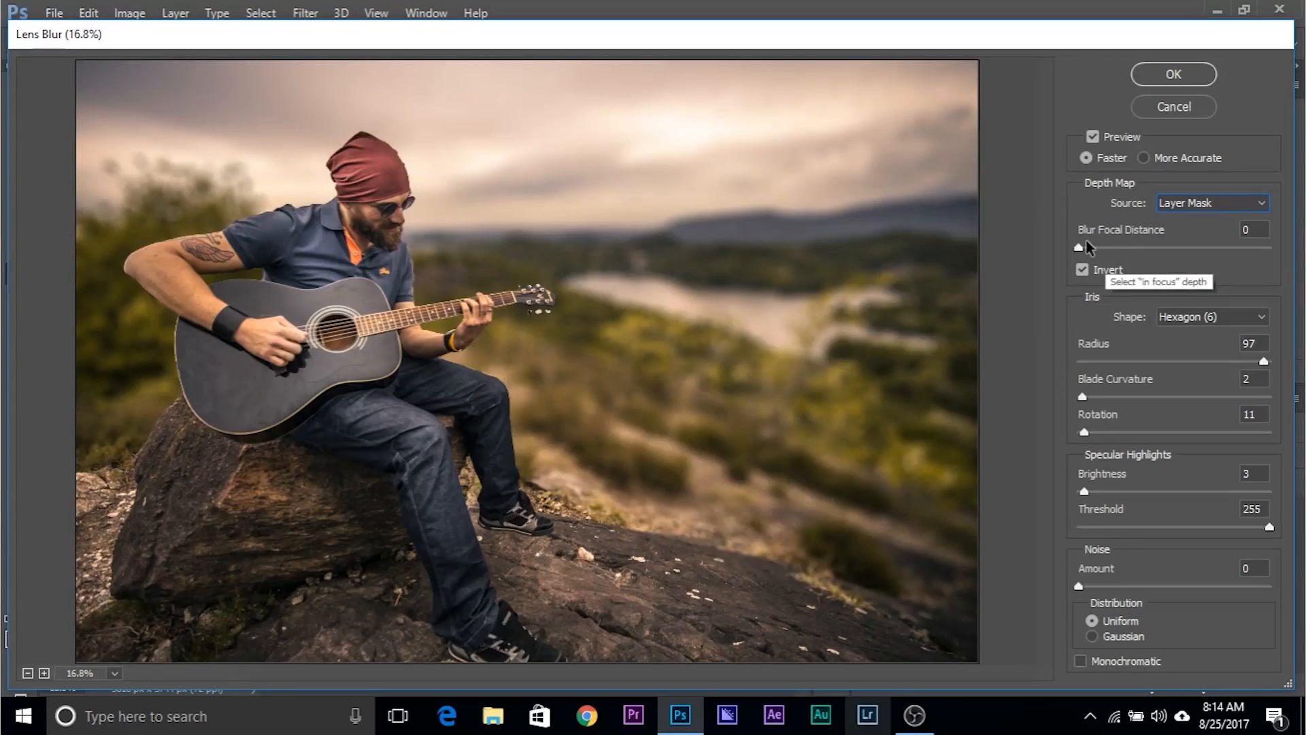
- Try Blur Focal Distances of 208 and 187 in the depth map, and return the distance to 0
left_click_drag(1087, 247, 1110, 252)
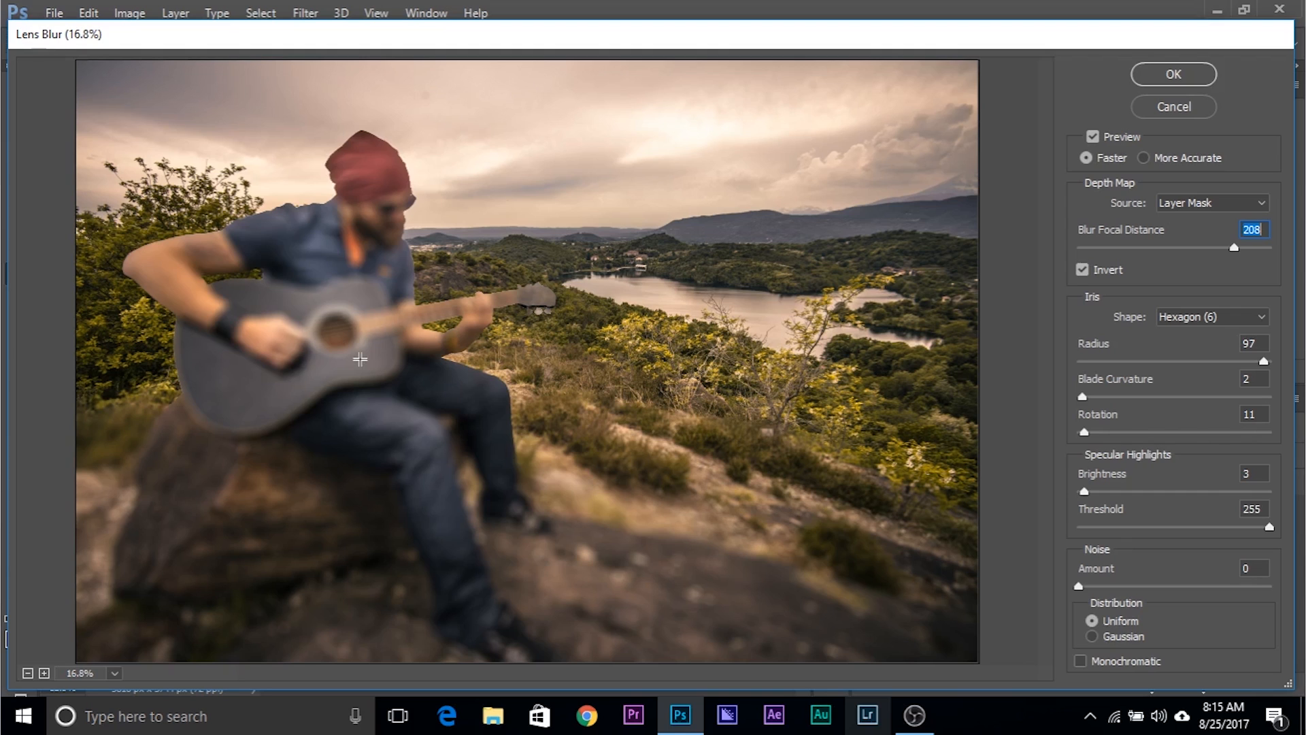
left_click(360, 358)
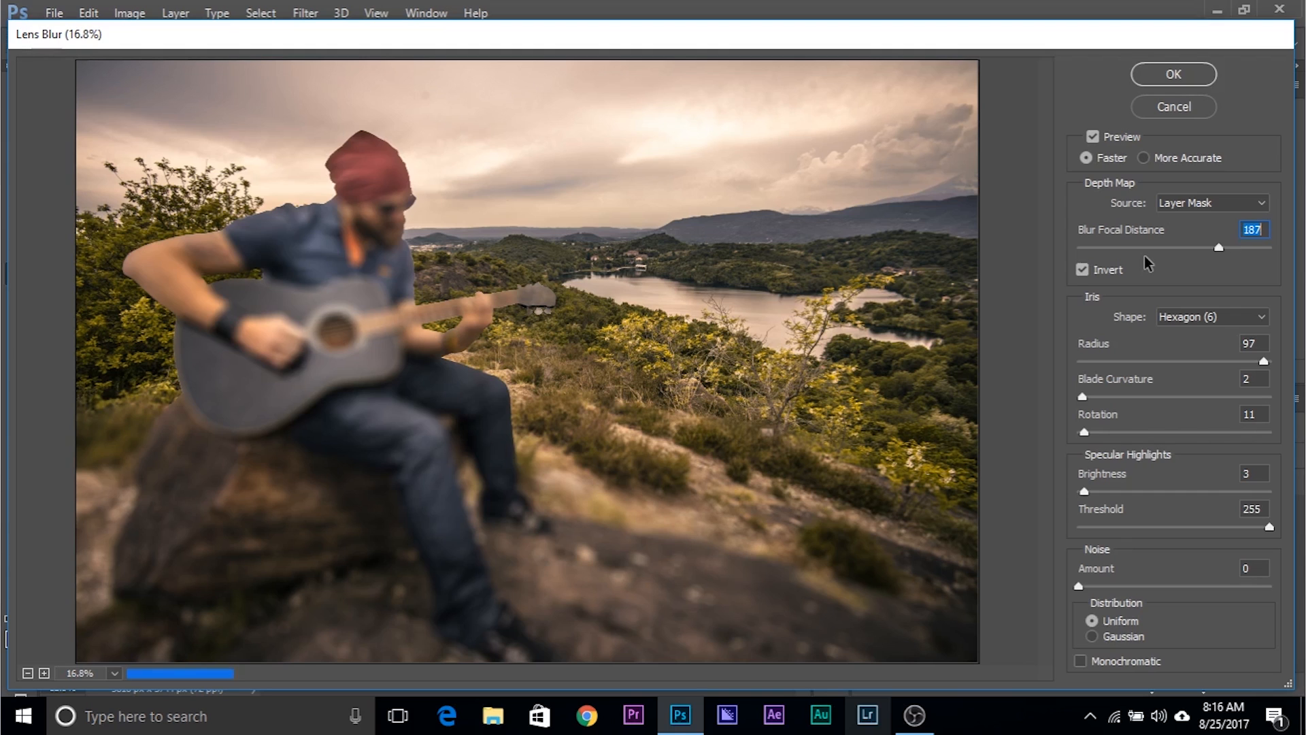
left_click(1083, 249)
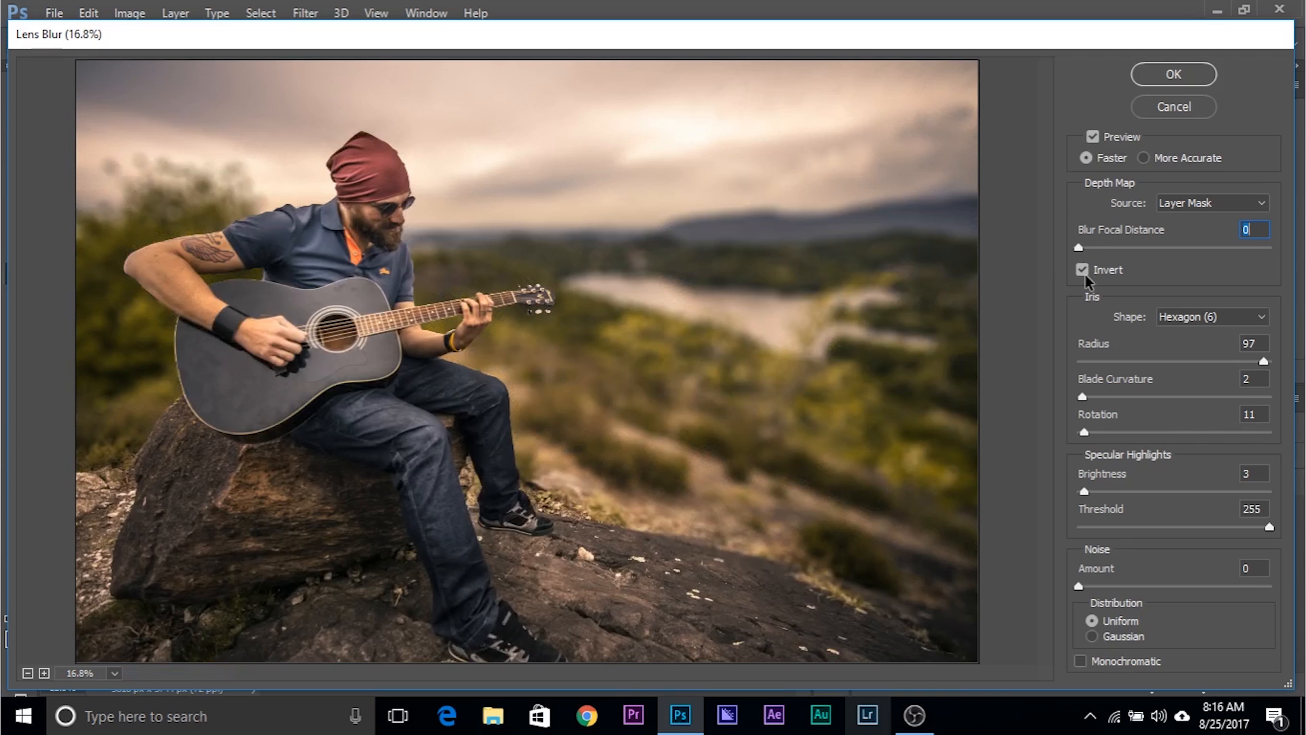
left_click(1082, 270)
- Try an iris radius of 52, settle on 70, and keep the iris shape as Hexagon (6)
left_click(1178, 362)
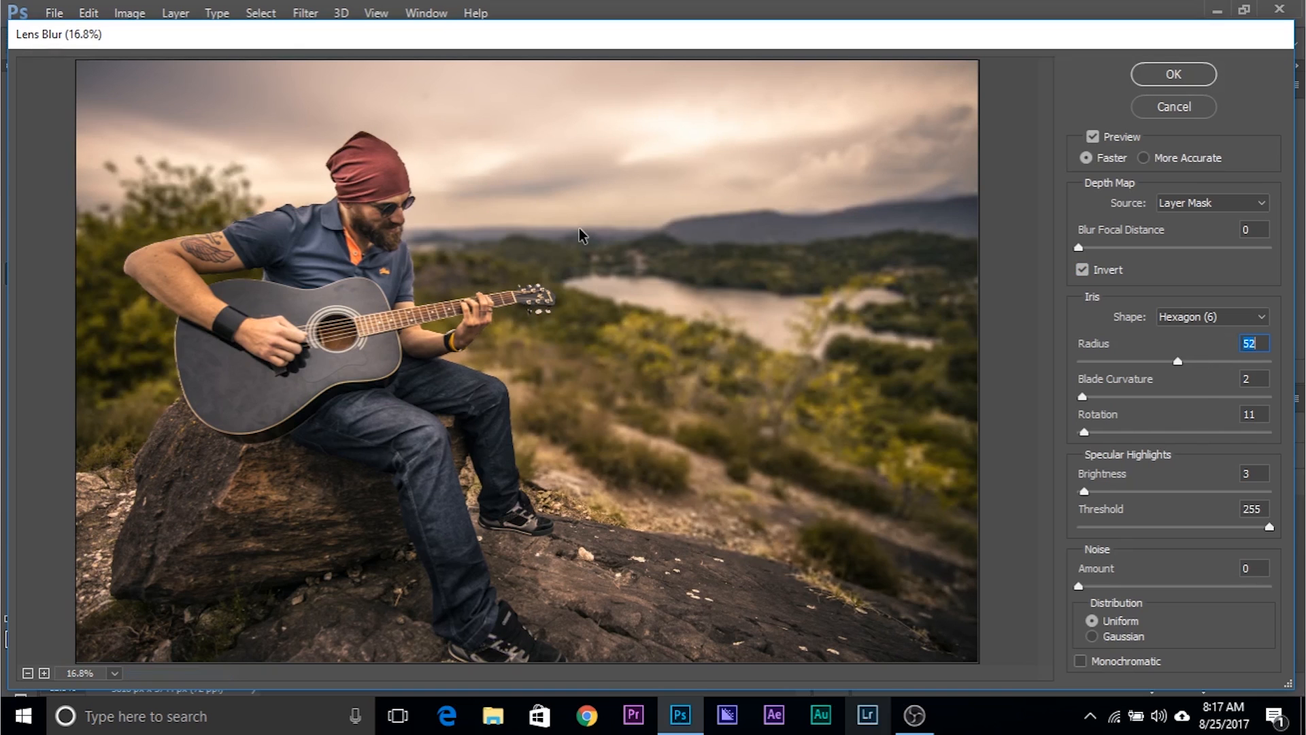
left_click_drag(1196, 364, 1218, 364)
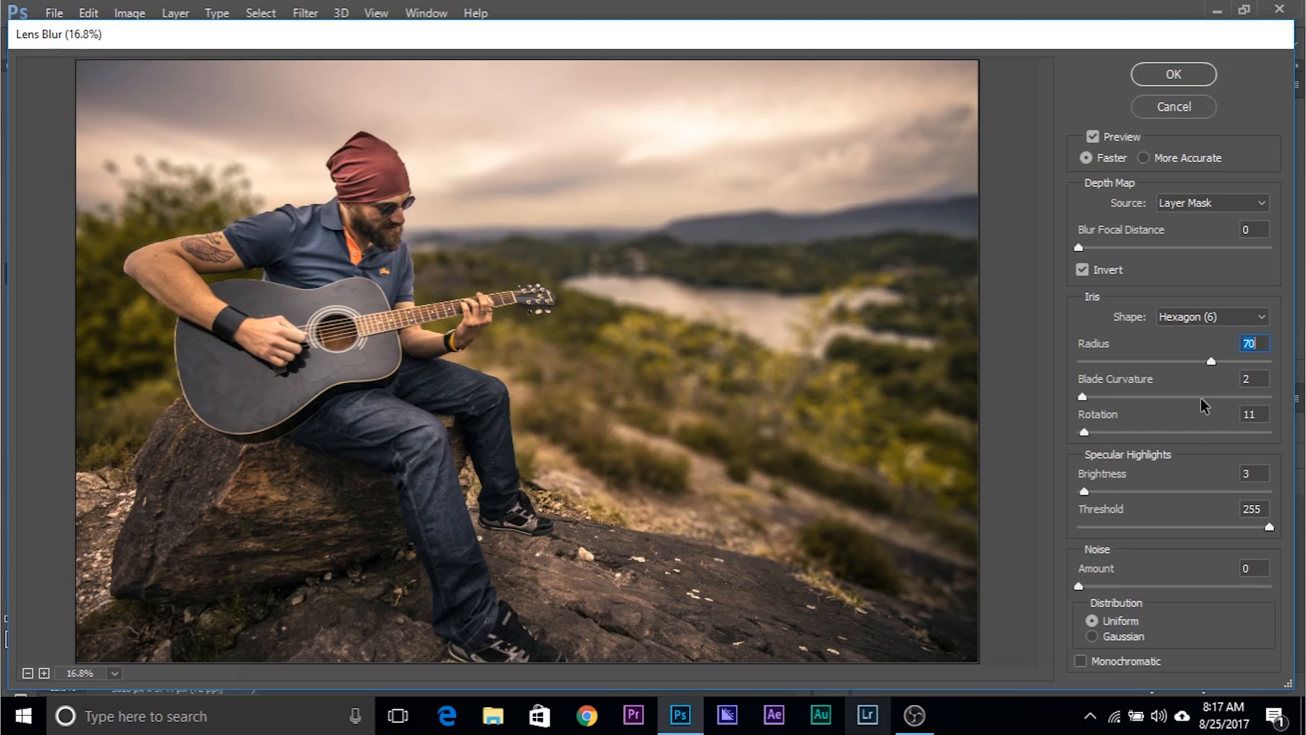
left_click(1204, 317)
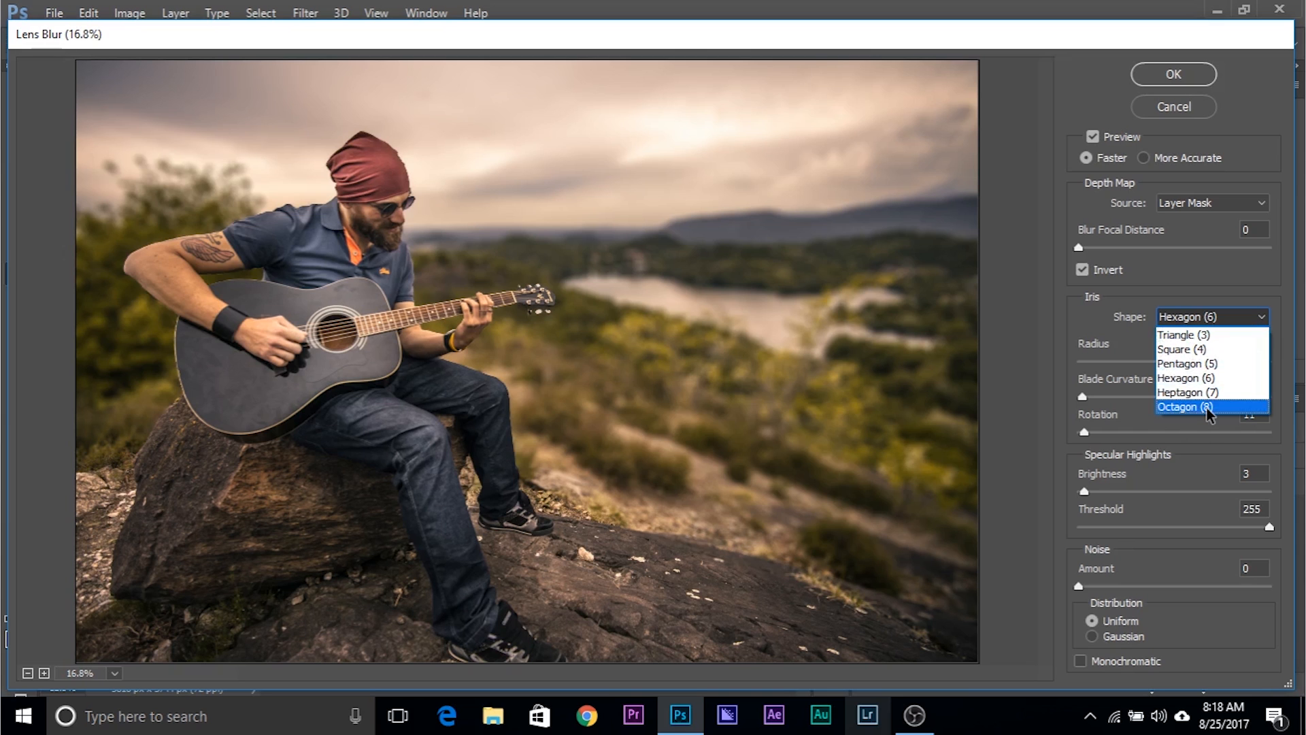
left_click(1209, 378)
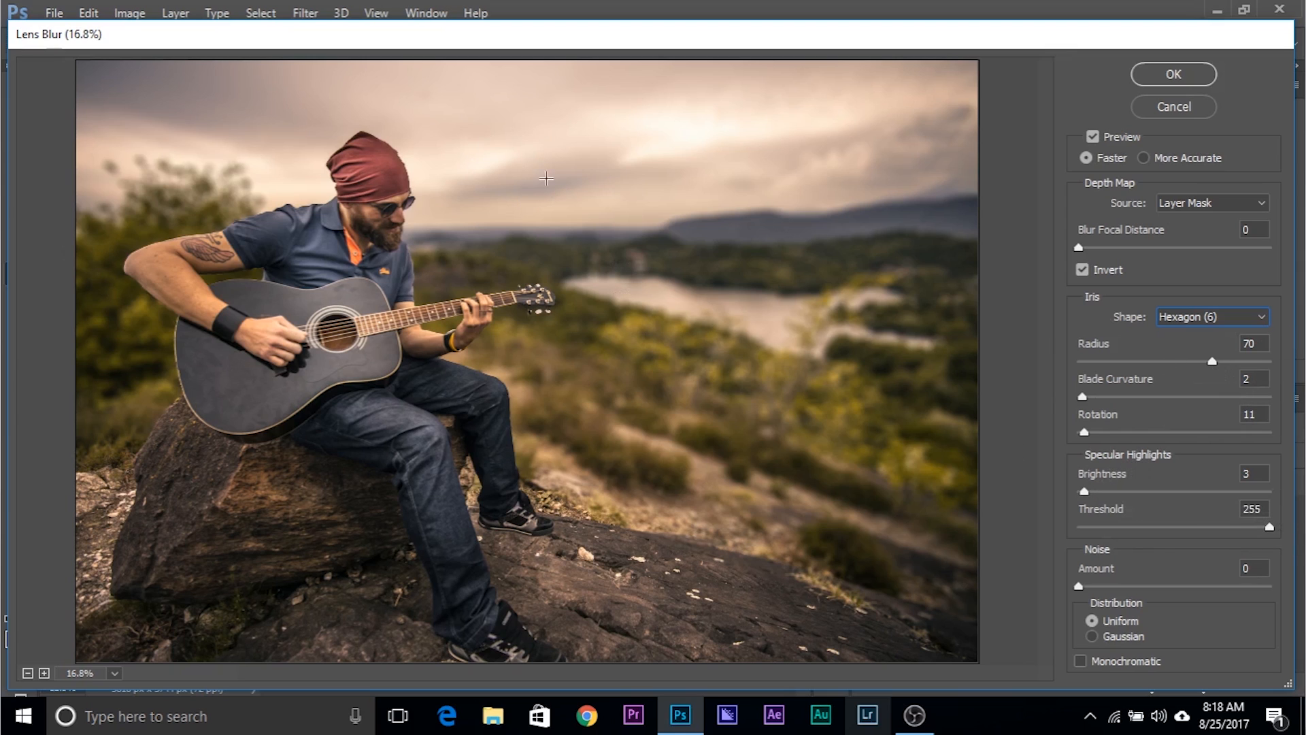
- Try specular highlight thresholds of 180, 131 and 200, with Brightness raised to 30 at threshold 200
left_click_drag(1269, 528, 1268, 527)
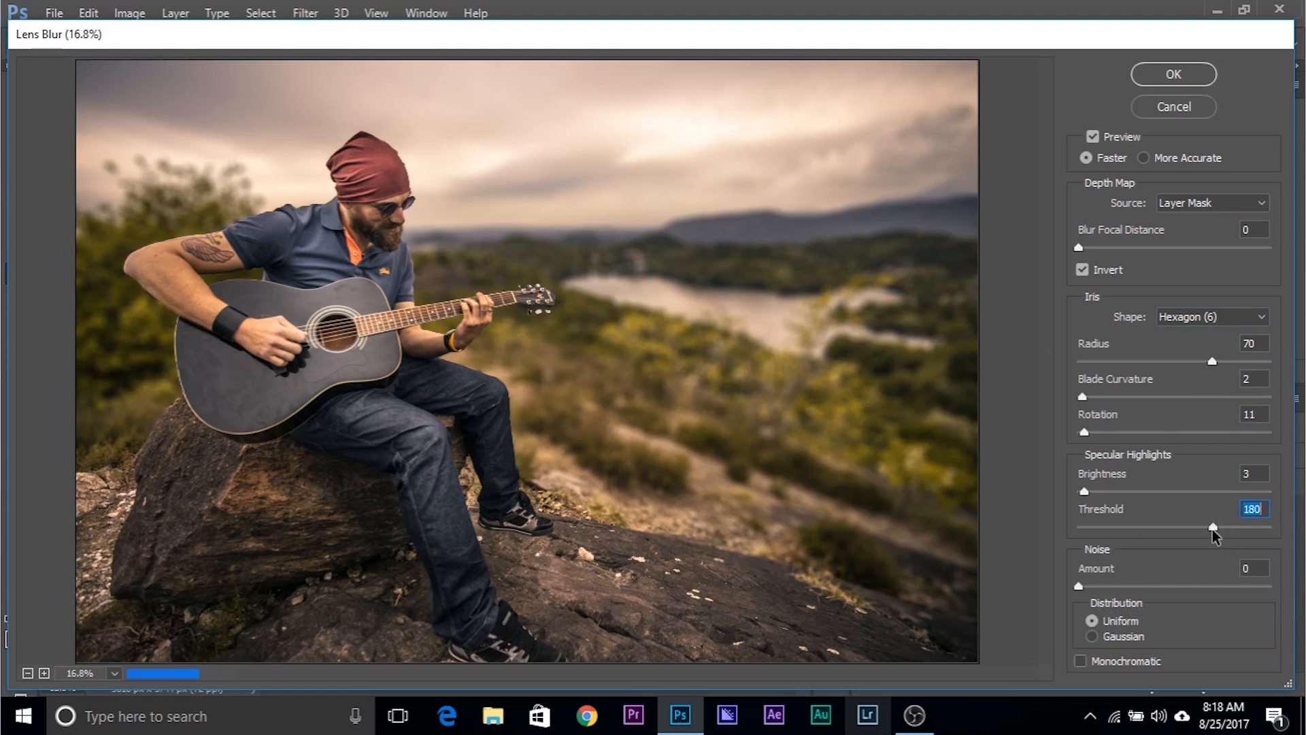
left_click(1178, 528)
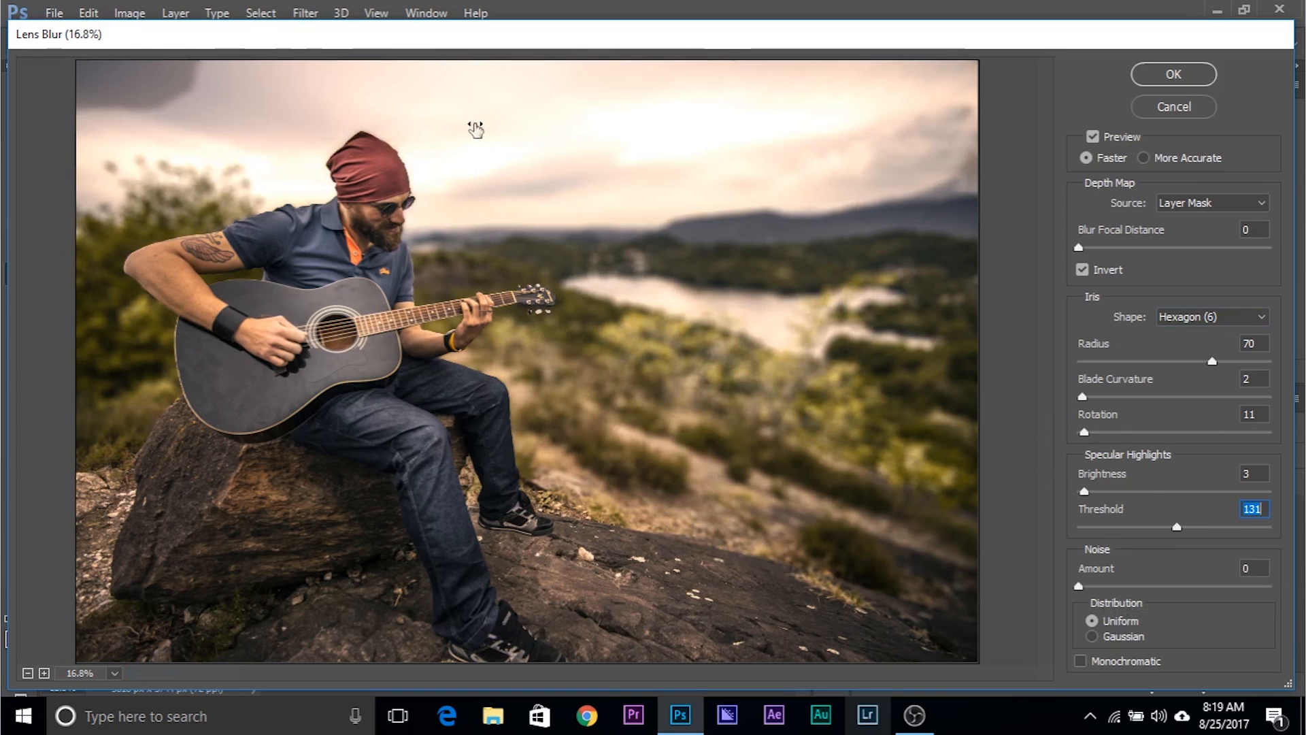
left_click(1227, 526)
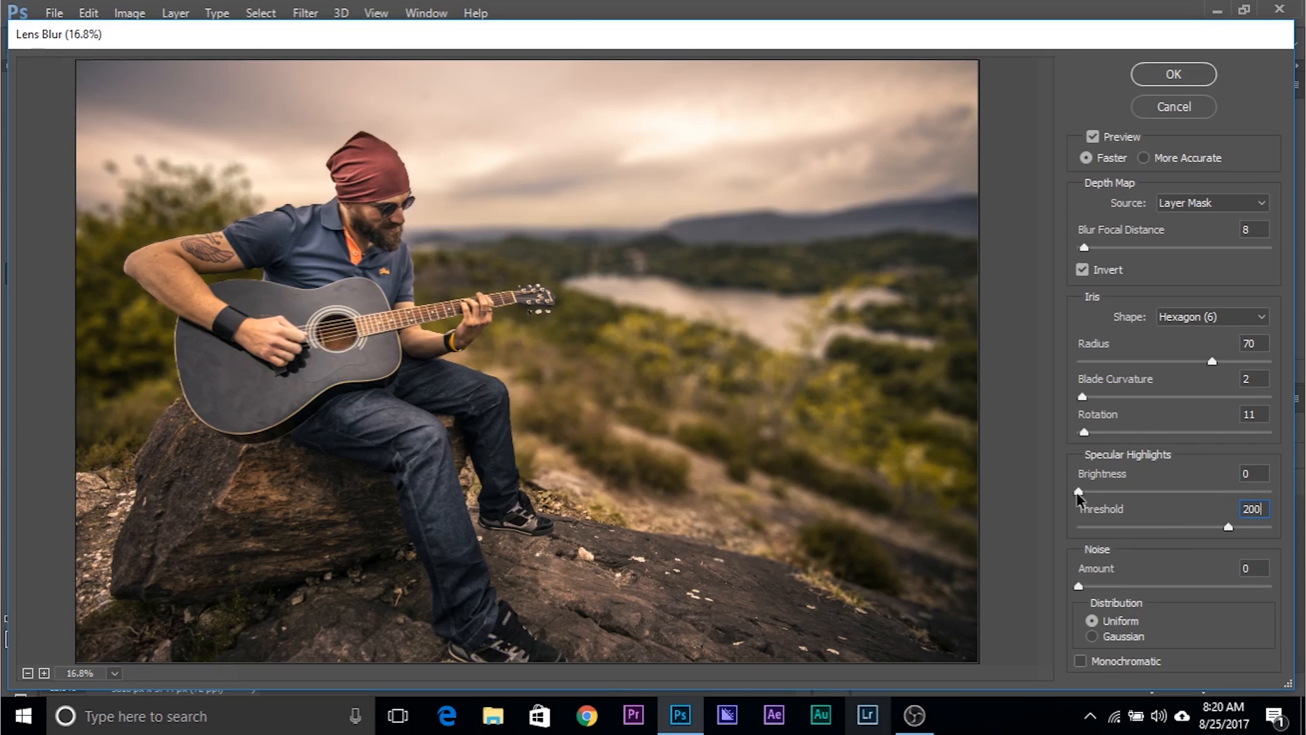
left_click(1133, 491)
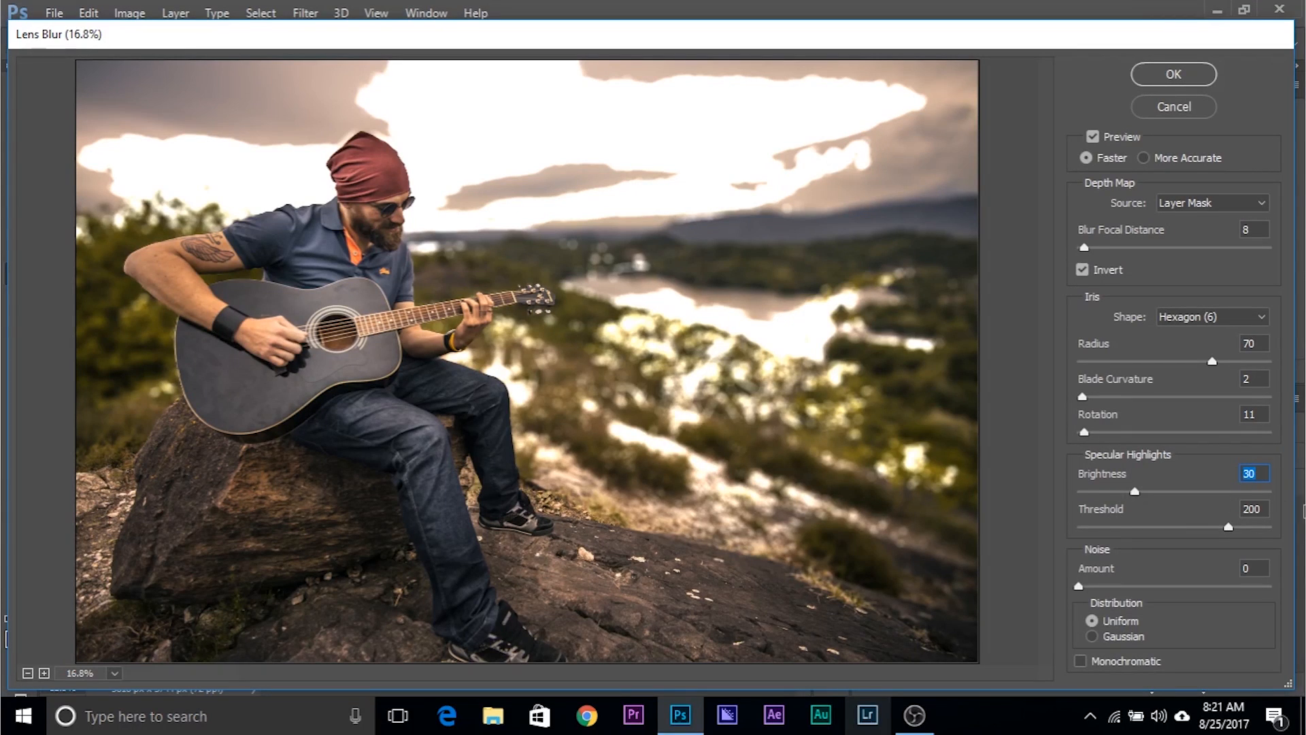
- Set the specular highlights' Brightness to 0 and Threshold to 255
type("0")
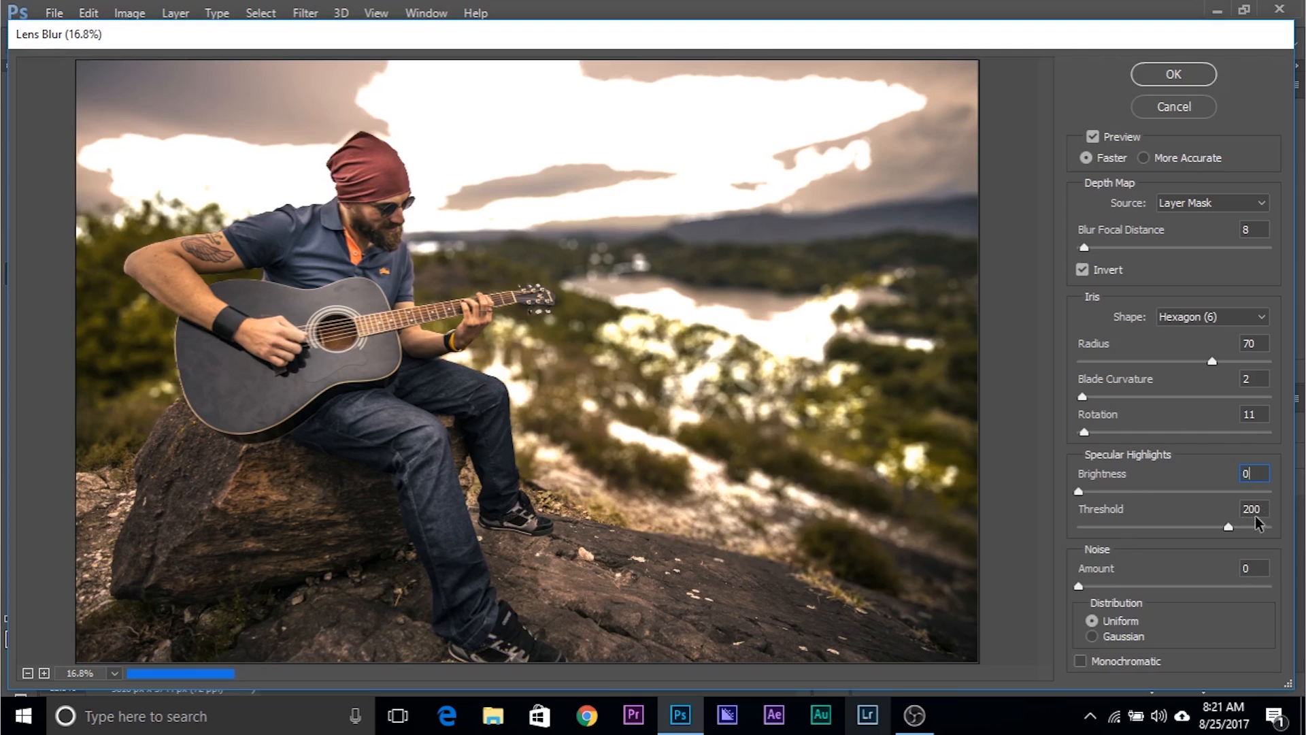
key("Tab")
left_click_drag(1228, 526, 1271, 527)
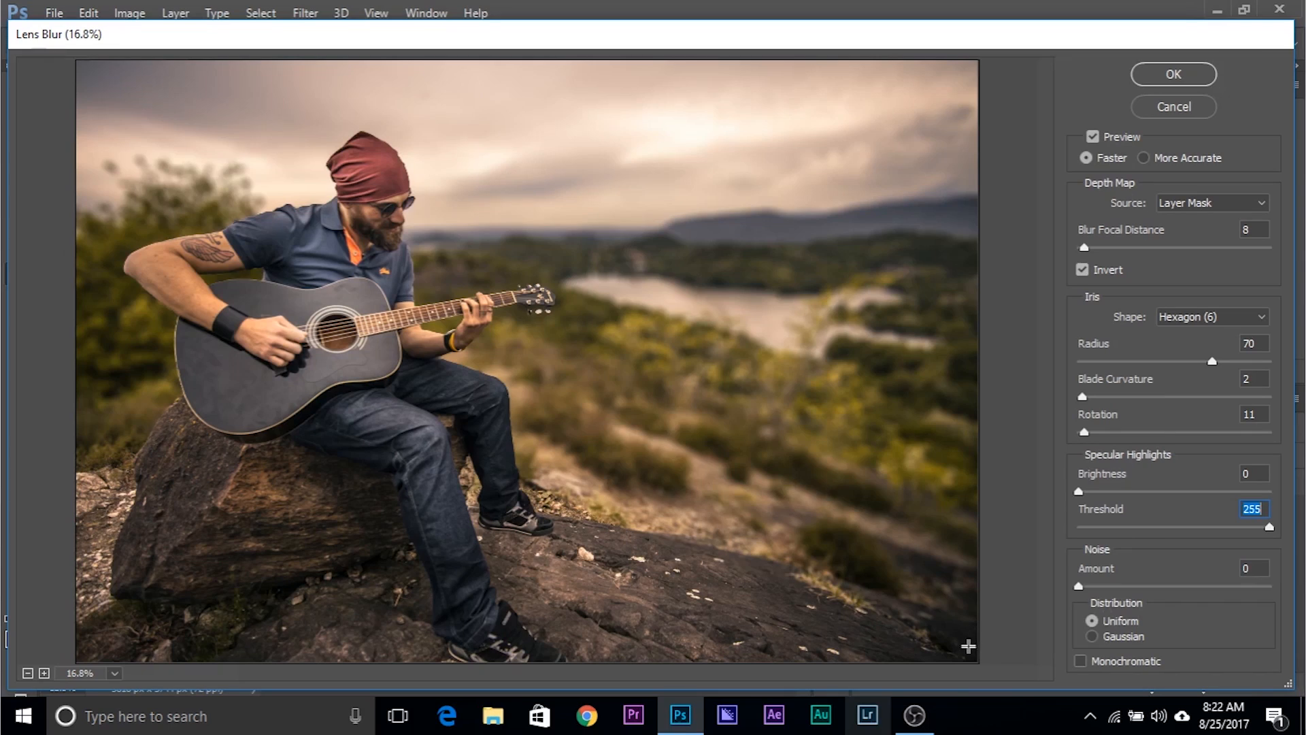
- Set the blur's noise to monochromatic Gaussian, try amounts of 16, 2 and 1, and set the amount to 0
left_click(1091, 636)
left_click(1081, 662)
left_click(1108, 585)
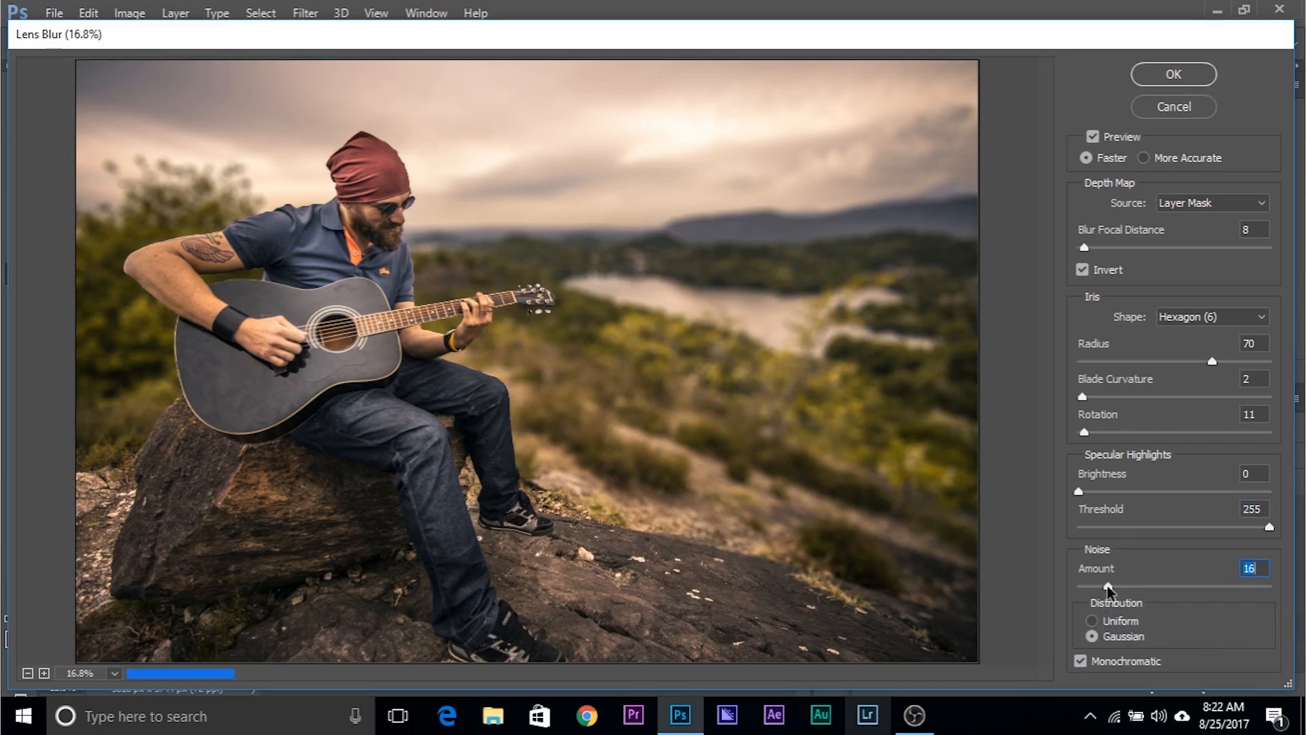
left_click_drag(1106, 587, 1083, 587)
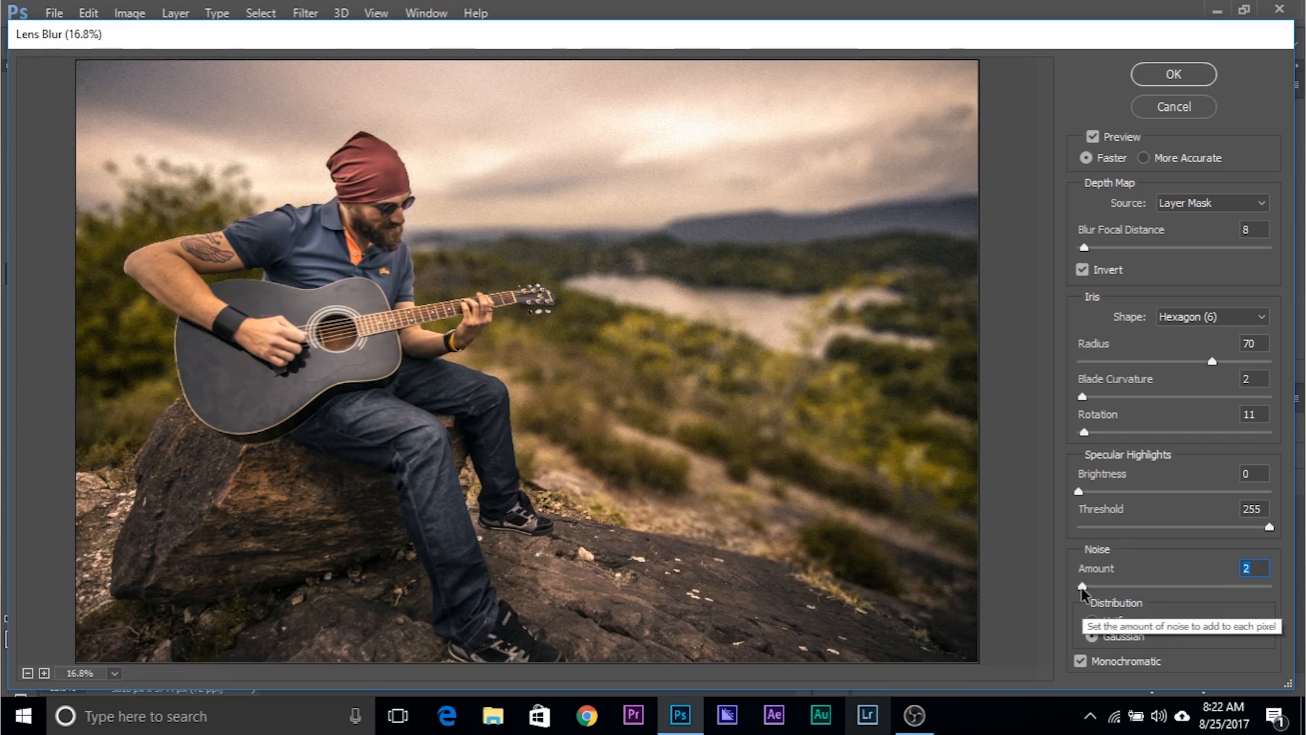
left_click_drag(1083, 587, 1081, 587)
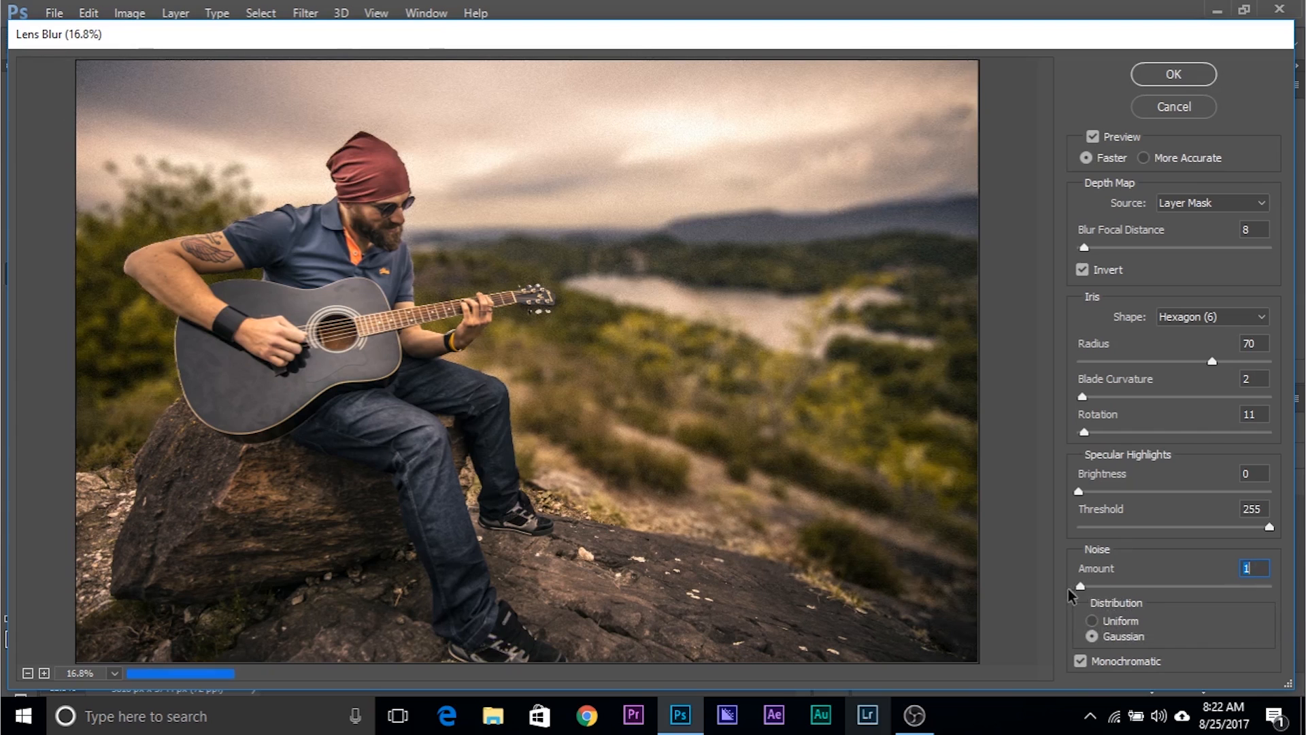
type("0")
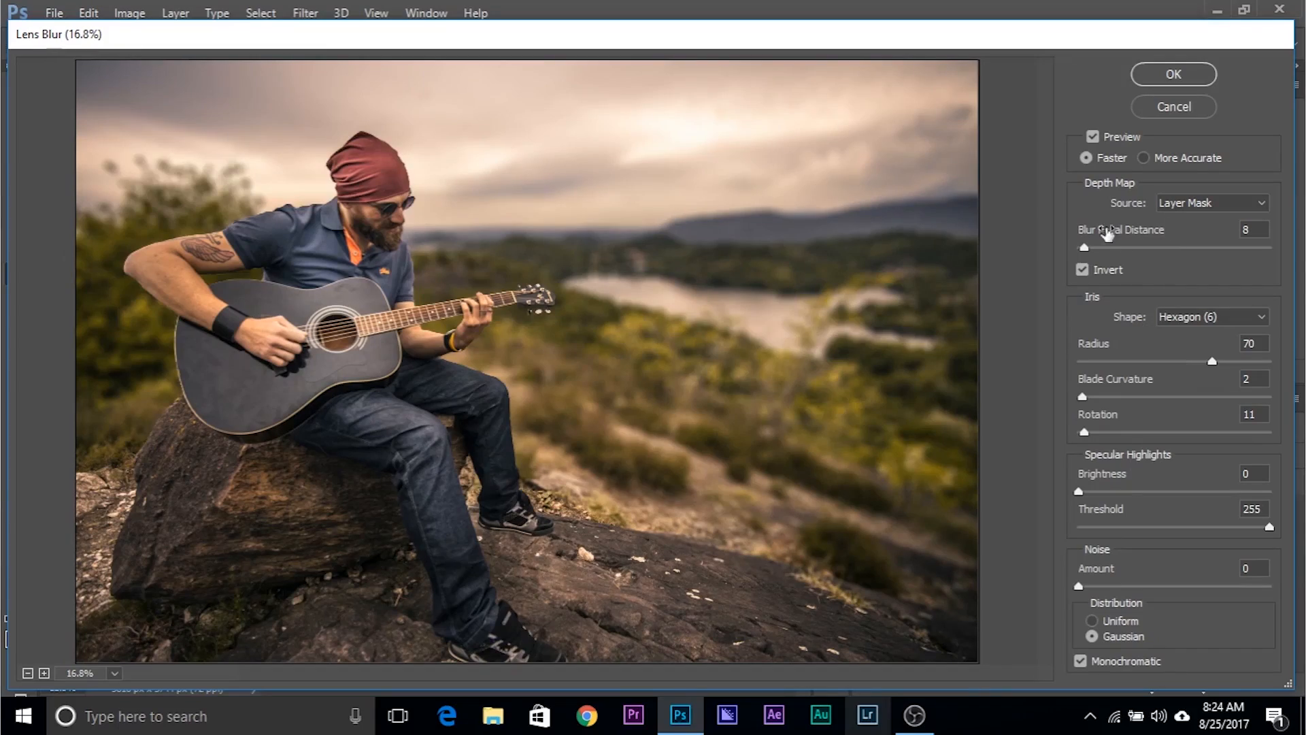
- Reduce the Blur Focal Distance to its minimum and apply the Lens Blur to Layer 1
left_click_drag(1087, 252, 1027, 256)
left_click(1164, 78)
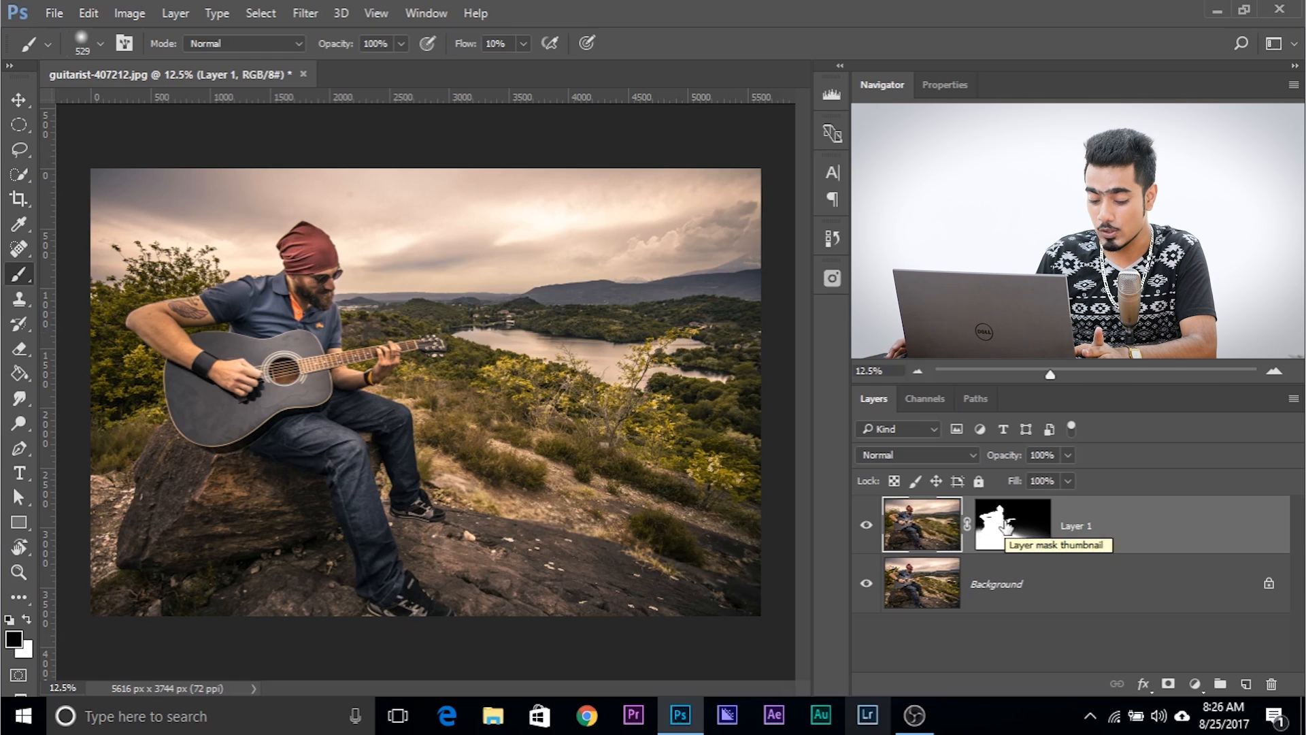
- Temporarily disable Layer 1's mask to inspect the blurred background up close, and re-enable the mask
left_click(1007, 527, "shift")
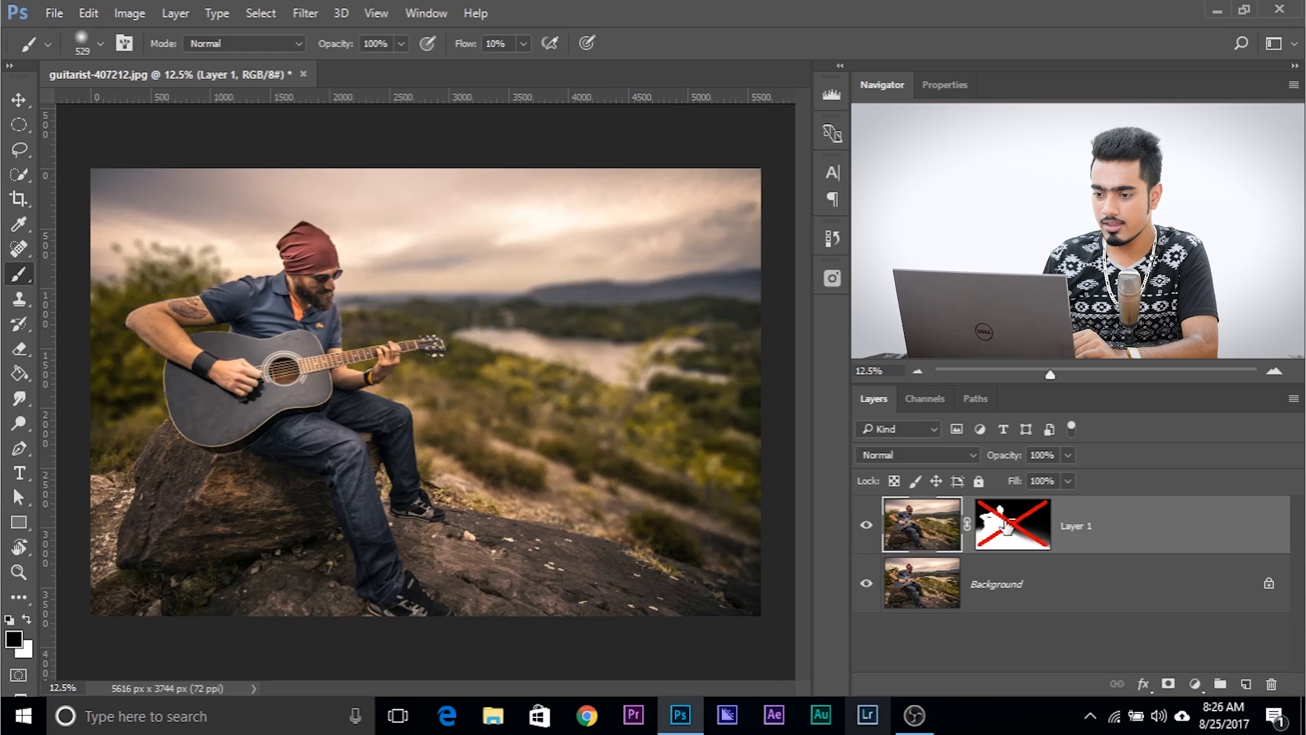
key("ctrl+plus")
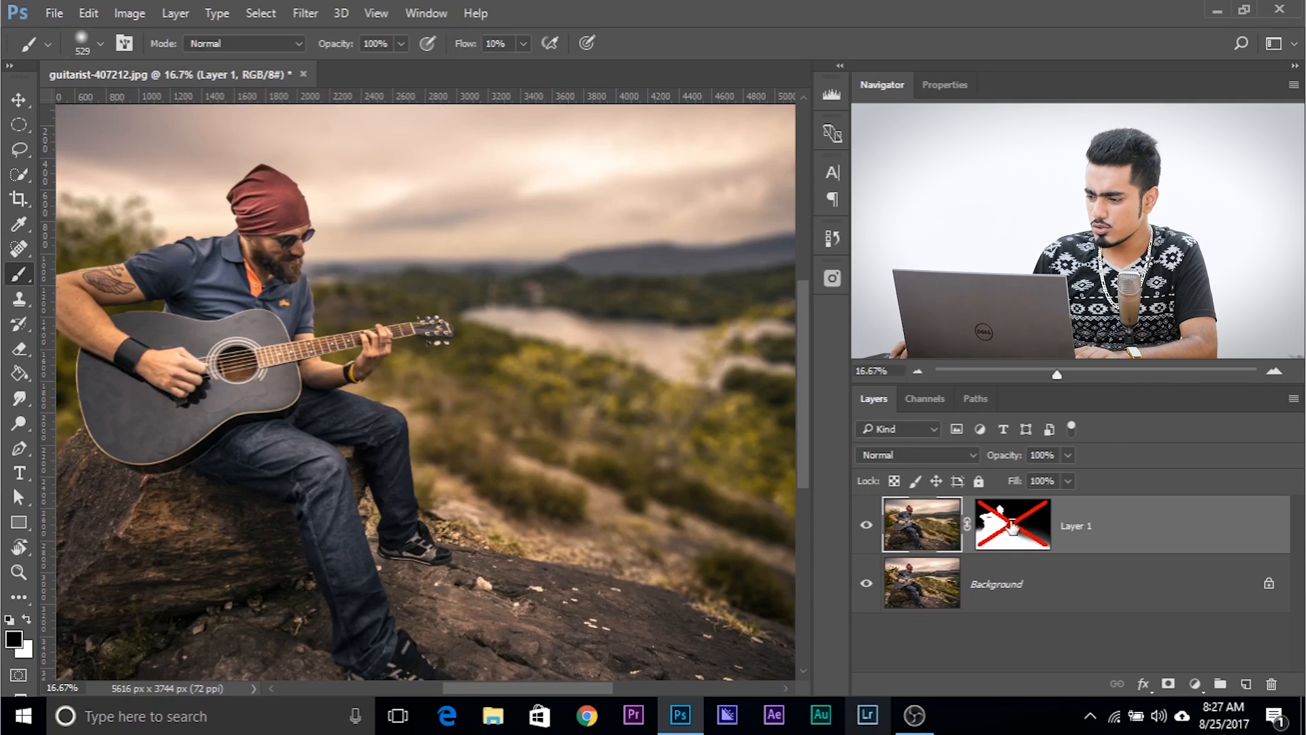
left_click(1012, 526, "shift")
key("ctrl+minus")
key("ctrl+minus")
key("ctrl+plus")
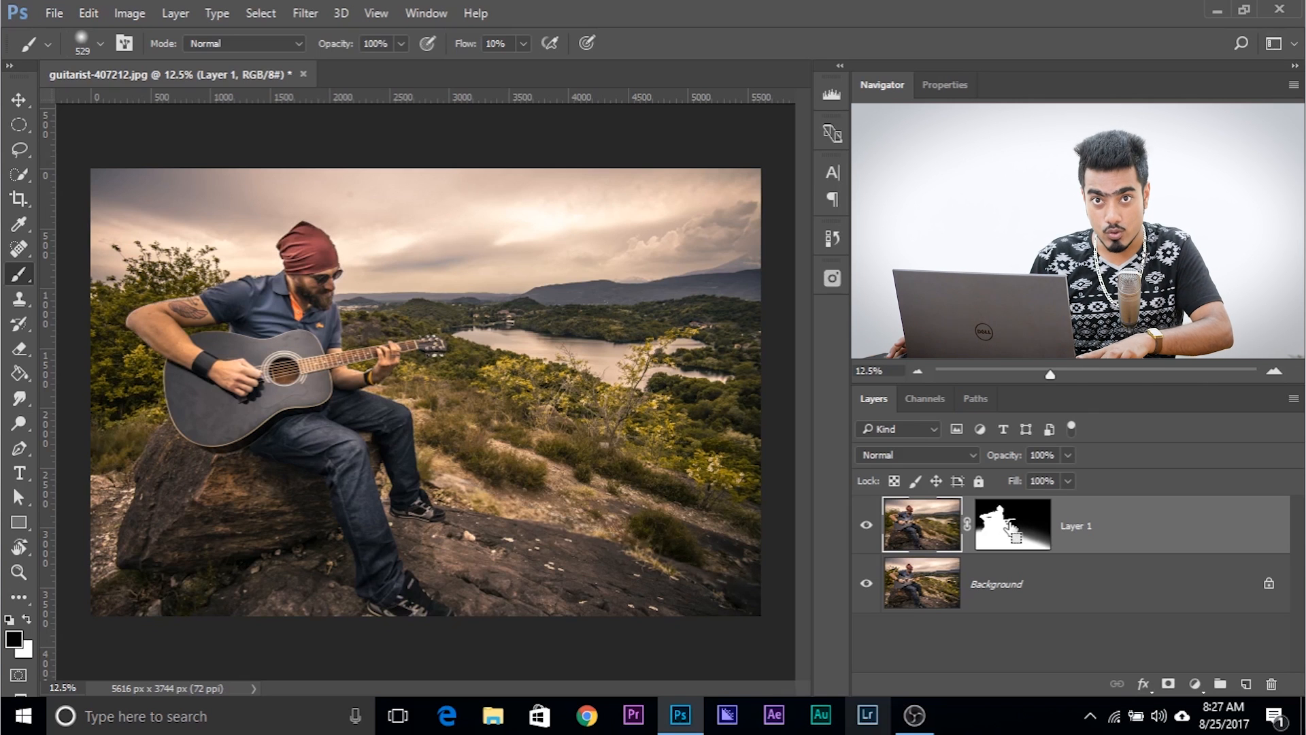
- Load Layer 1's mask as a selection, save it as an alpha channel, deselect, and return to the layers
left_click(1008, 521, "ctrl")
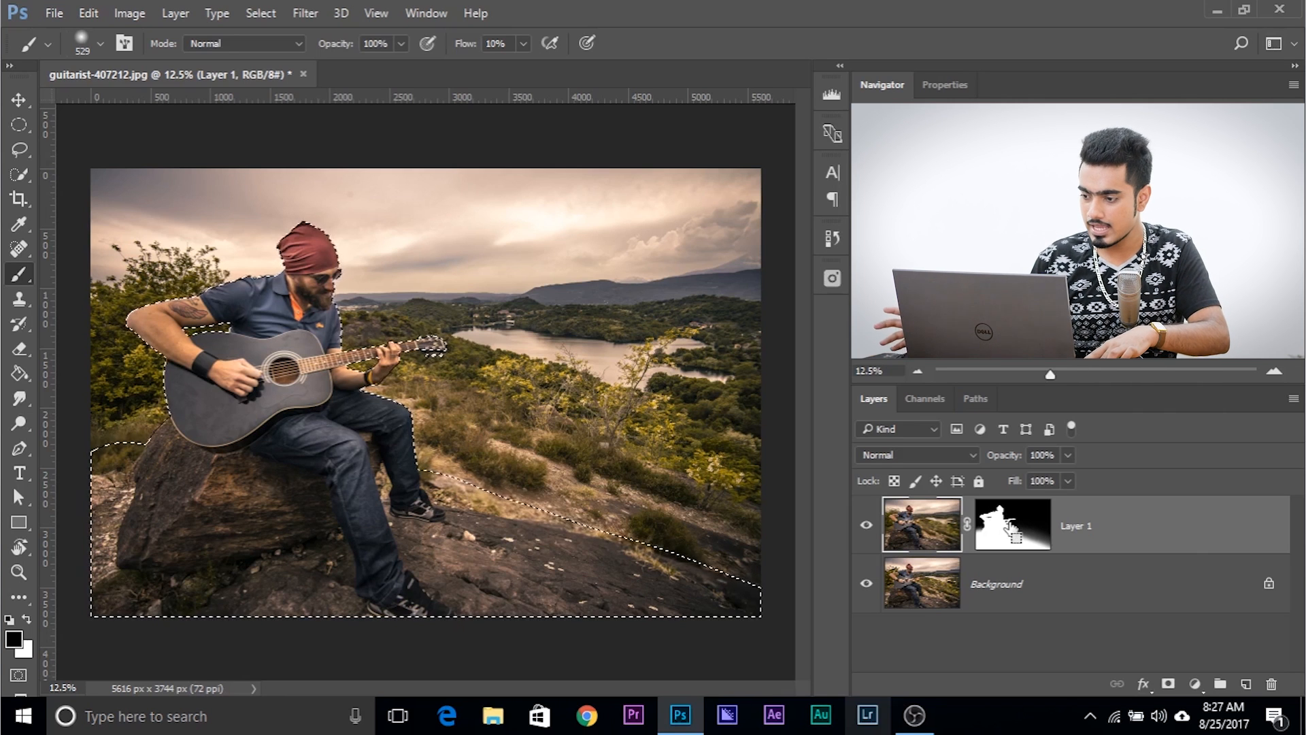
left_click(924, 398)
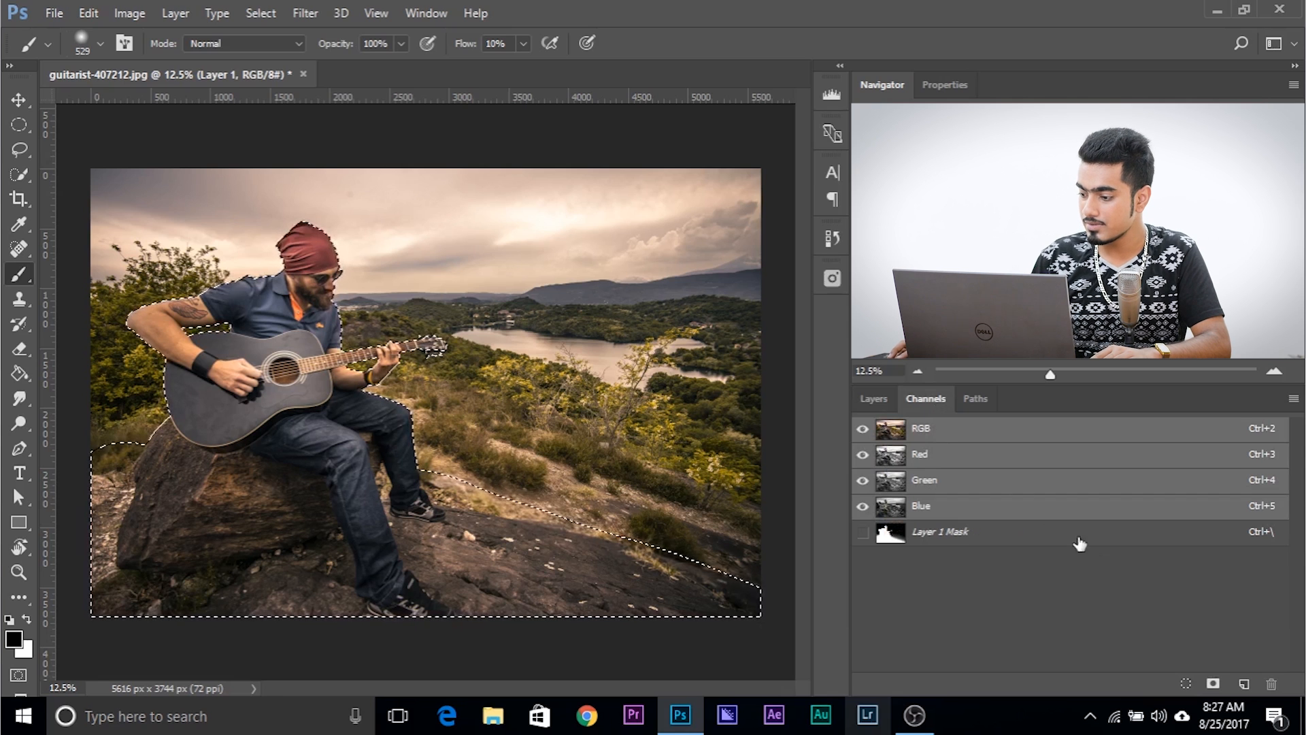
left_click(1214, 684)
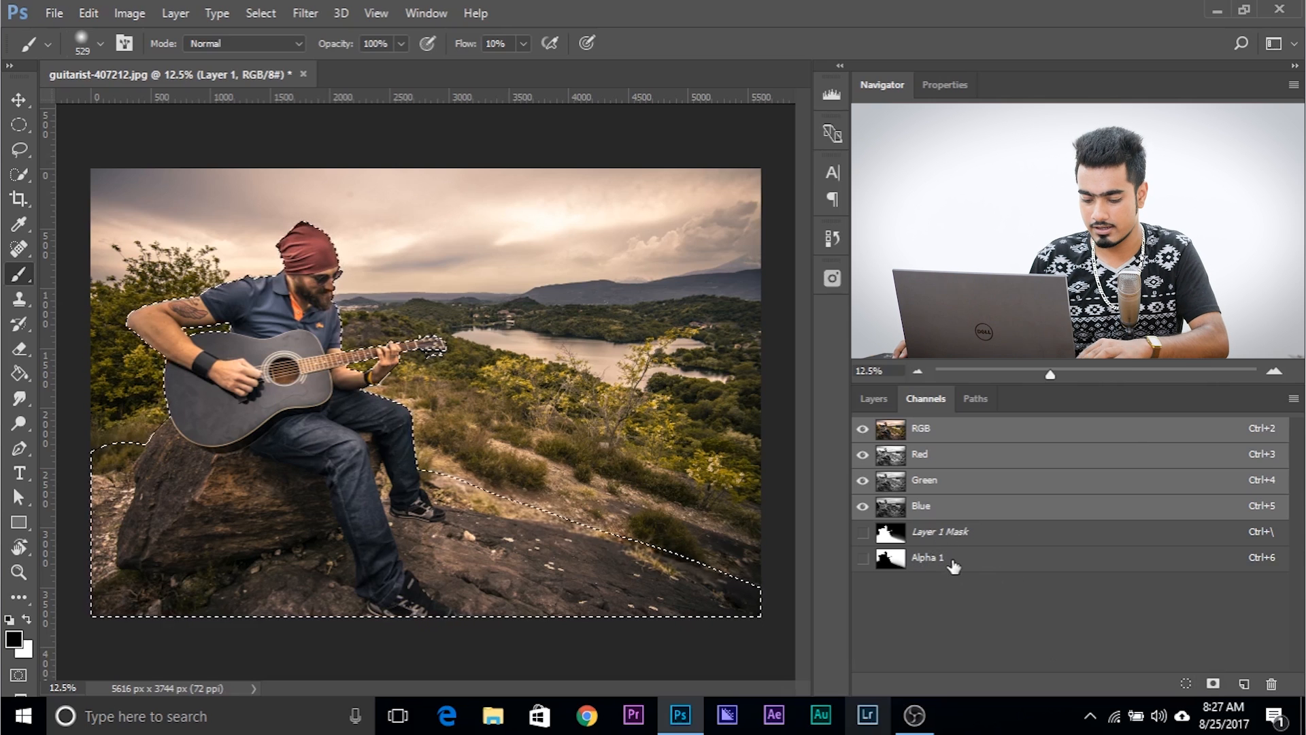
key("ctrl+d")
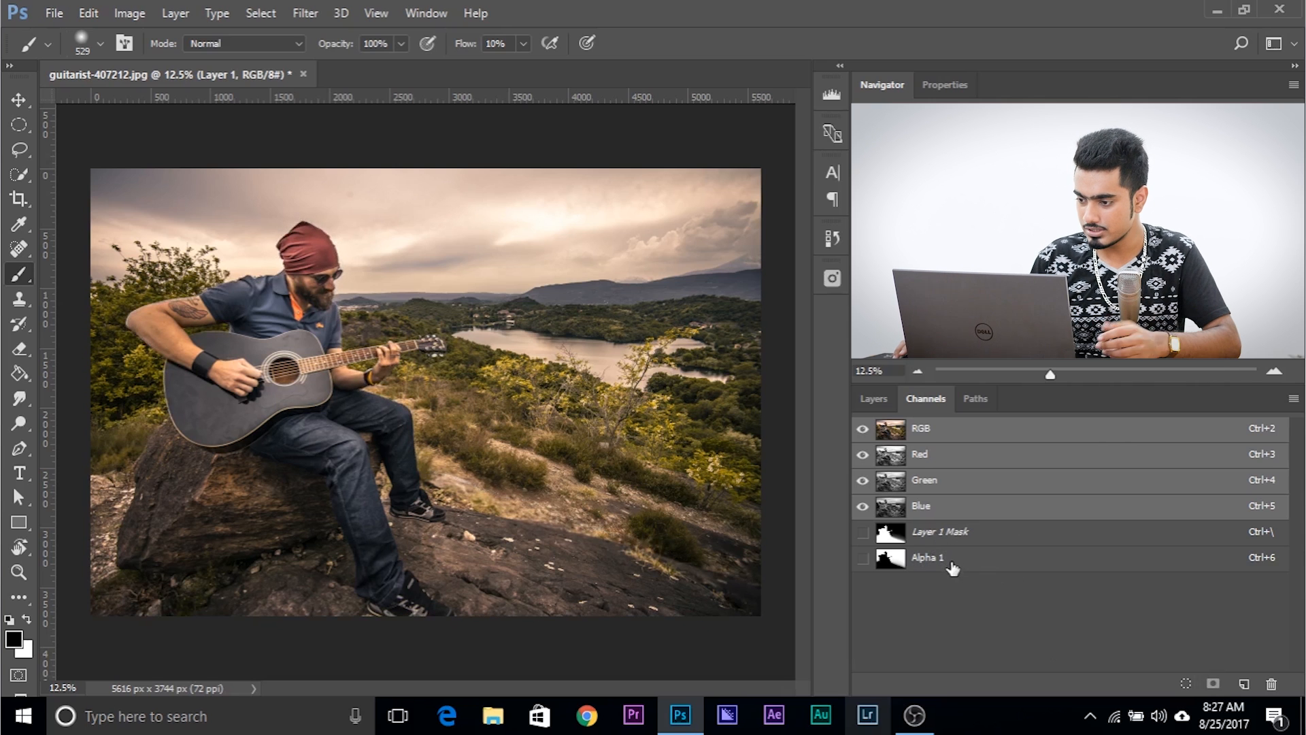
left_click(874, 399)
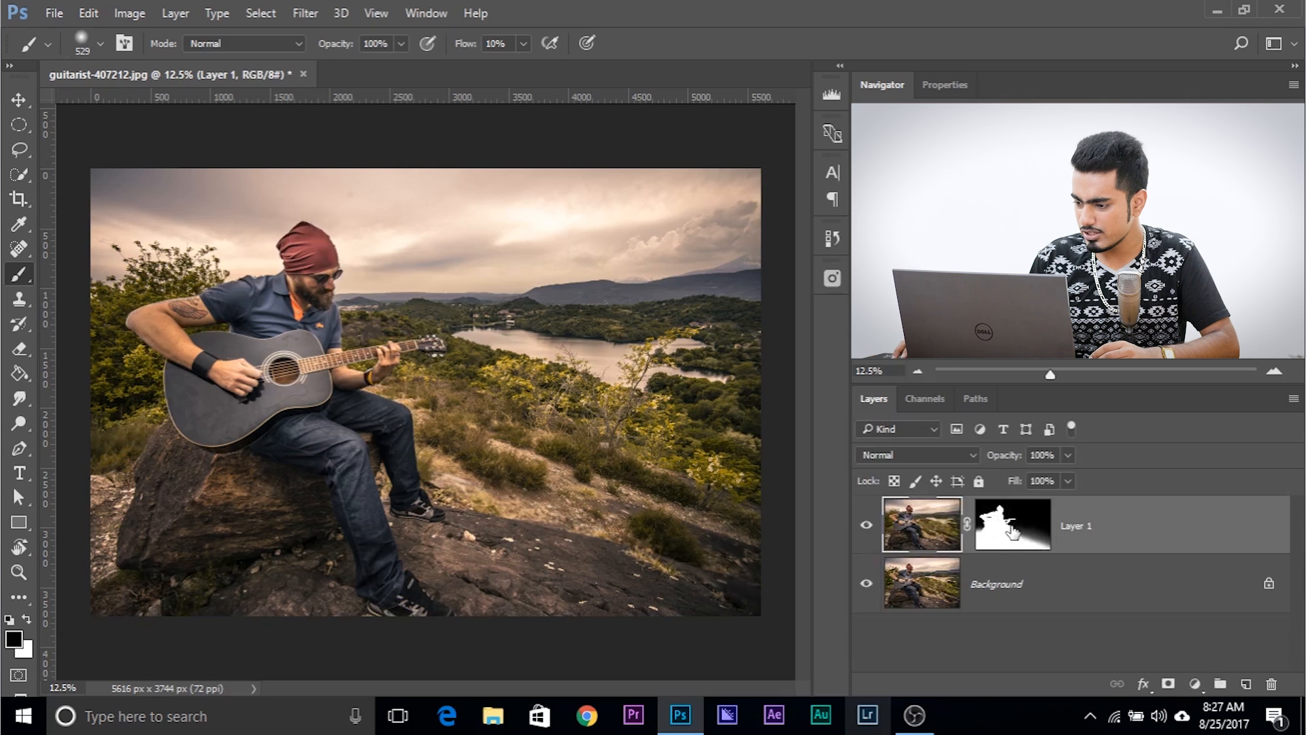
- Delete Layer 1's mask without applying it, and duplicate the Background layer with Layer 1 hidden
left_click(1015, 524)
left_click_drag(1019, 523, 1272, 686)
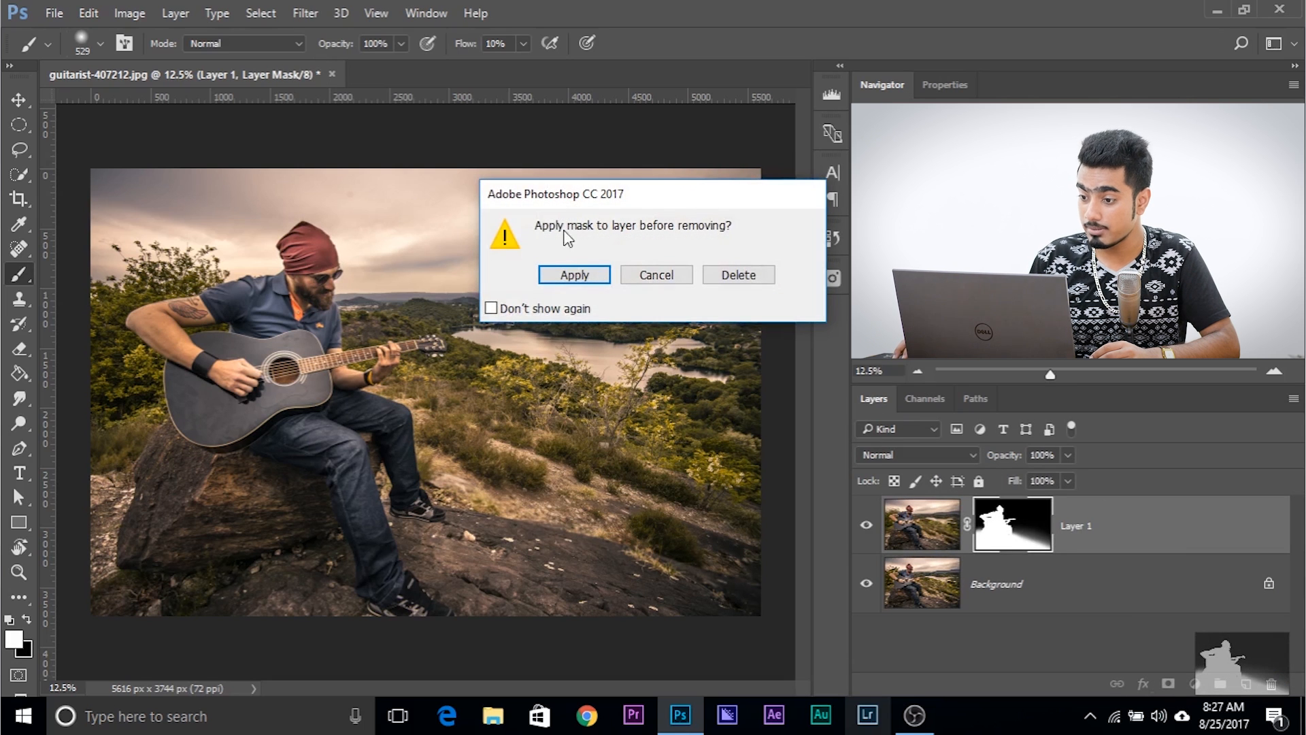
left_click(721, 279)
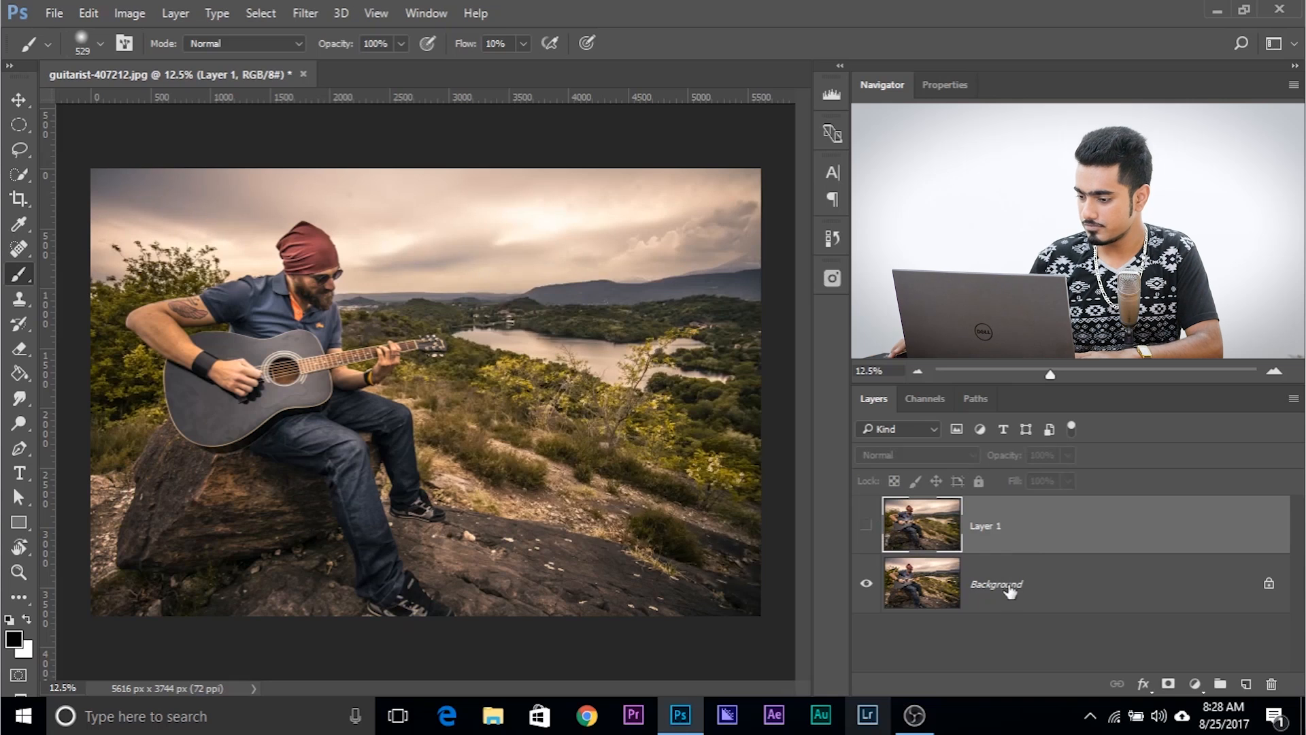
key("ctrl+j")
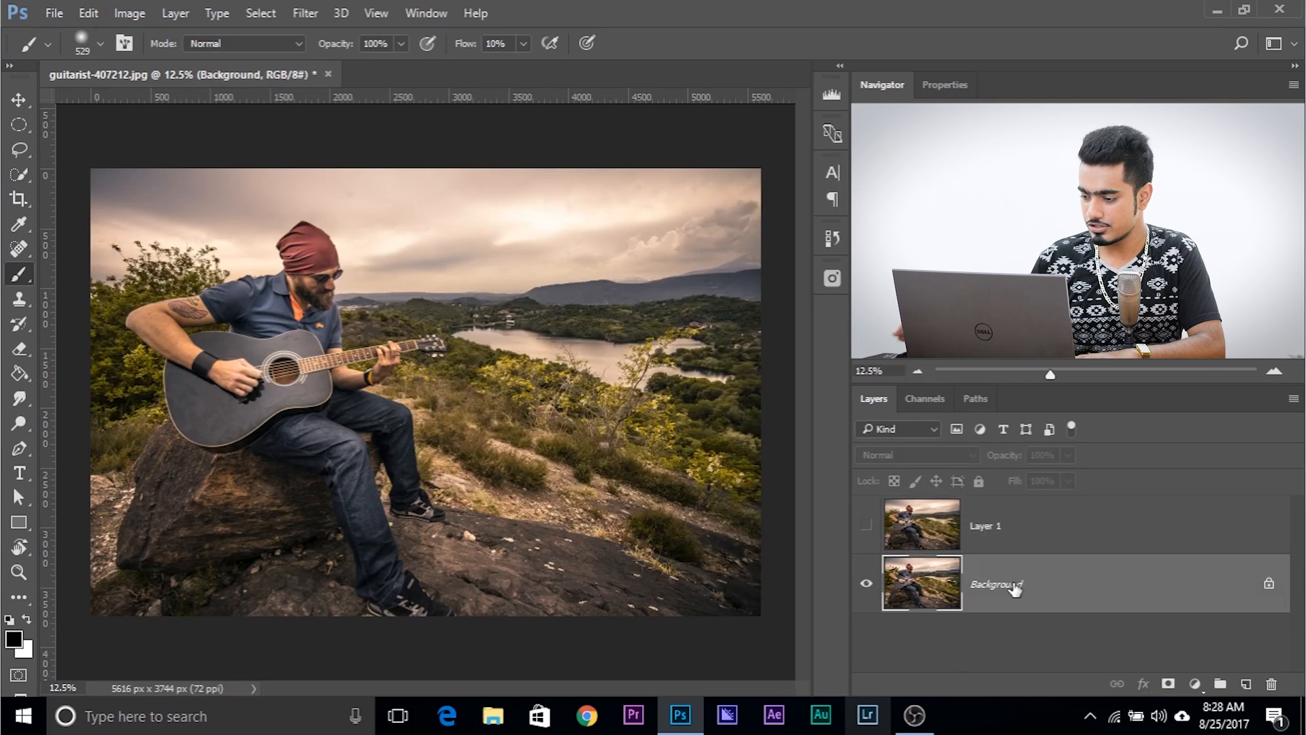
- Try a Lens Blur on the Background copy with Alpha 1 as the depth map source and Invert off, and cancel it
left_click(304, 13)
mouse_move(436, 224)
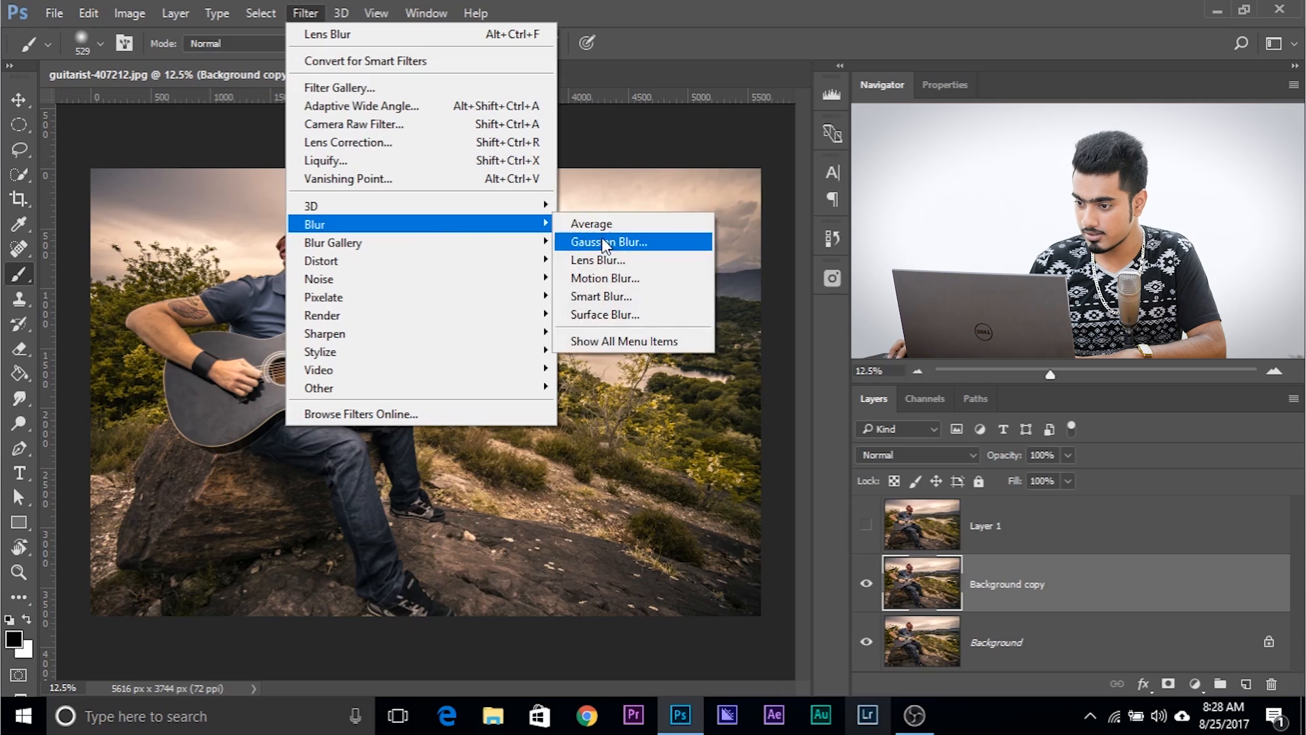
left_click(615, 261)
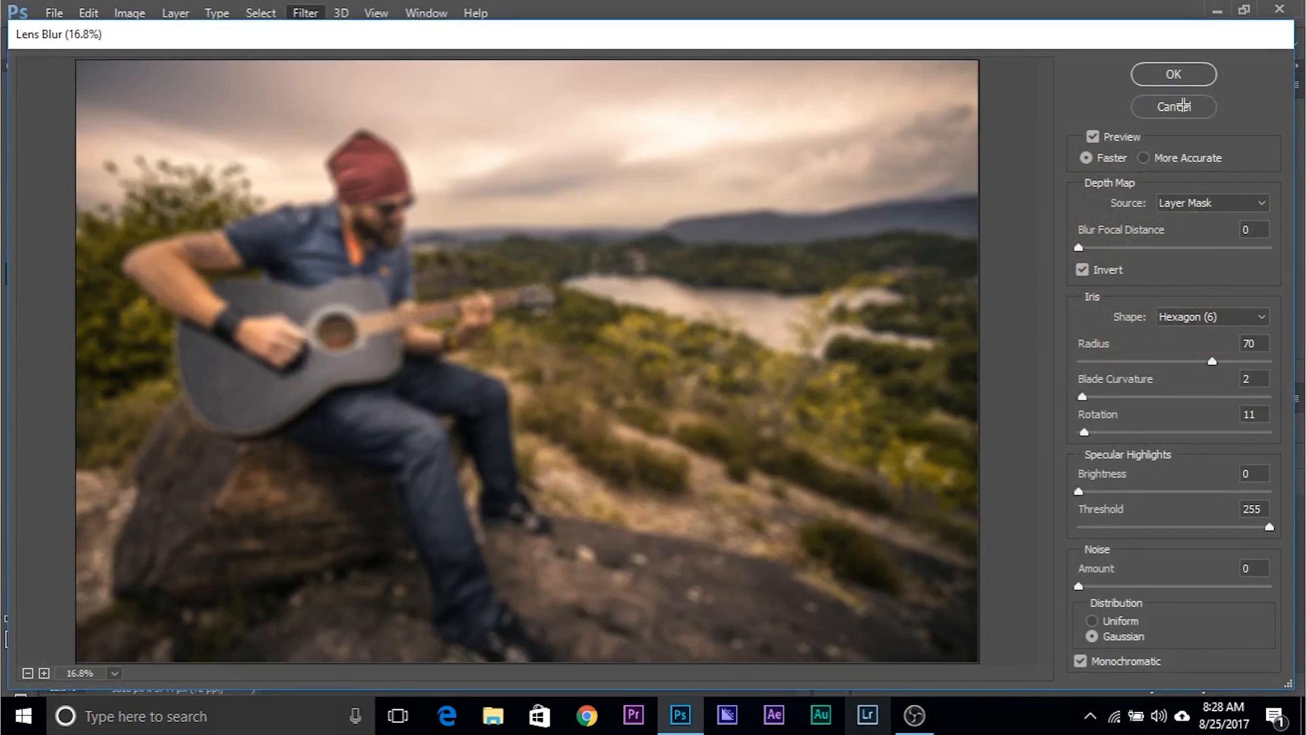
left_click(1202, 204)
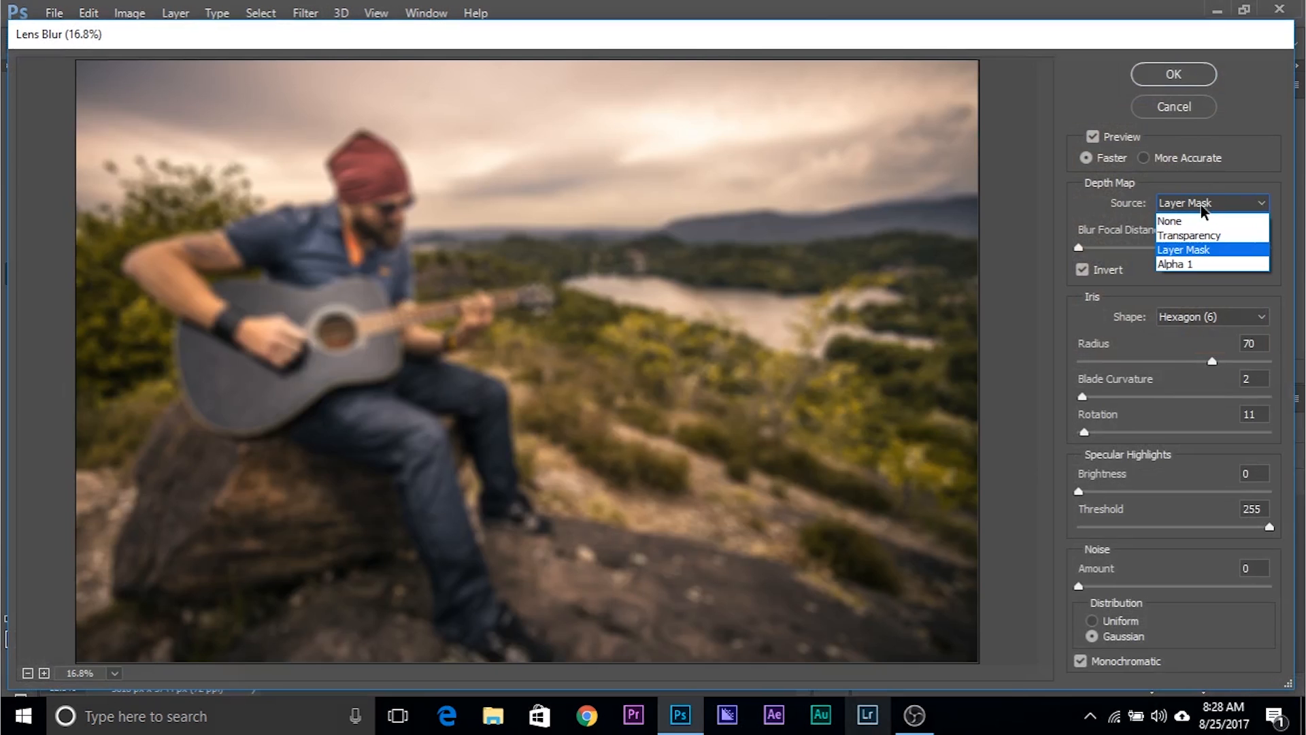
left_click(1184, 265)
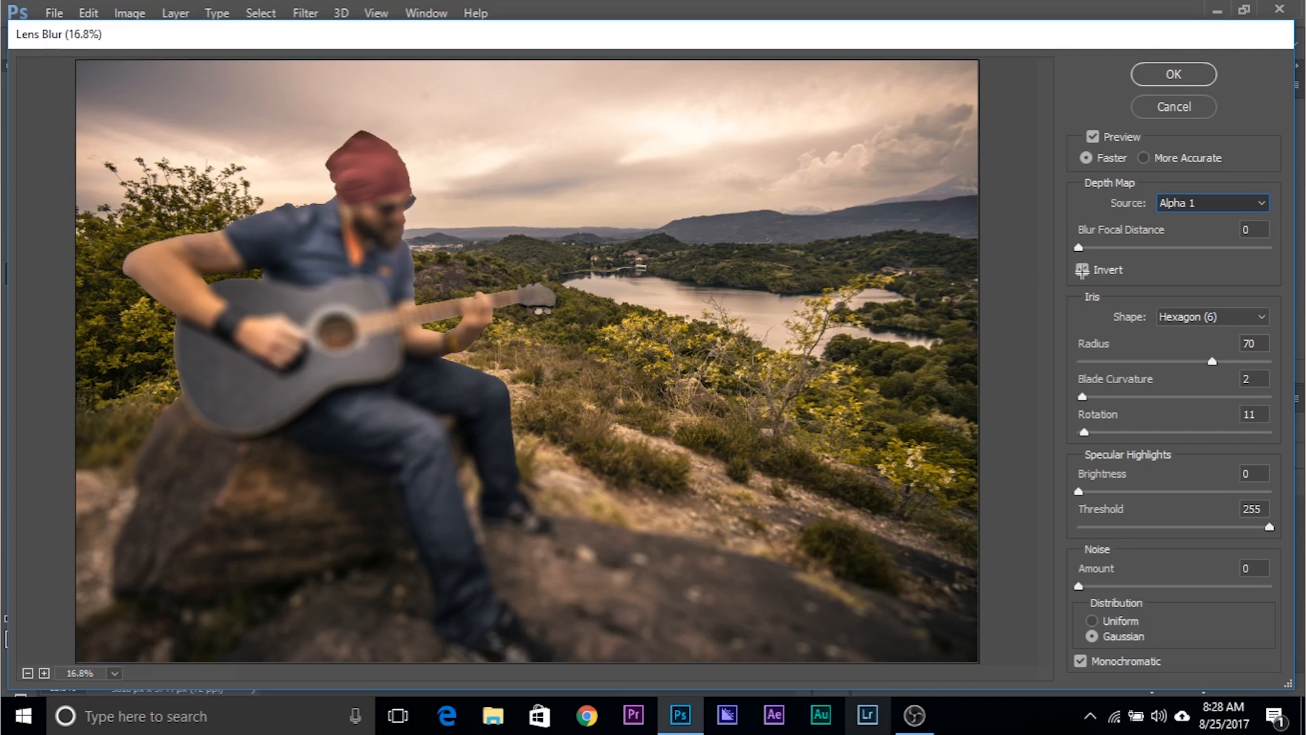
left_click(1082, 270)
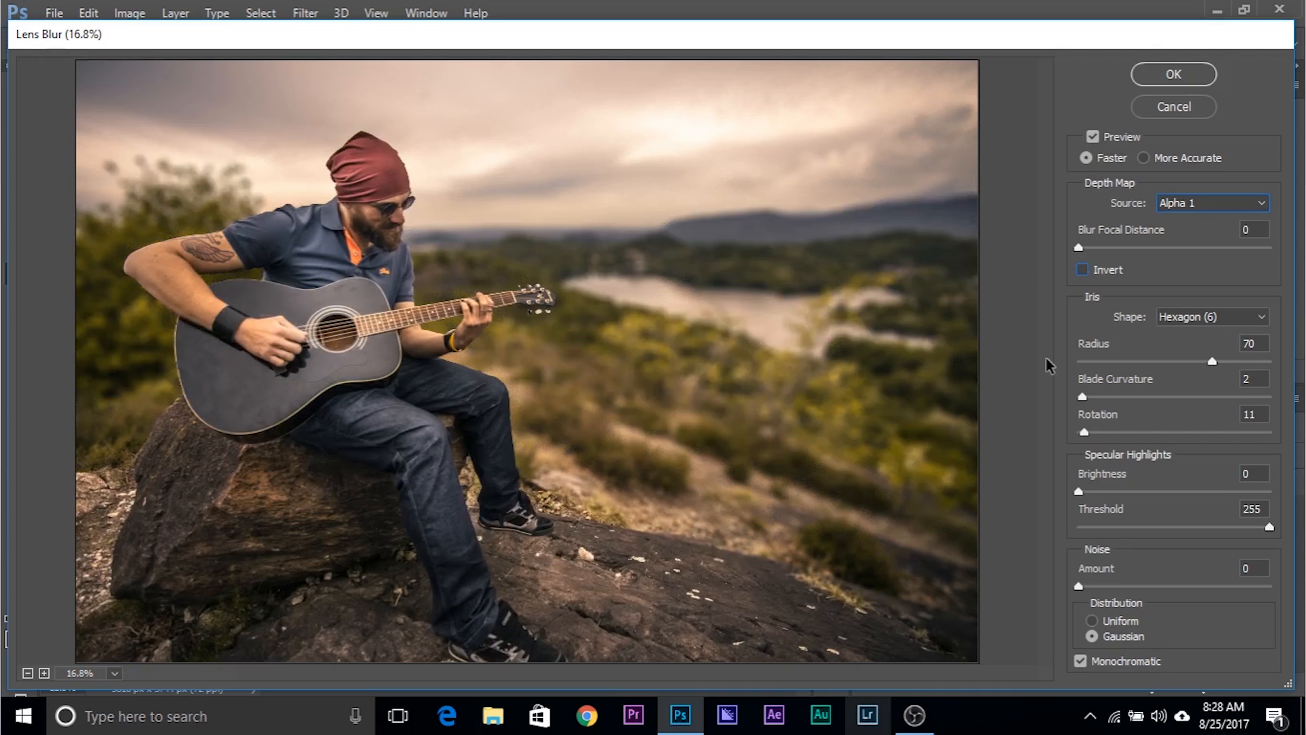
left_click(1174, 108)
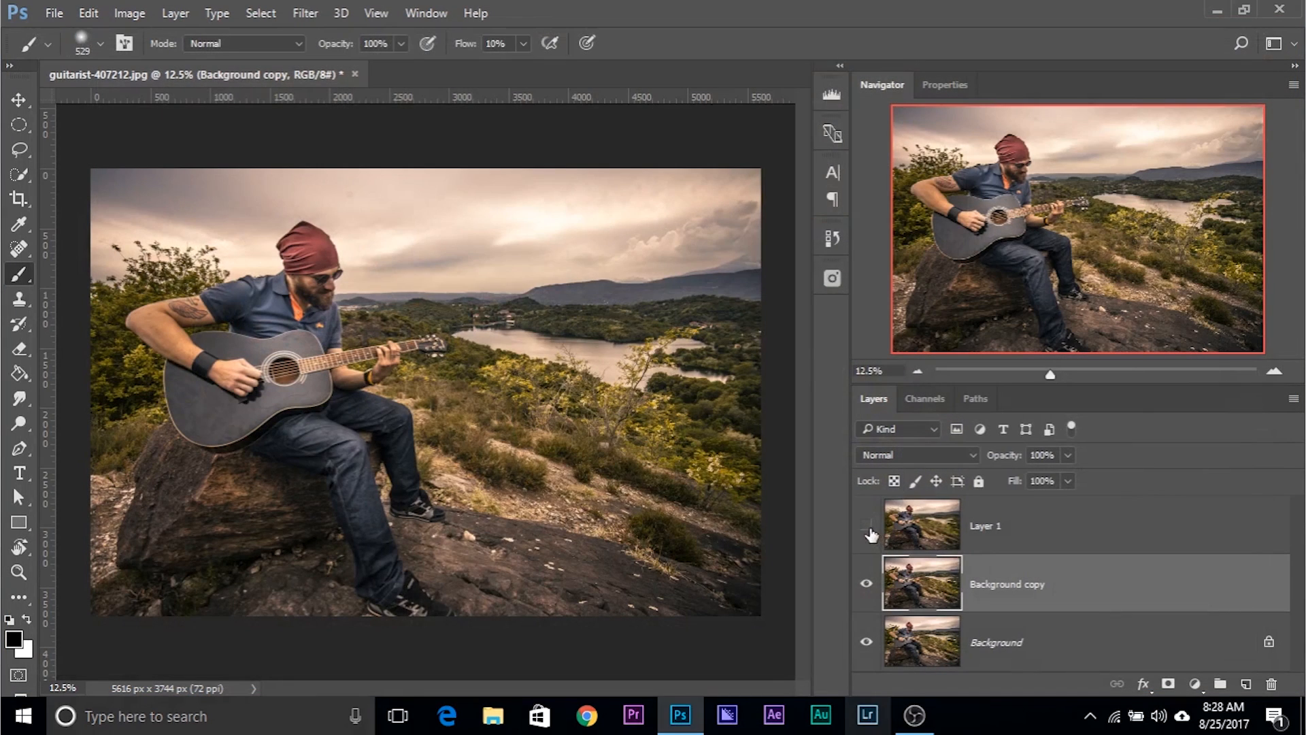
- Make Layer 1 visible again and select it
left_click(868, 528)
left_click(1026, 540)
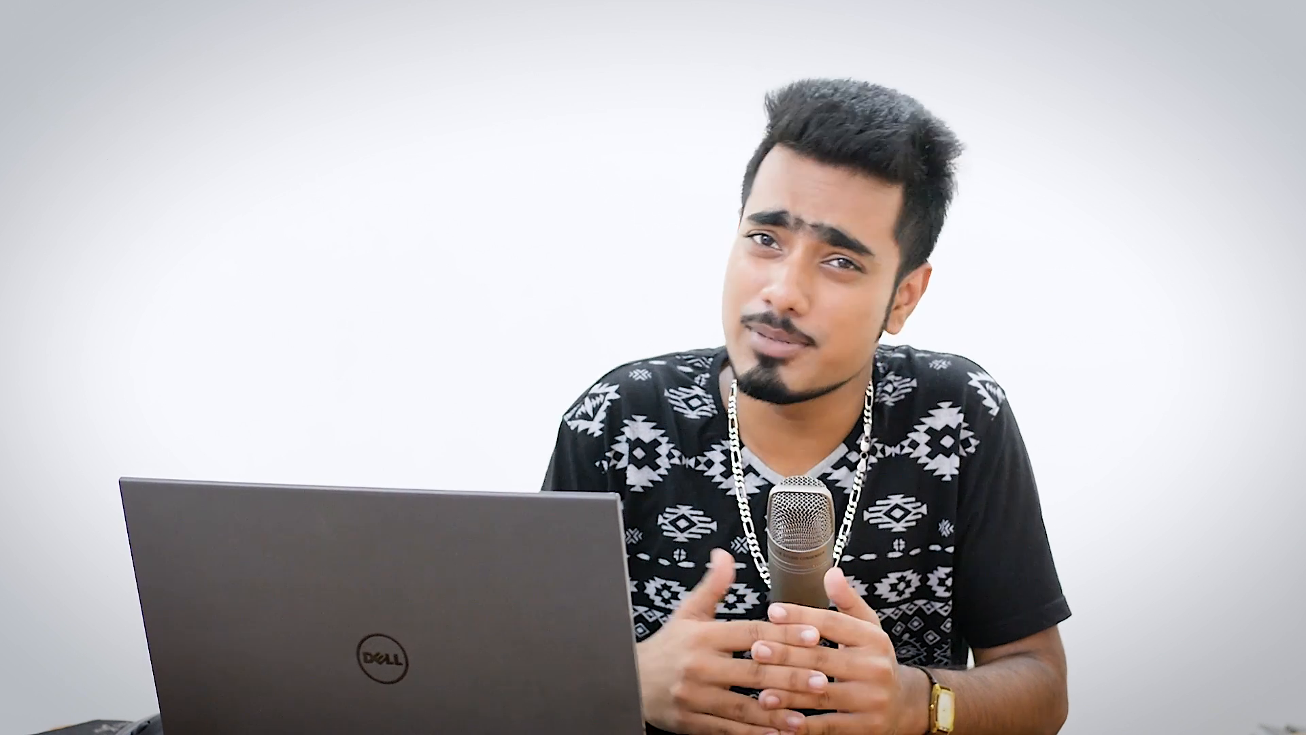